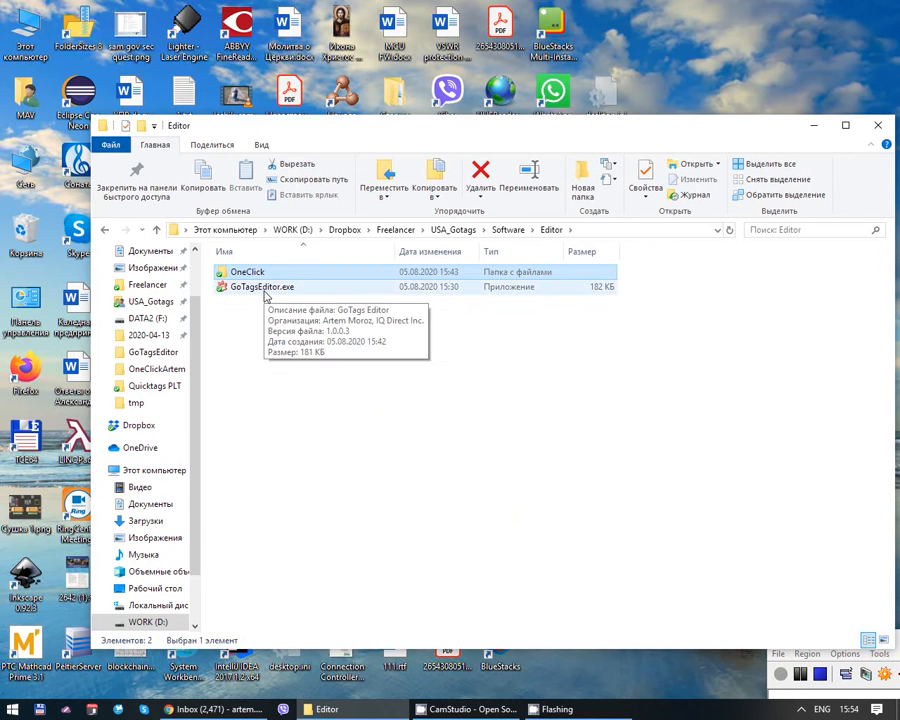
Launch GoTagsEditor.exe from the Editor folder and move its window nearer the middle of the desktop.
left_click(255, 308)
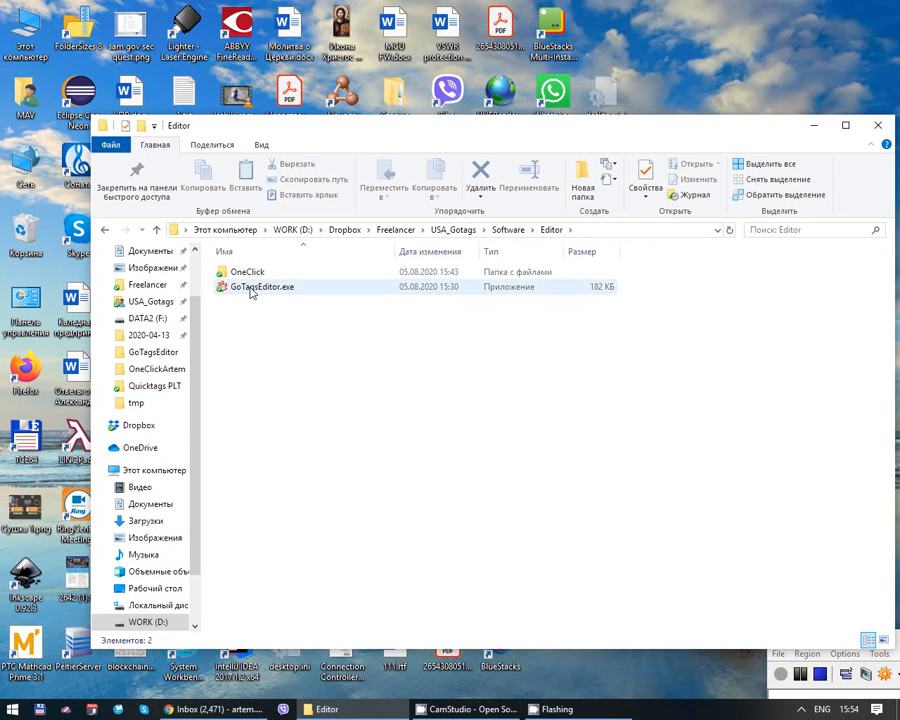
left_click(252, 292)
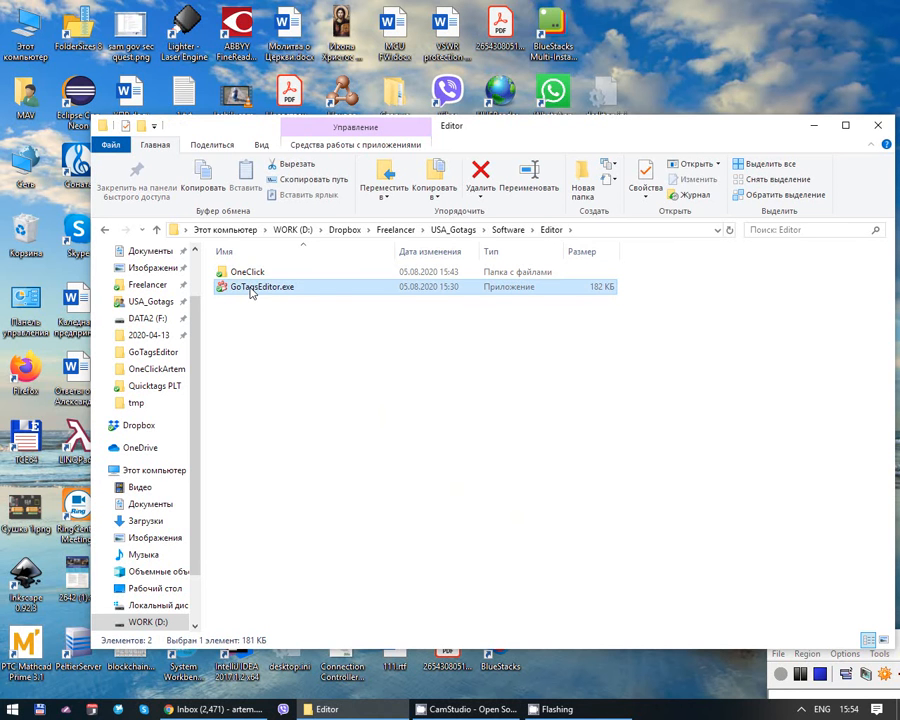
double_click(252, 288)
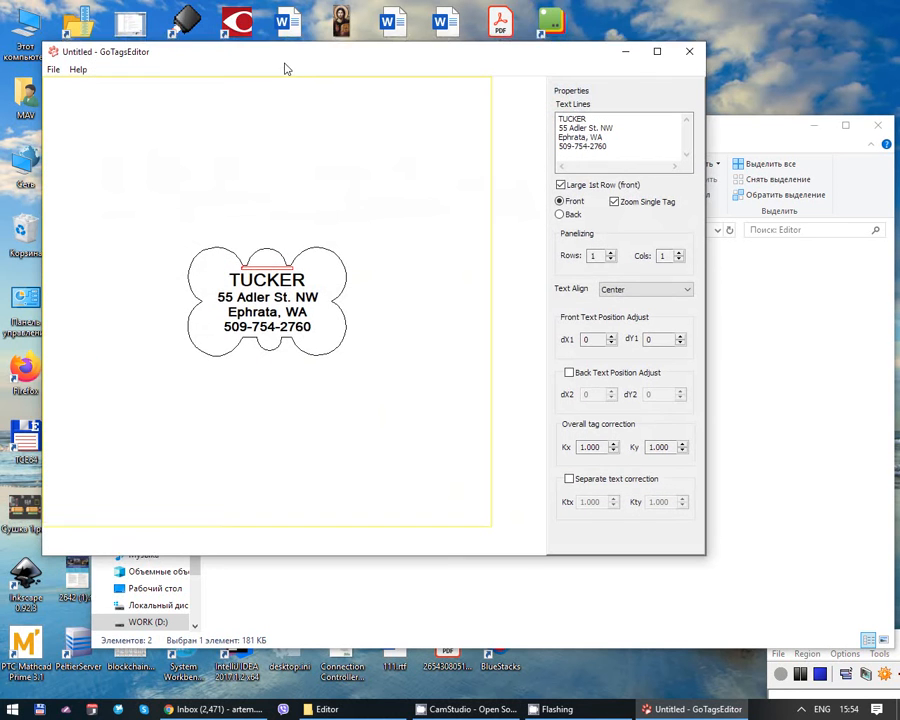
left_click_drag(284, 58, 358, 127)
left_click_drag(235, 121, 202, 113)
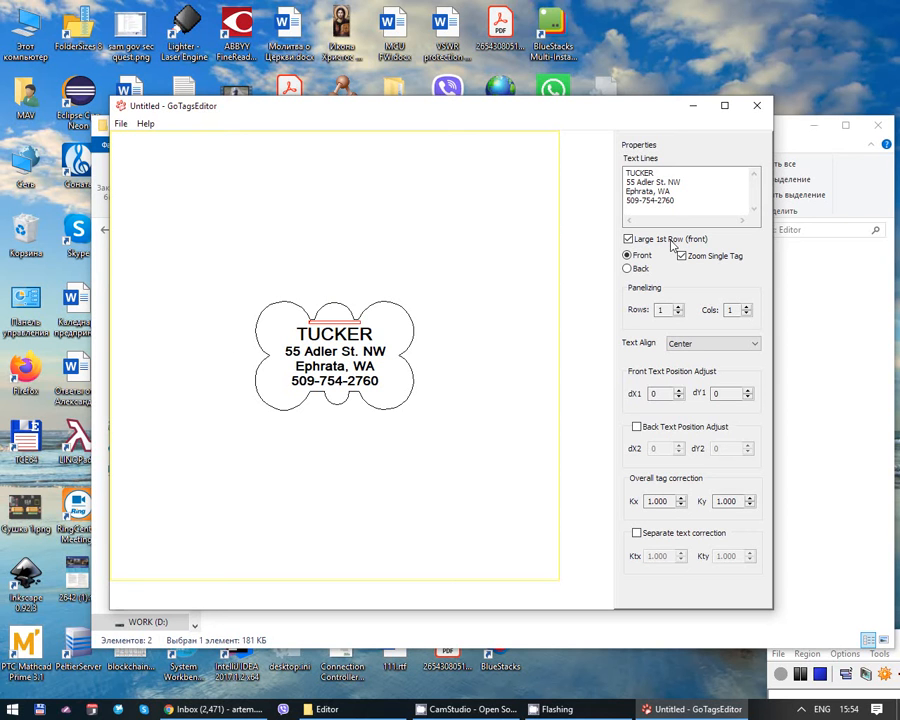
Copy the phone number in the tag's fourth text line and replace it with a different phone number.
left_click(678, 202)
left_click(661, 174)
double_click(683, 201)
key("ctrl+c")
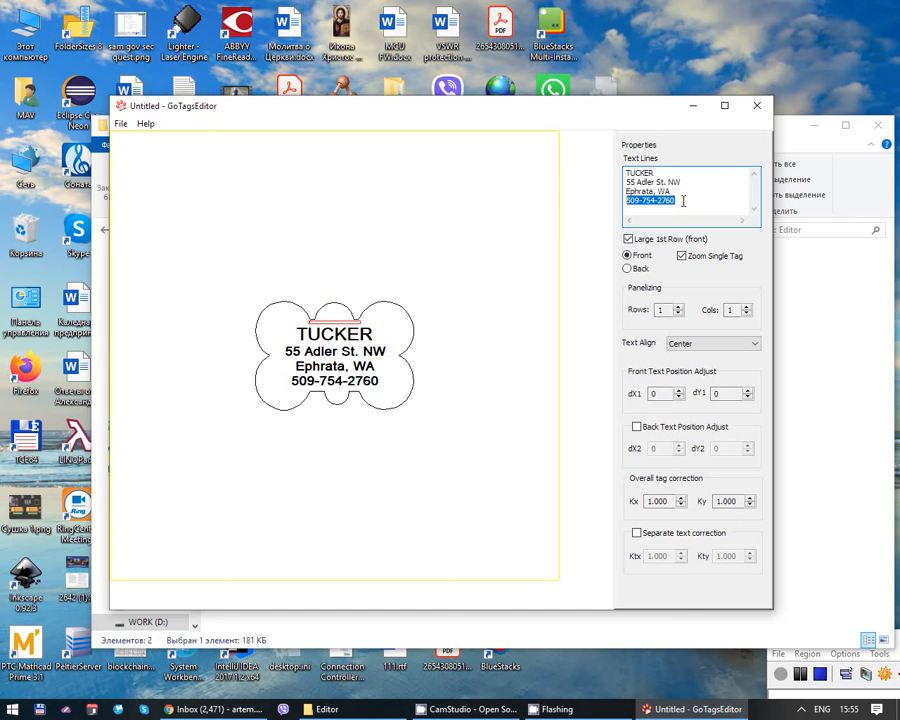
key("BackSpace")
type("11")
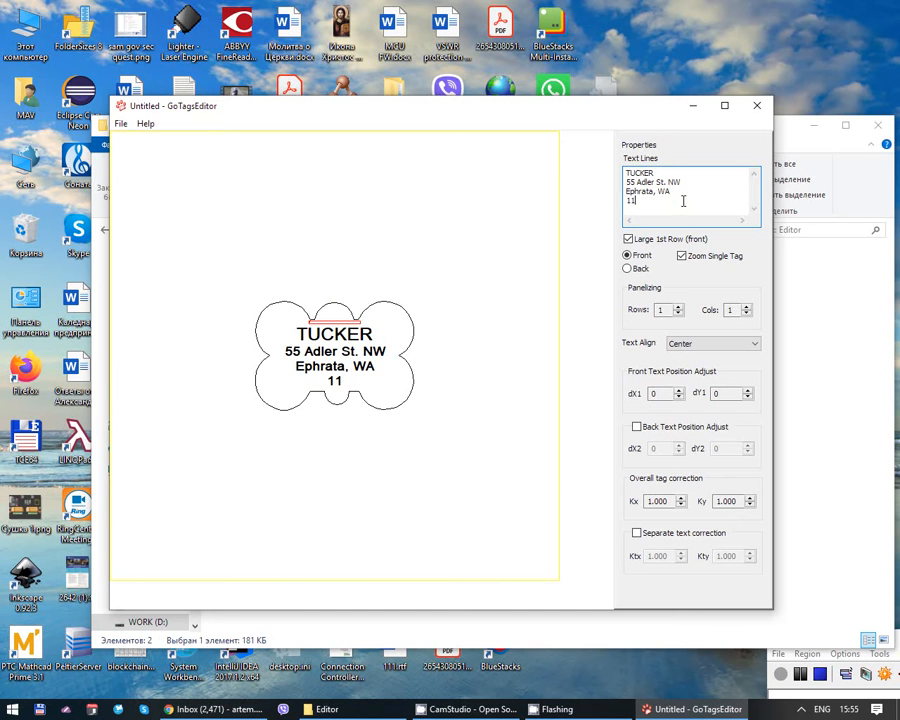
type("1-222-223-1")
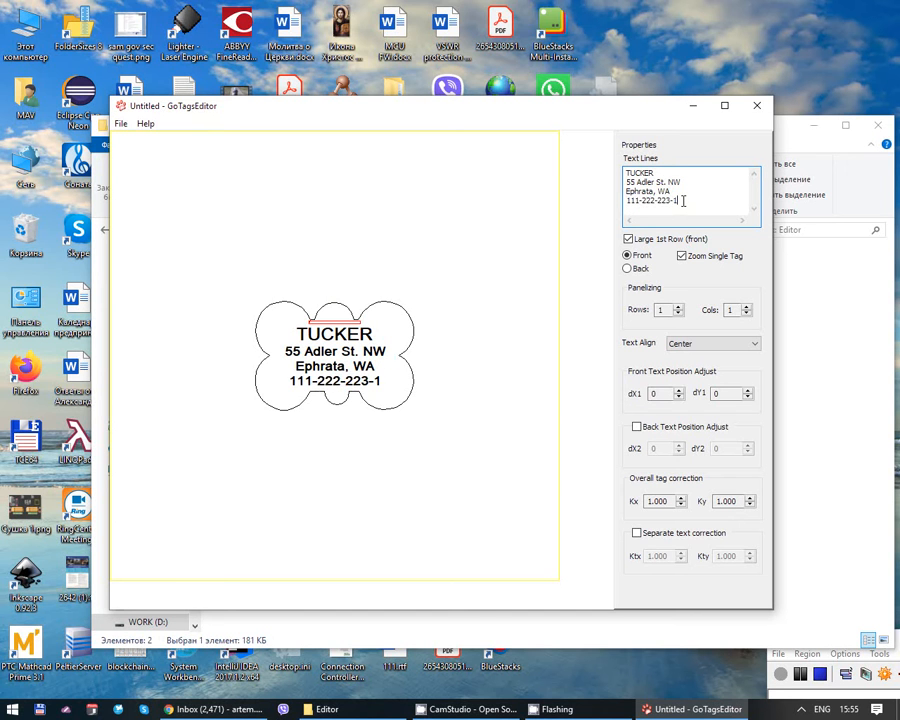
type("11")
Clear the replacement phone number and paste the original phone number back into the fourth text line.
key("BackSpace")
key("BackSpace")
key("BackSpace")
key("BackSpace")
key("BackSpace")
key("BackSpace")
key("BackSpace")
key("BackSpace")
key("BackSpace")
key("BackSpace")
key("BackSpace")
key("BackSpace")
key("BackSpace")
key("BackSpace")
key("BackSpace")
key("ctrl+v")
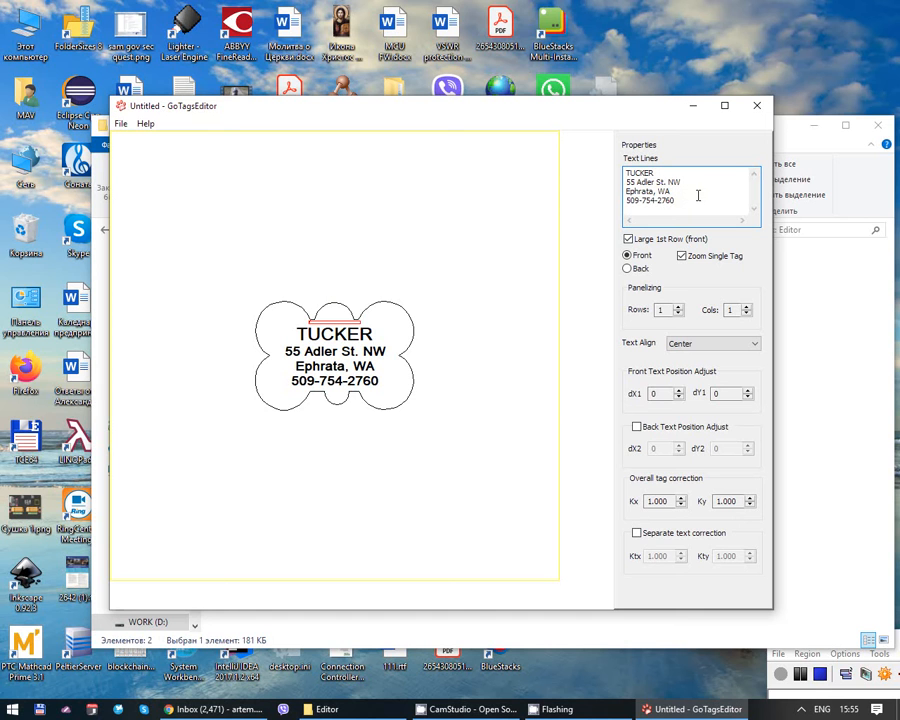
Replace the tag's first text line with DAISY.
left_click_drag(677, 173, 618, 174)
type("D")
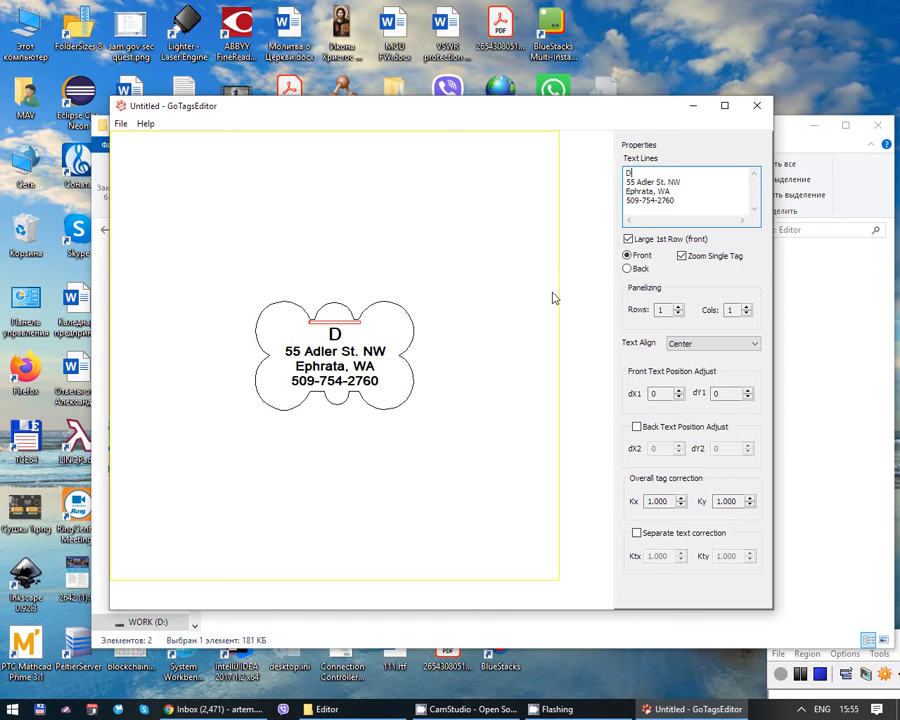
type("AISY")
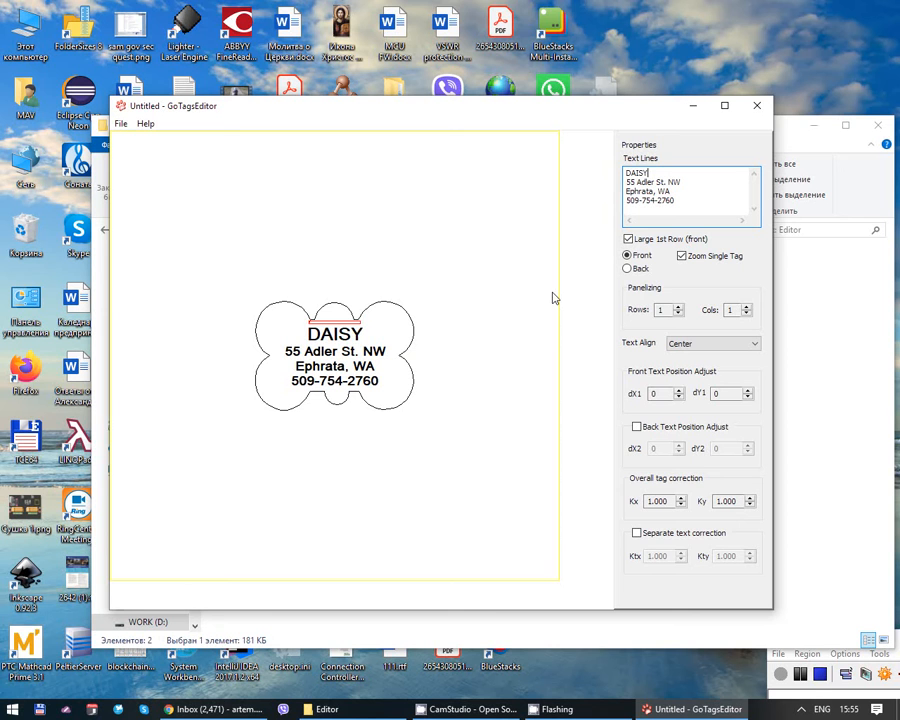
Preview the back side of the tag and return to the front side.
left_click(628, 269)
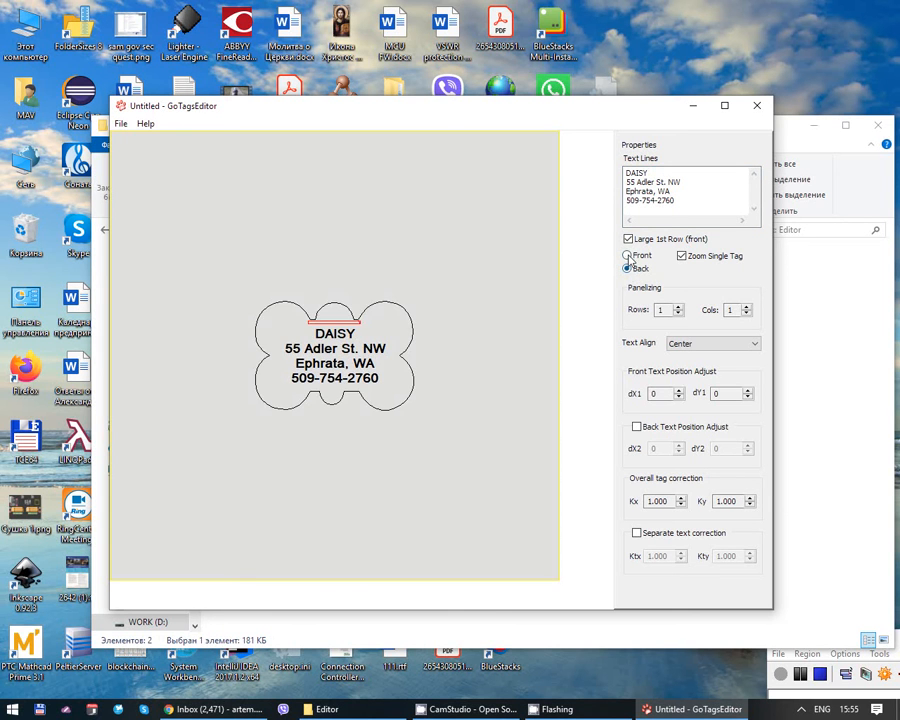
left_click(627, 256)
left_click(627, 269)
left_click(627, 256)
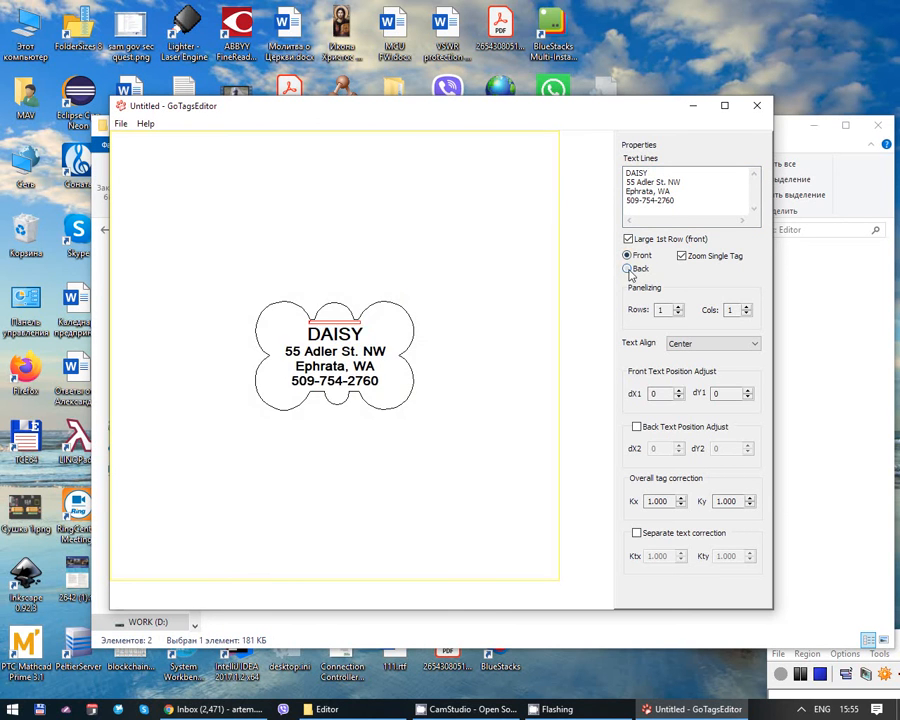
Switch the Large 1st Row (front) option off and on repeatedly to compare the first line's size, leaving it enabled.
left_click(628, 240)
left_click(628, 240)
left_click(628, 240)
left_click(628, 240)
left_click(628, 240)
left_click(628, 240)
Import the tag shape from the PLT file "Quicktag Large Scalup 30.226X39.116mm.plt".
left_click(120, 123)
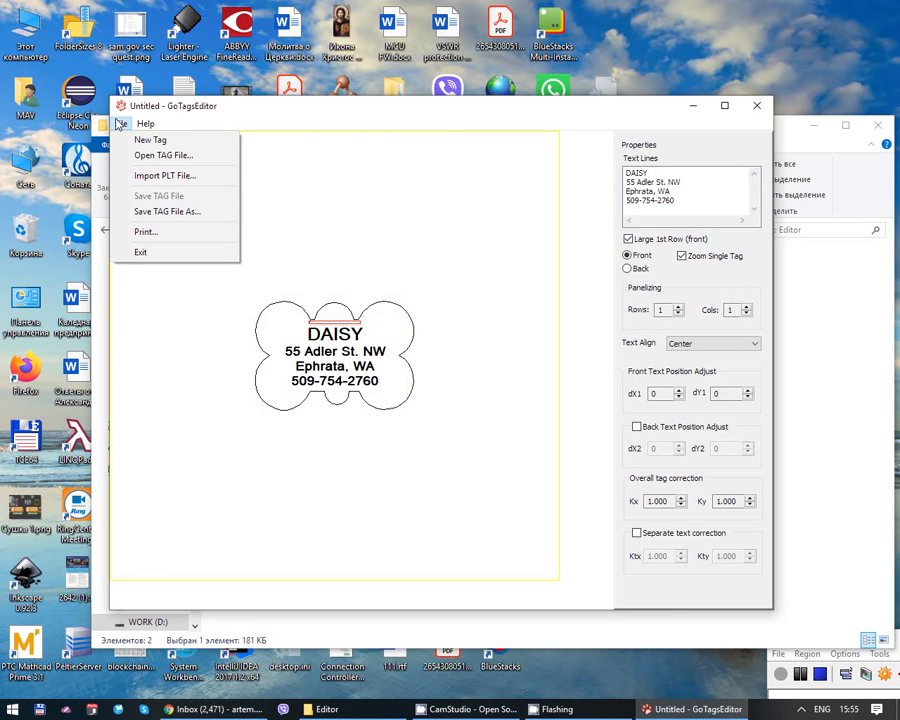
left_click(185, 178)
left_click(120, 123)
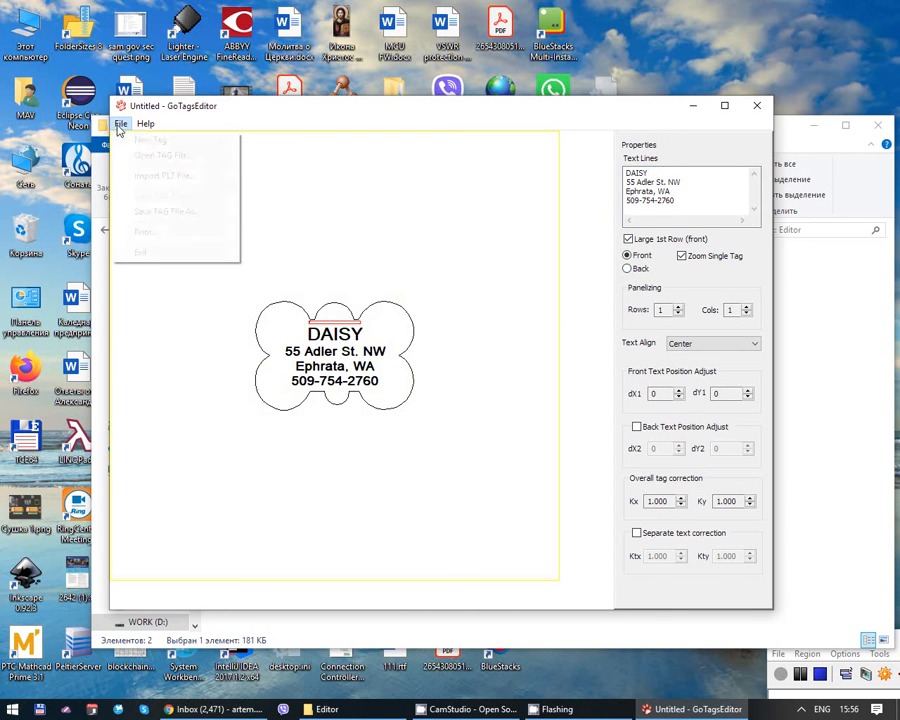
left_click(142, 177)
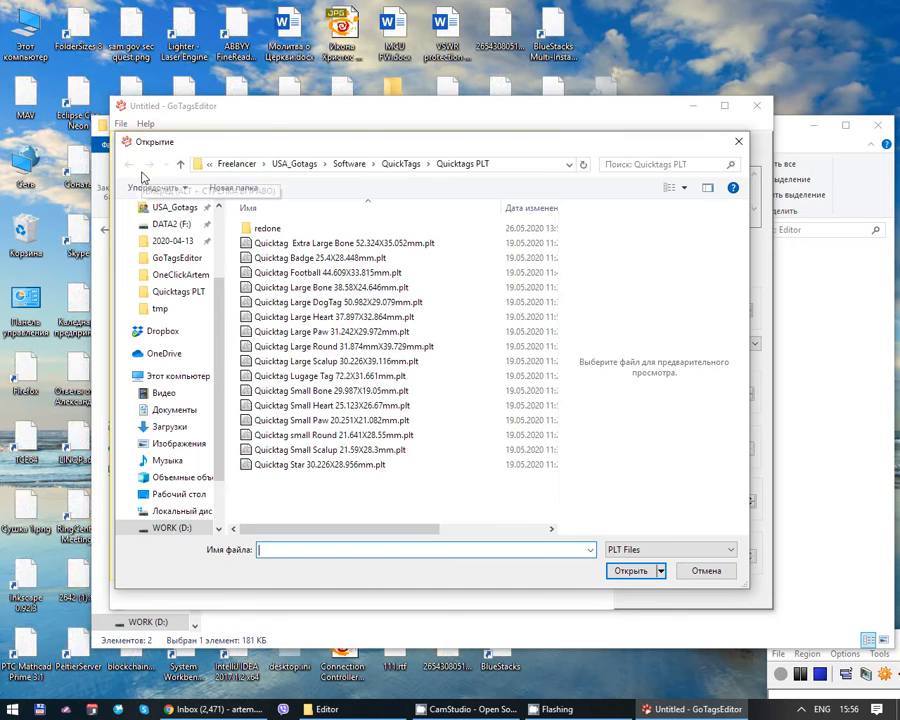
left_click_drag(280, 148, 282, 126)
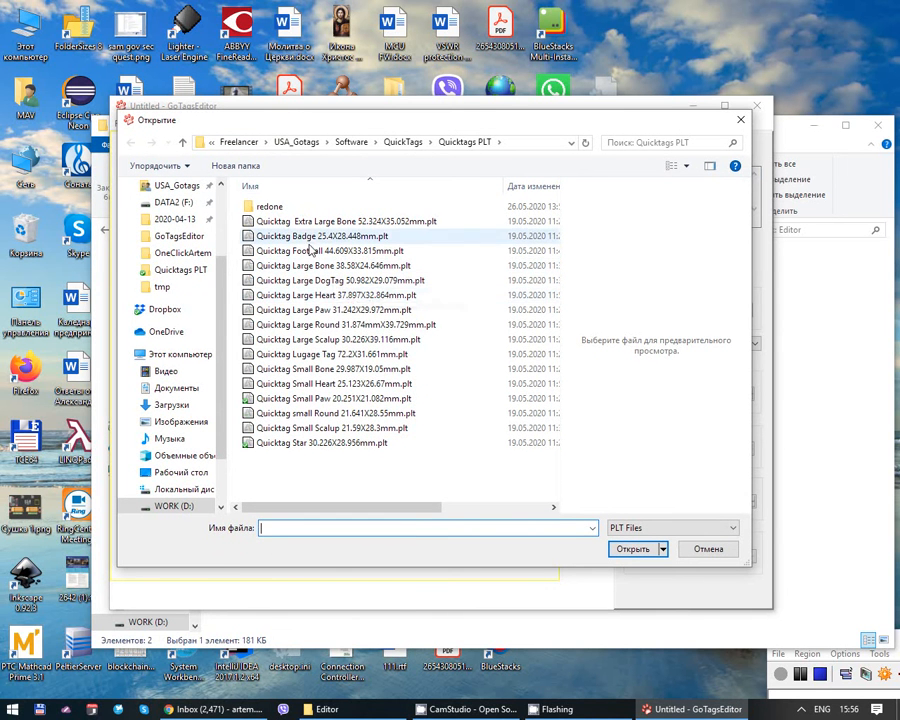
left_click(368, 341)
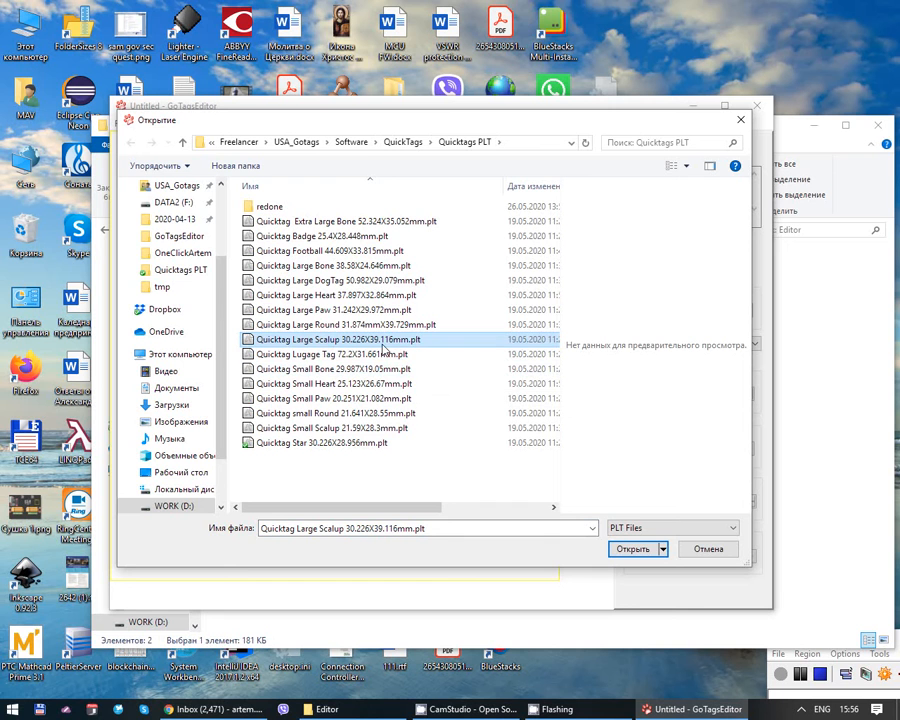
left_click(645, 553)
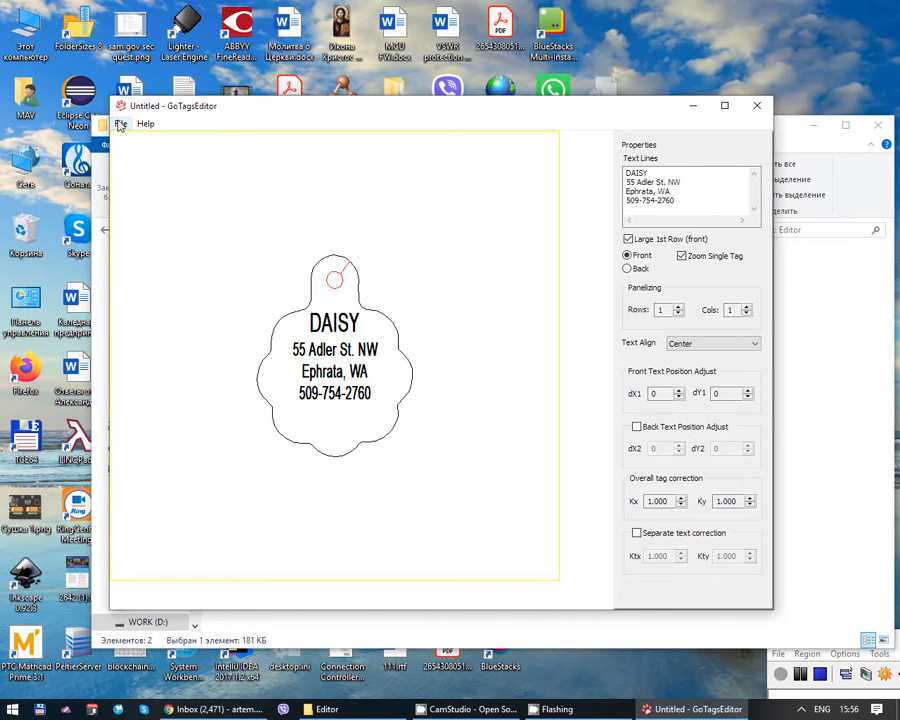
left_click(120, 124)
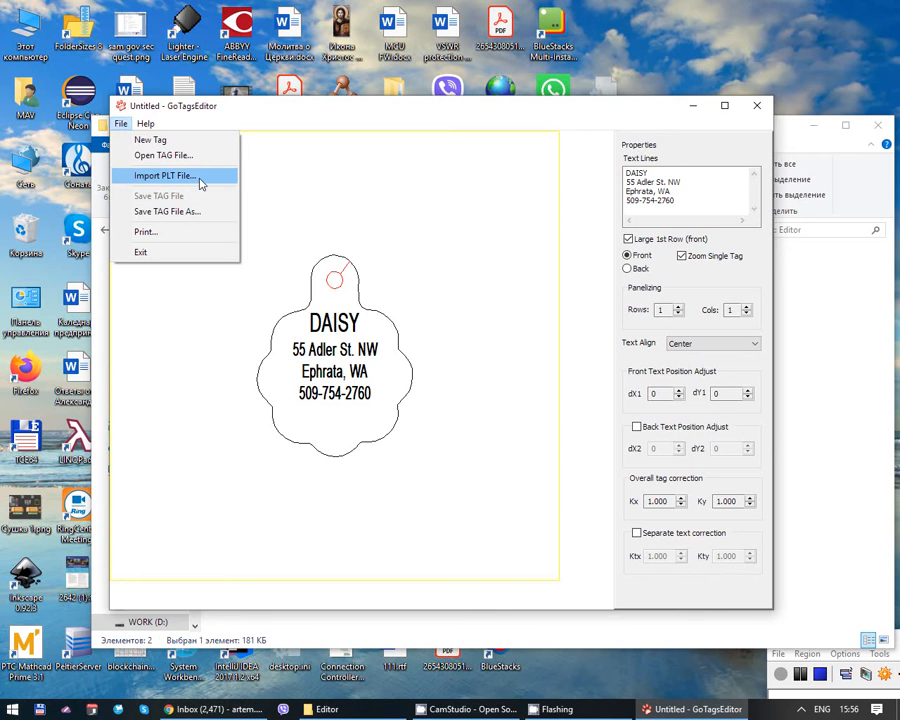
left_click(322, 179)
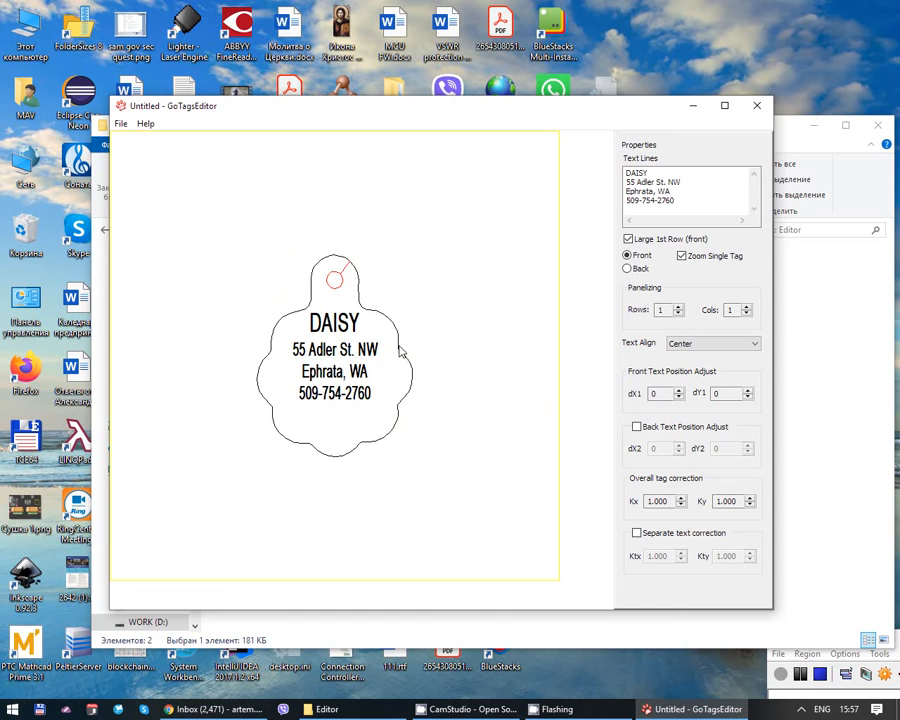
Switch Zoom Single Tag off and on repeatedly to compare the scalloped tag's display sizes, leaving the zoom enabled.
left_click(682, 257)
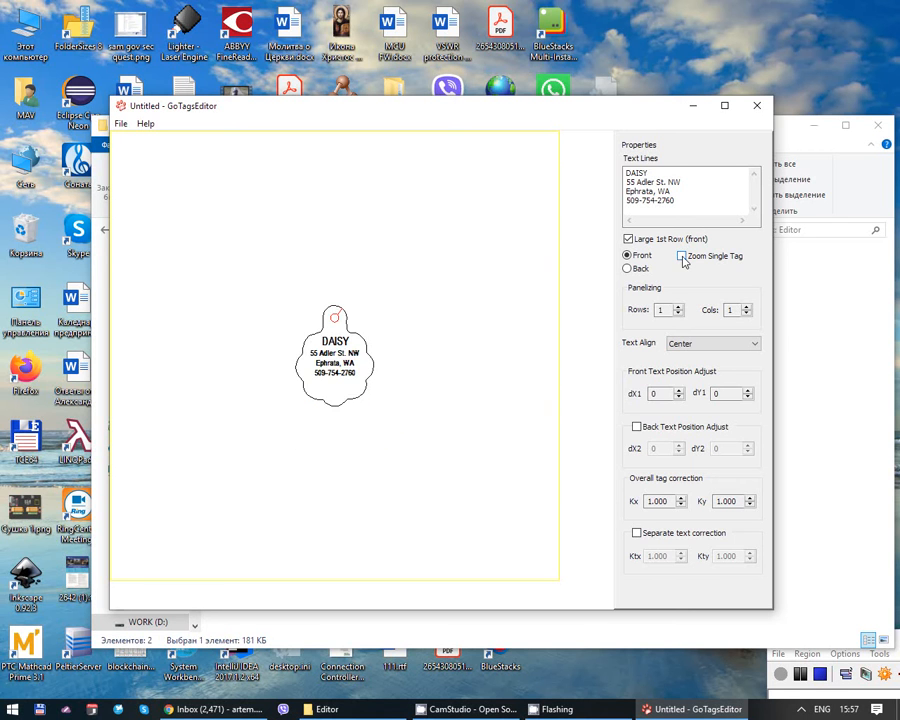
left_click(682, 257)
left_click(682, 257)
left_click(682, 257)
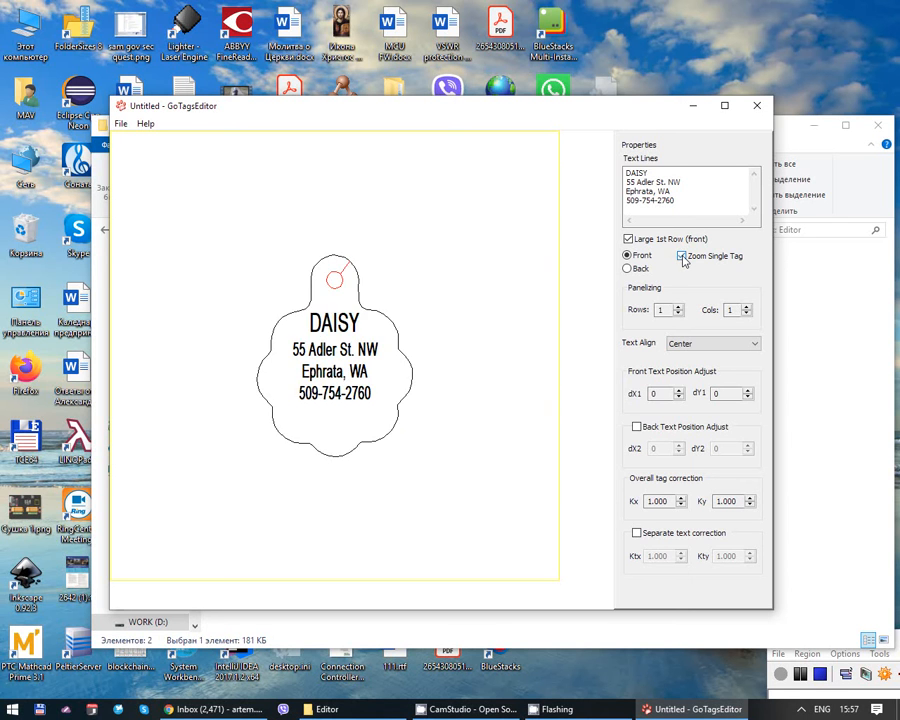
left_click(682, 257)
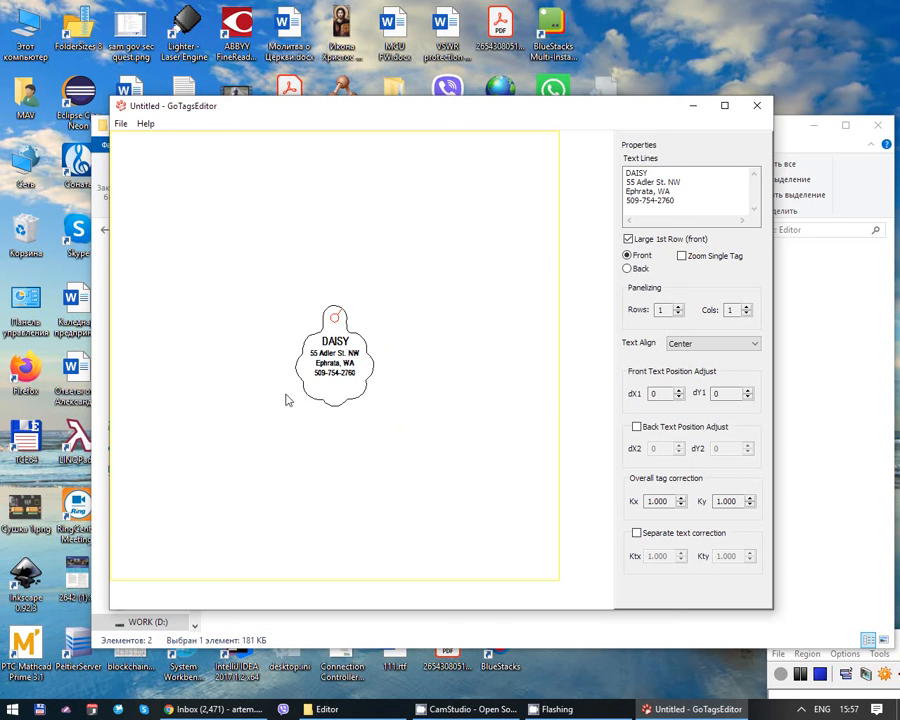
left_click(682, 257)
left_click(682, 257)
left_click(682, 257)
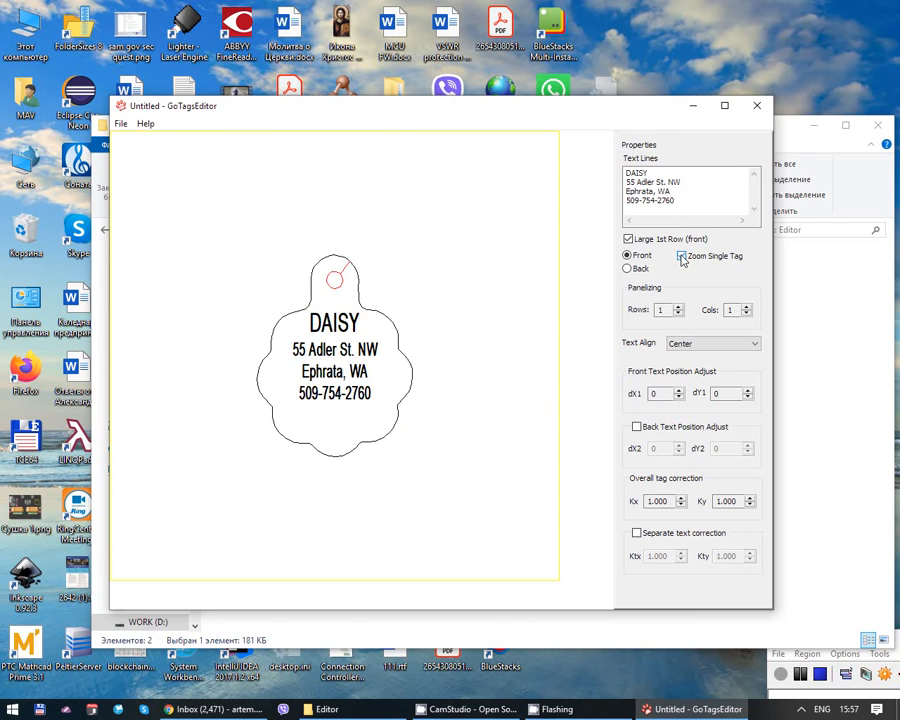
left_click(682, 257)
left_click(682, 257)
Try shifting the front text horizontally with dX1 up to 47 and down to -20, then reset dX1 to 0.
left_click(660, 393)
left_click(682, 391)
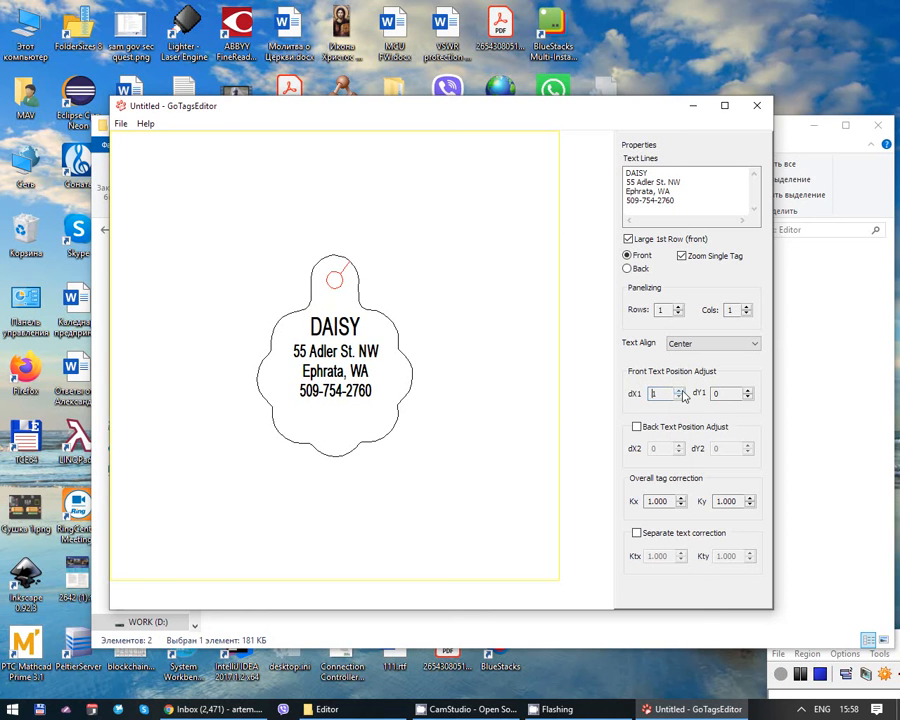
left_click(680, 390)
left_click(680, 390)
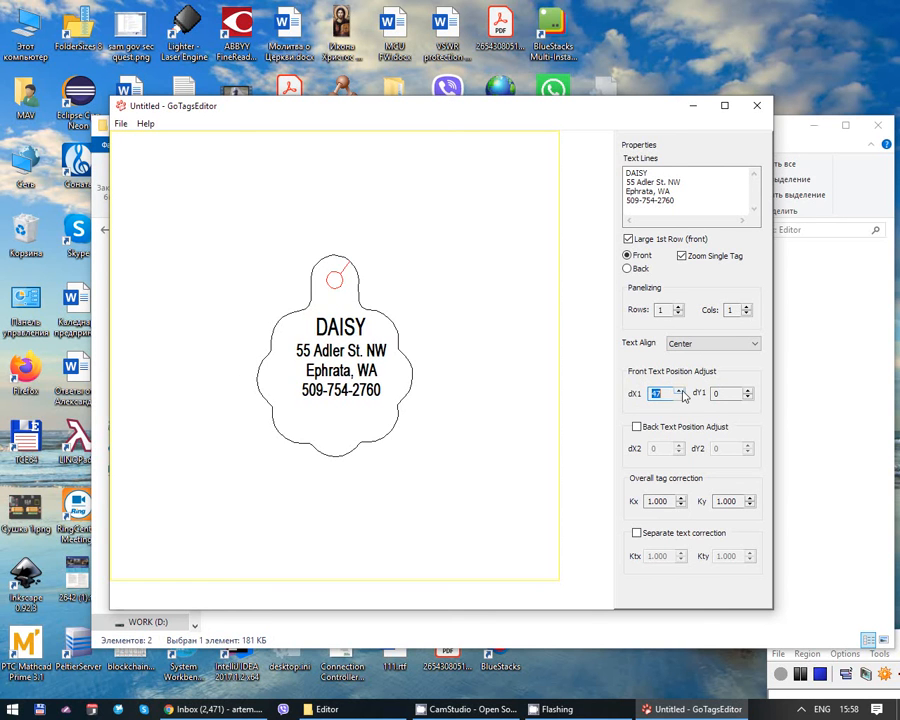
left_click(680, 398)
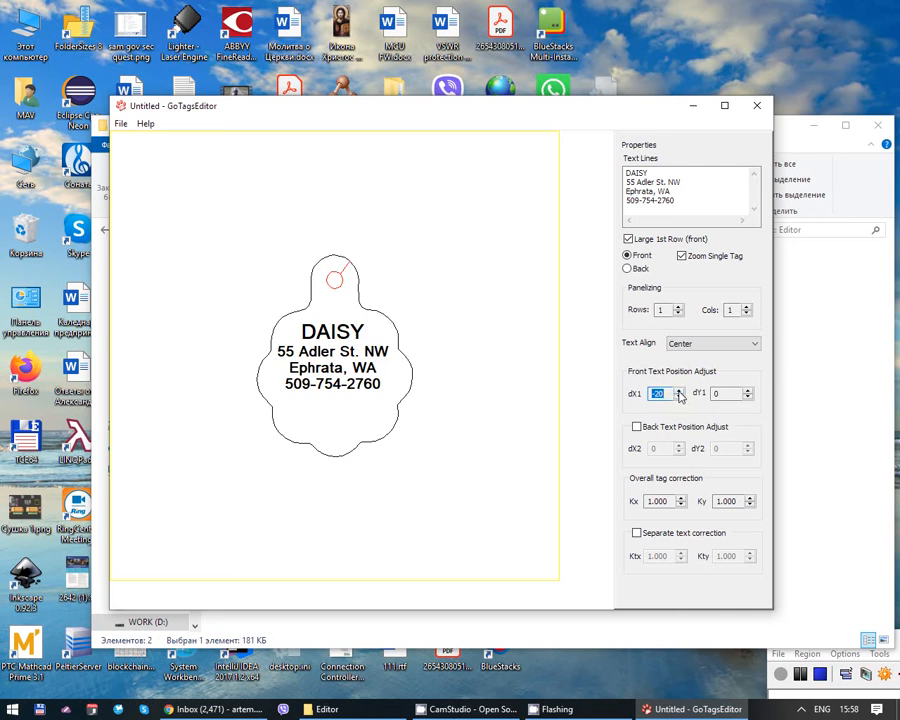
left_click(679, 391)
left_click(679, 391)
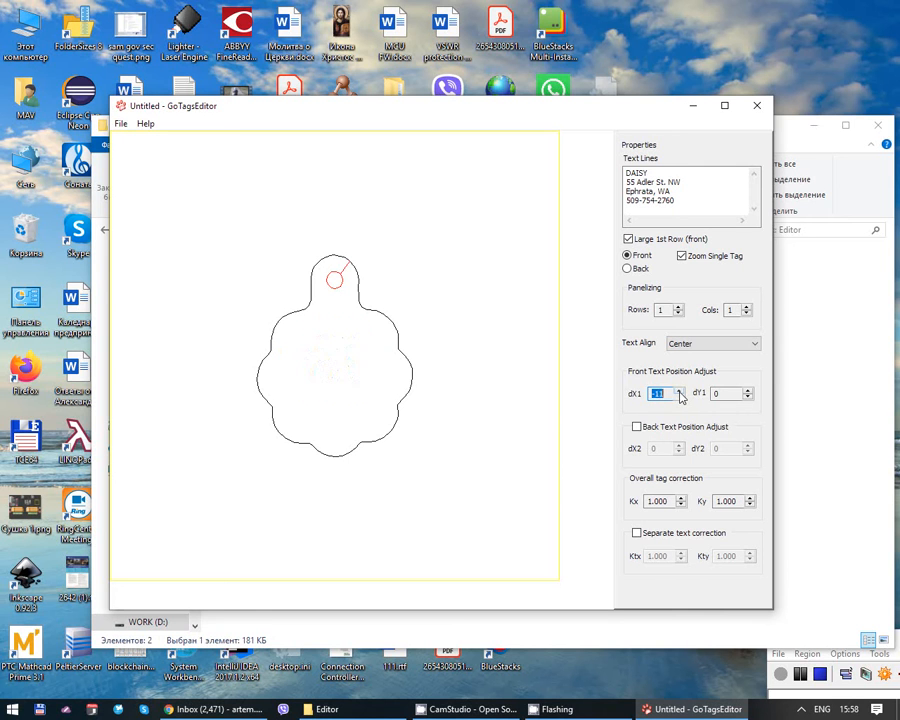
left_click(679, 391)
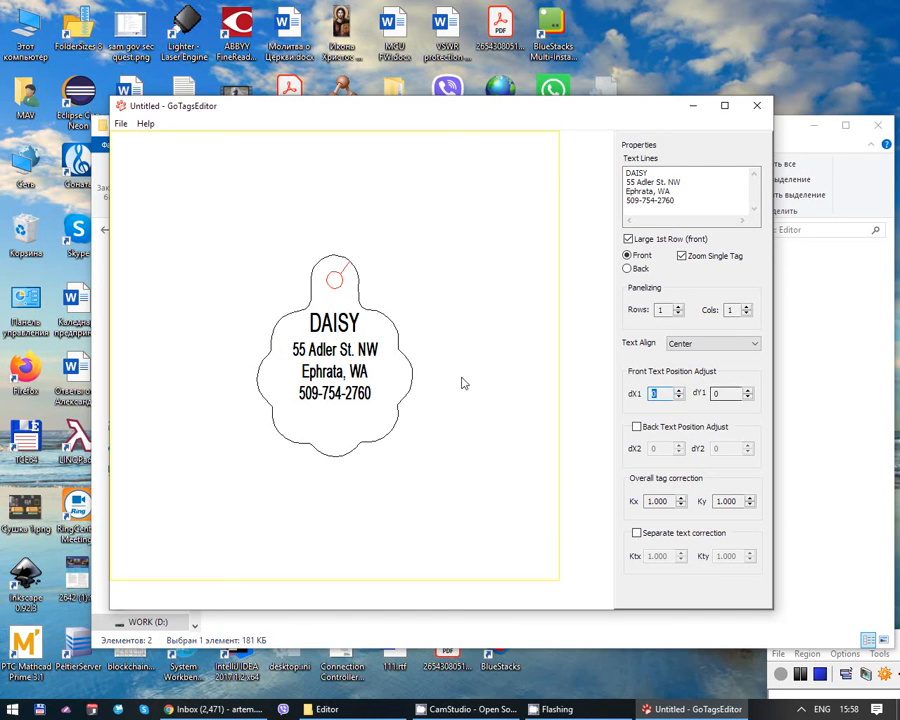
Shift the front text down on the scalloped tag by raising dY1 to 105.
left_click(733, 396)
left_click(747, 393)
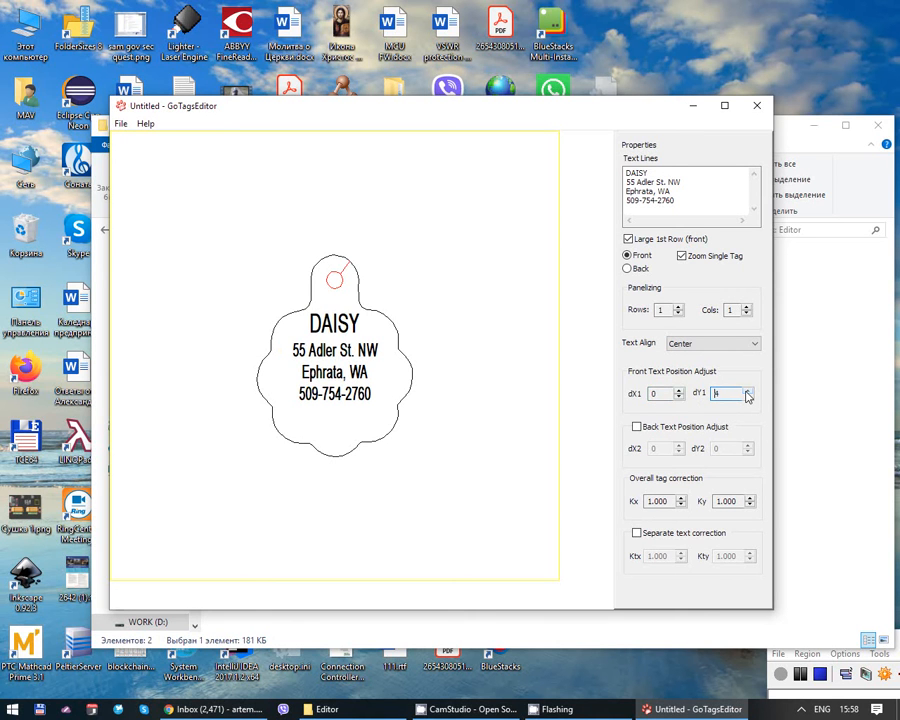
left_click(747, 392)
left_click(747, 392)
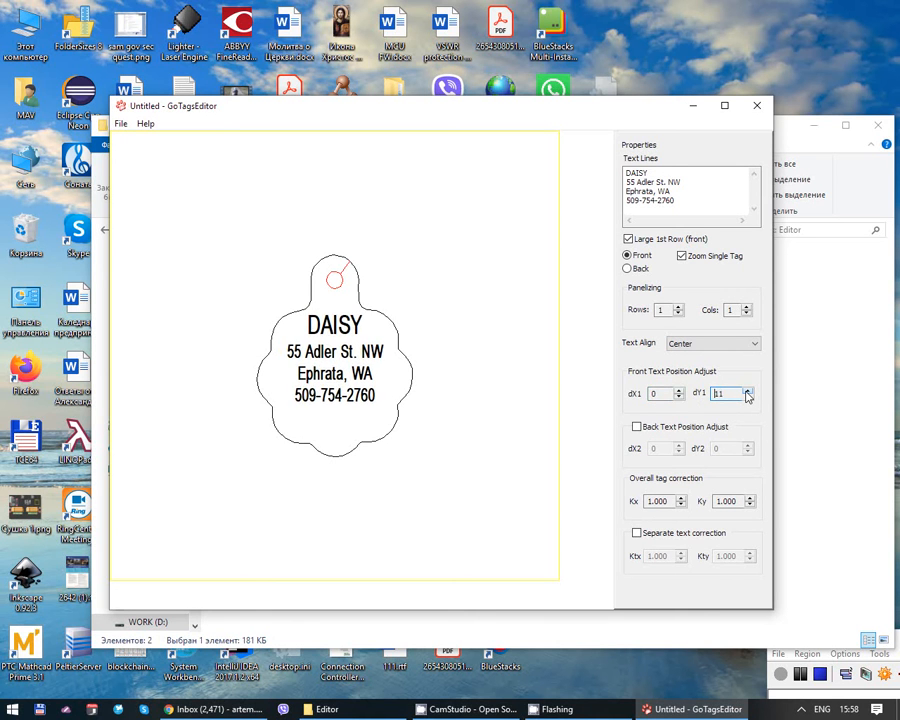
left_click(747, 392)
left_click(747, 392)
left_click(747, 392)
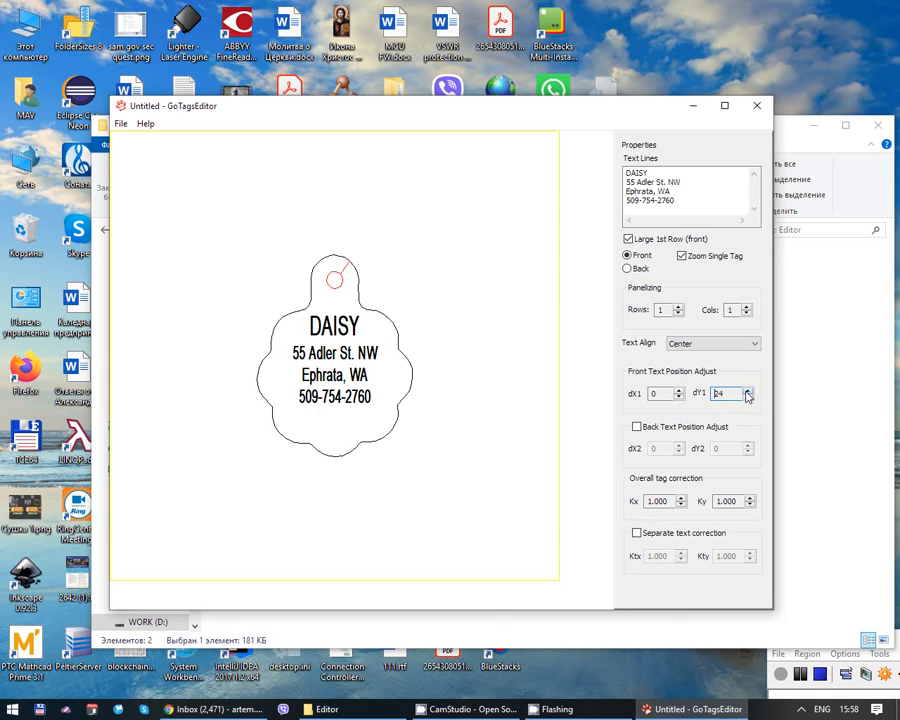
left_click(747, 392)
left_click(747, 392)
left_click(747, 392)
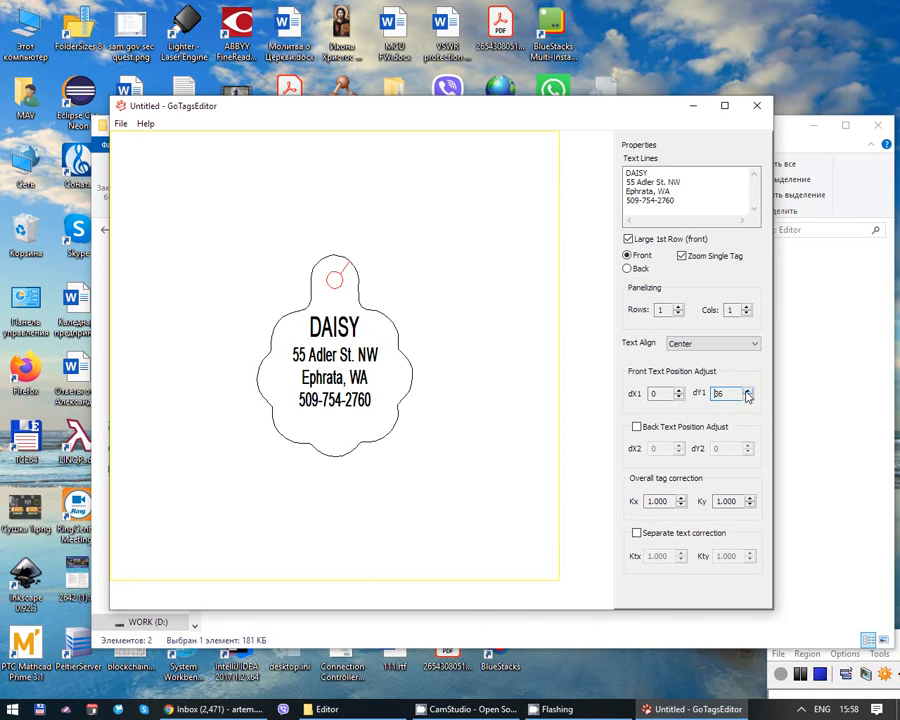
left_click(747, 392)
left_click(747, 392)
left_click(747, 392)
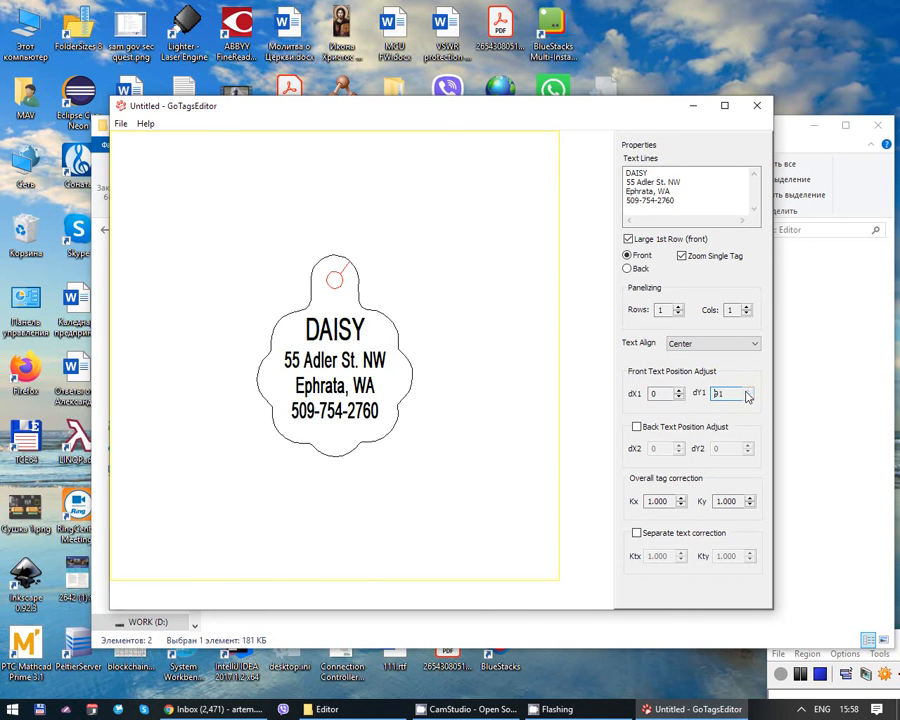
left_click(747, 392)
left_click(747, 392)
left_click(747, 392)
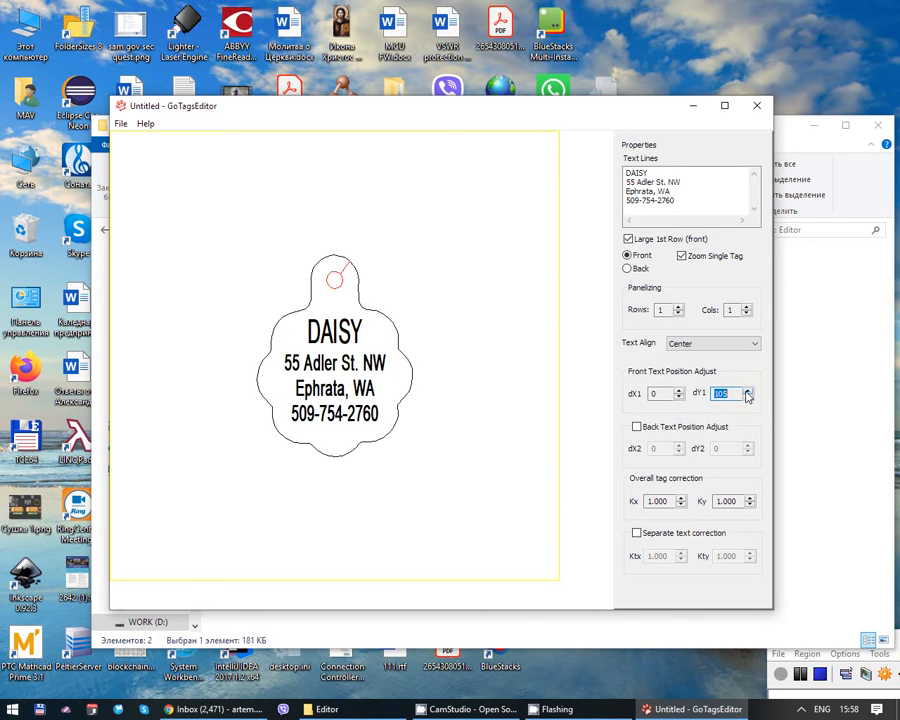
Shift the front text further down on the scalloped tag by raising dY1 to 114.
left_click(747, 392)
left_click(747, 392)
left_click(747, 392)
left_click(747, 392)
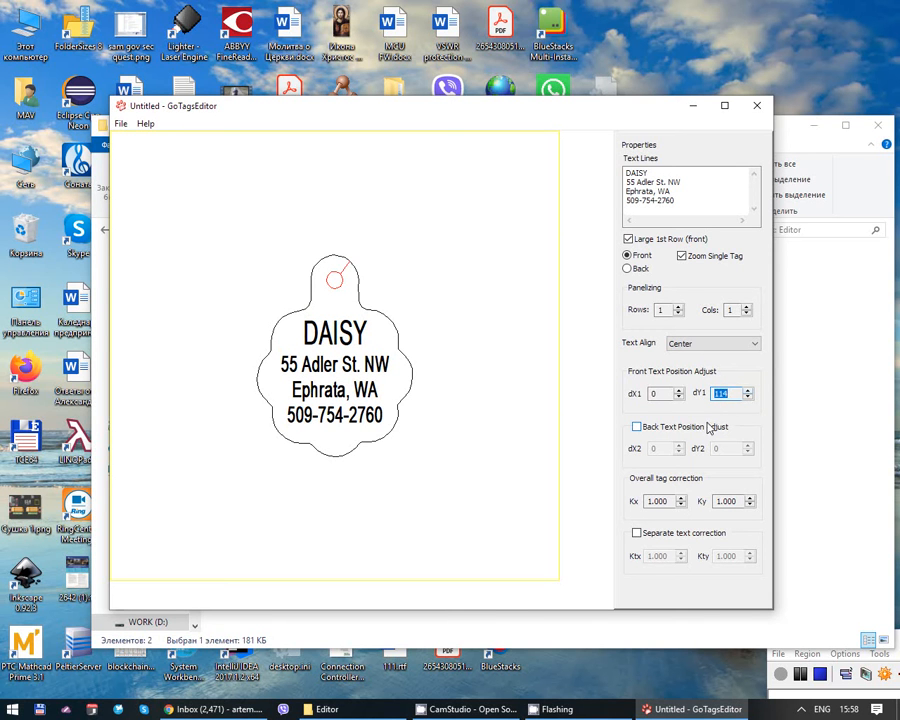
Compare the text placement on the tag's back and front sides, finishing on the front view.
left_click(627, 268)
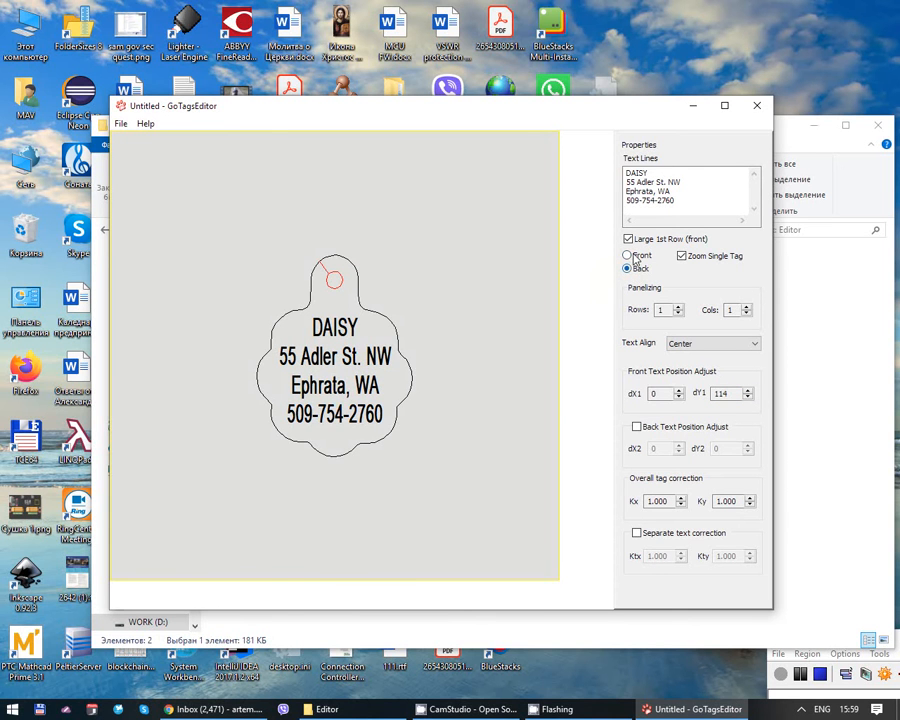
left_click(630, 257)
left_click(629, 266)
left_click(631, 257)
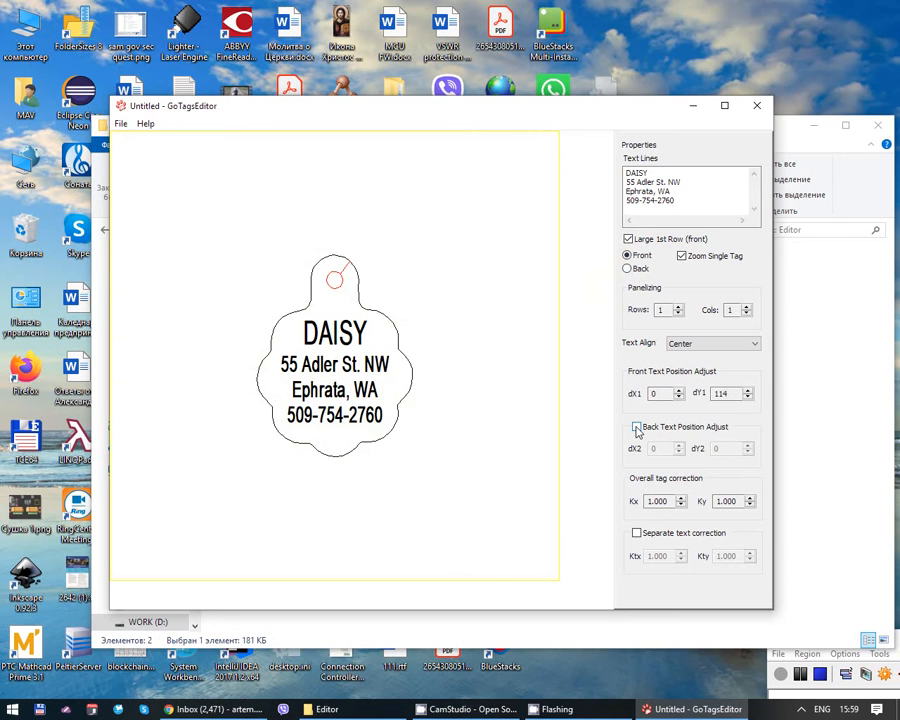
Try Back Text Position Adjust on and off while comparing both tag sides, leaving it disabled and the front displayed.
left_click(637, 428)
left_click(637, 268)
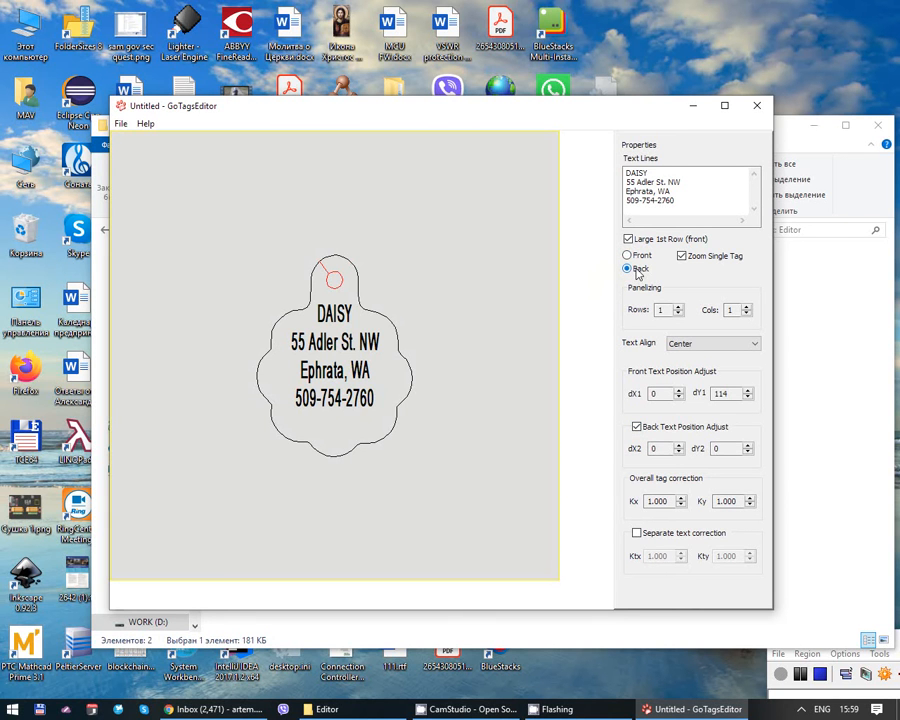
left_click(637, 428)
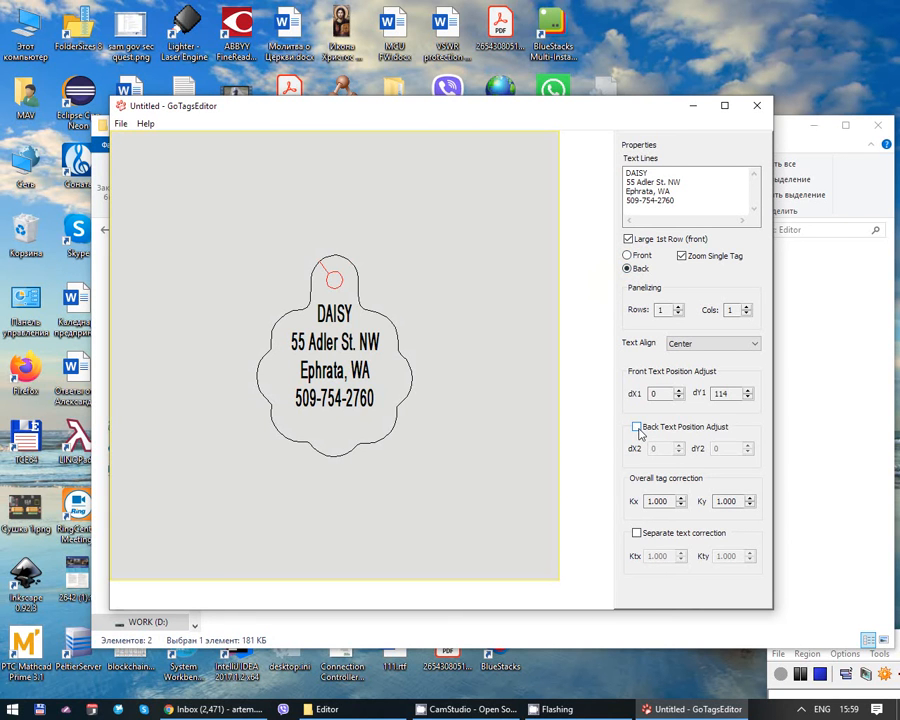
left_click(637, 428)
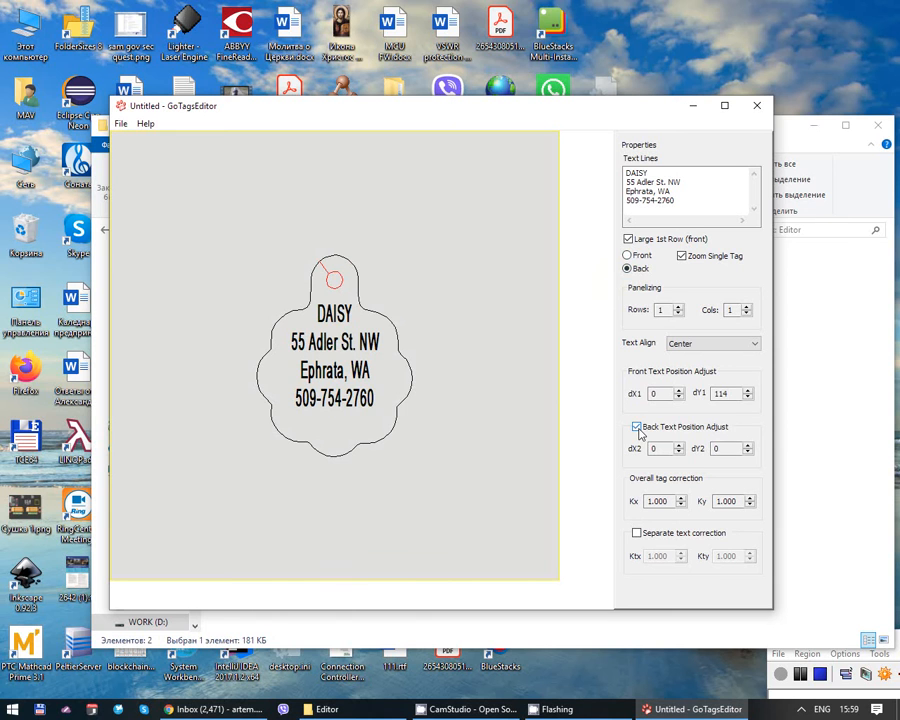
left_click(637, 428)
left_click(630, 257)
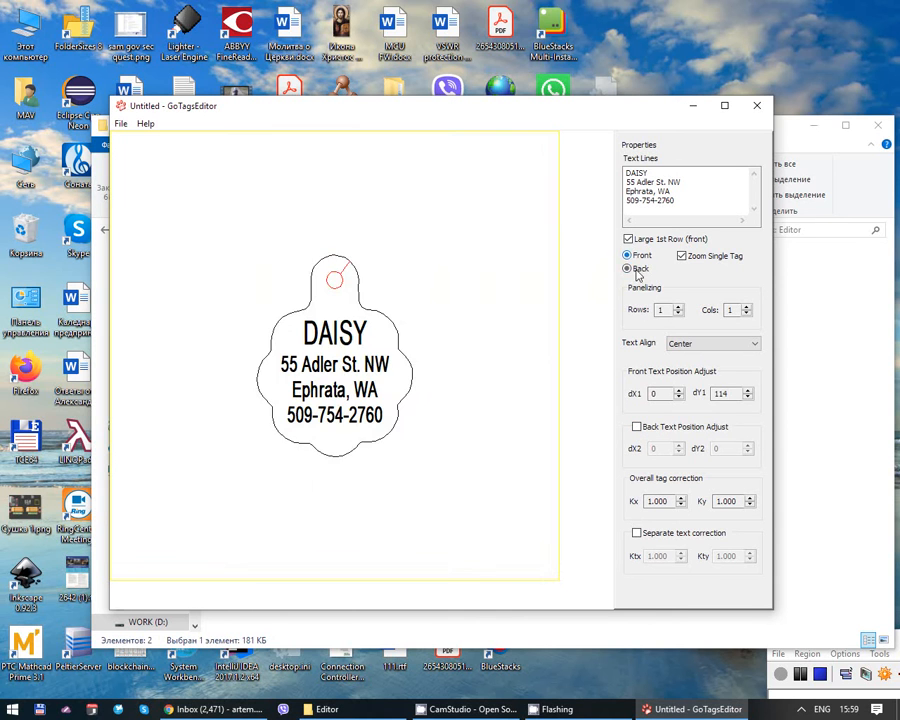
left_click(636, 276)
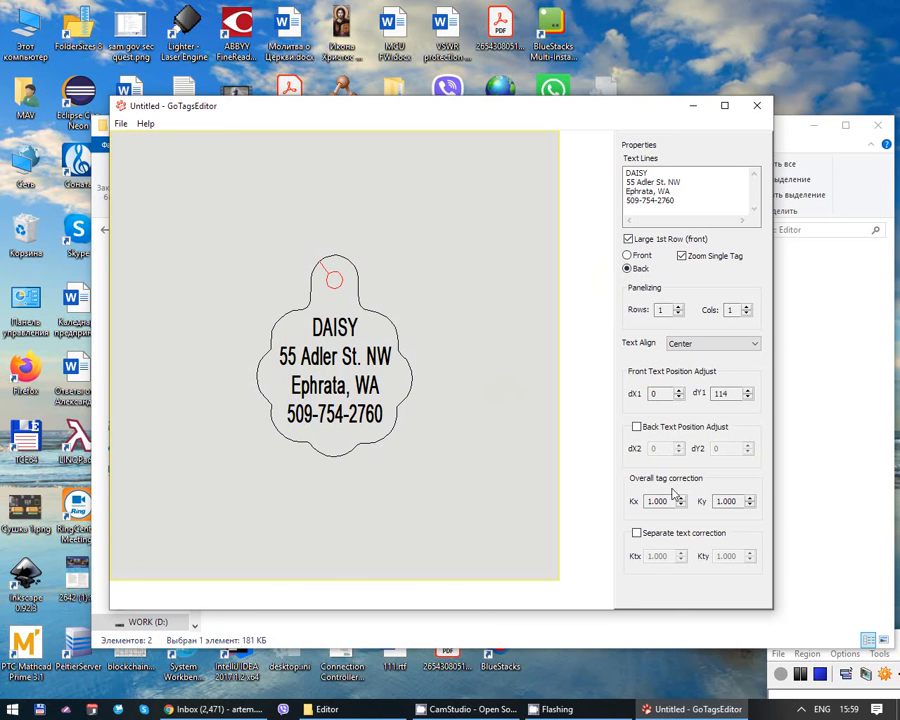
left_click(630, 256)
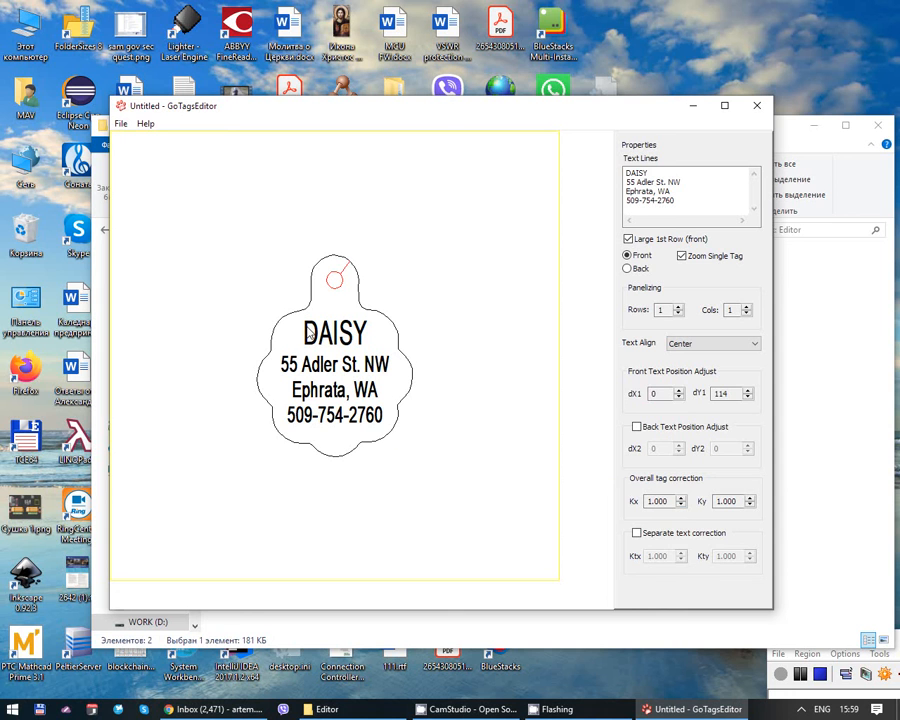
Enable Separate text correction and narrow the tag's text by lowering Ktx to 0.972.
left_click(637, 533)
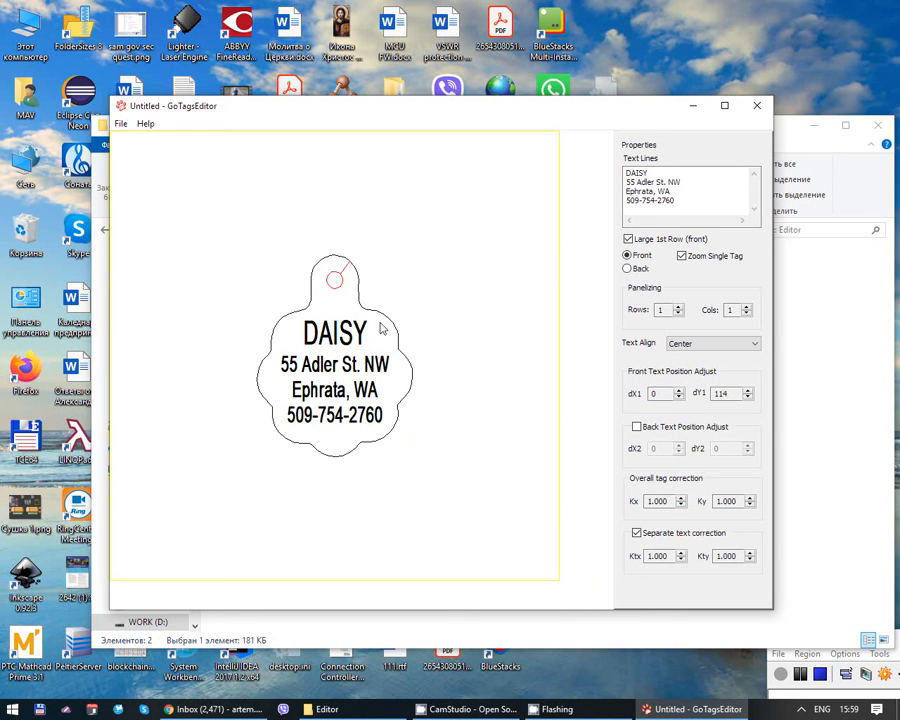
left_click(681, 560)
left_click(683, 560)
left_click(683, 560)
left_click(683, 560)
left_click(683, 560)
left_click(683, 560)
left_click(683, 560)
left_click(681, 560)
left_click(681, 560)
left_click(681, 560)
left_click(681, 560)
left_click(681, 560)
left_click(681, 560)
left_click(681, 560)
left_click(681, 560)
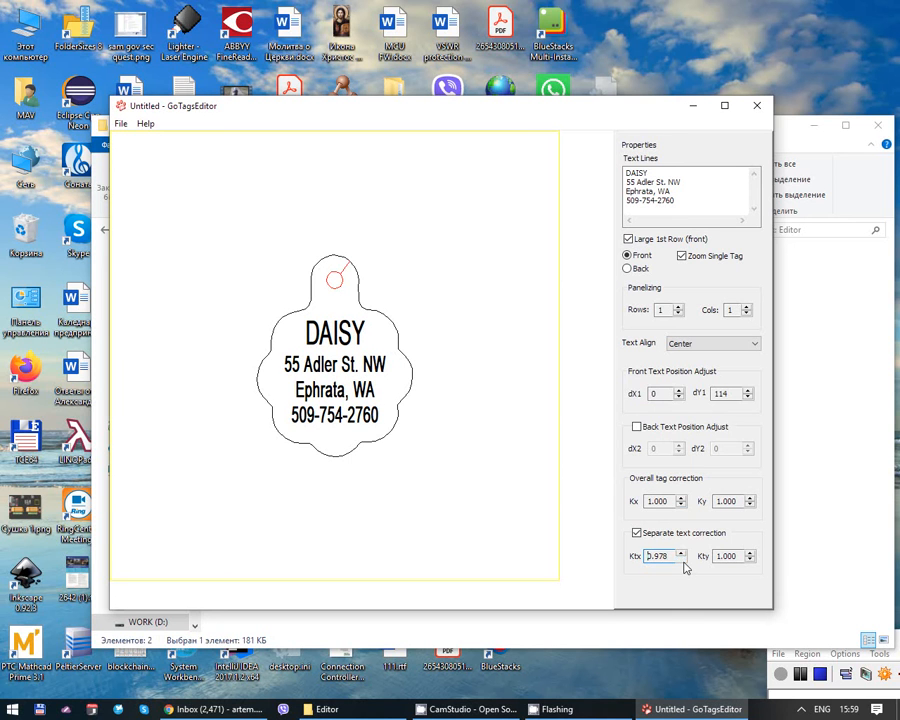
left_click(683, 560)
left_click(683, 560)
left_click(683, 560)
Reduce the height of the tag's text by lowering the text correction Kty to 0.966.
left_click(750, 560)
left_click(750, 560)
left_click(750, 560)
left_click(750, 560)
left_click(750, 560)
left_click(750, 560)
left_click(751, 560)
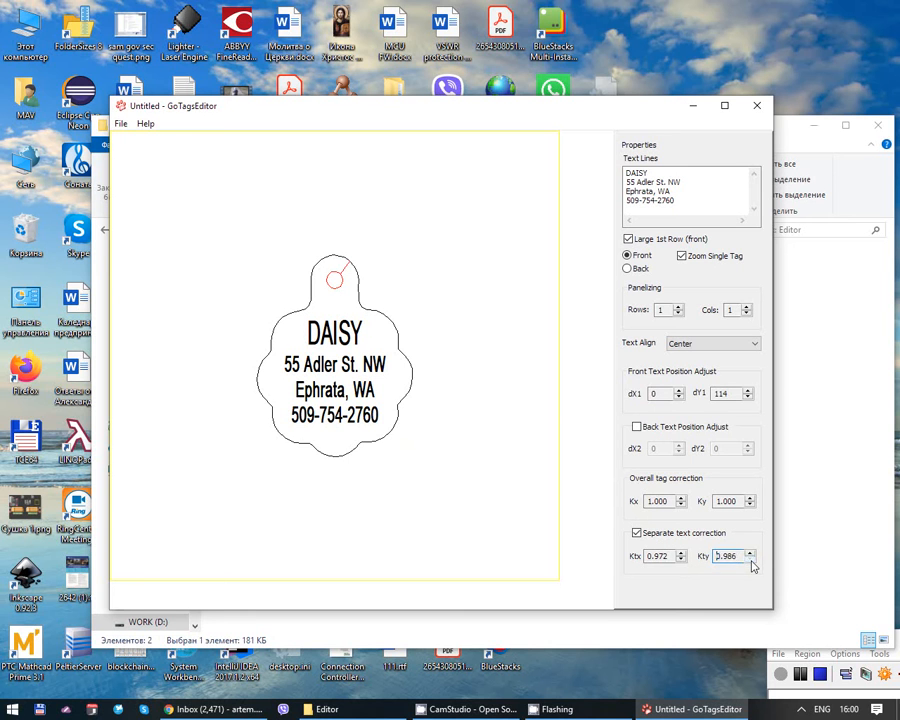
left_click(751, 560)
left_click(751, 560)
left_click(751, 560)
left_click(751, 560)
left_click(751, 560)
left_click(751, 560)
left_click(751, 560)
left_click(751, 560)
left_click(751, 560)
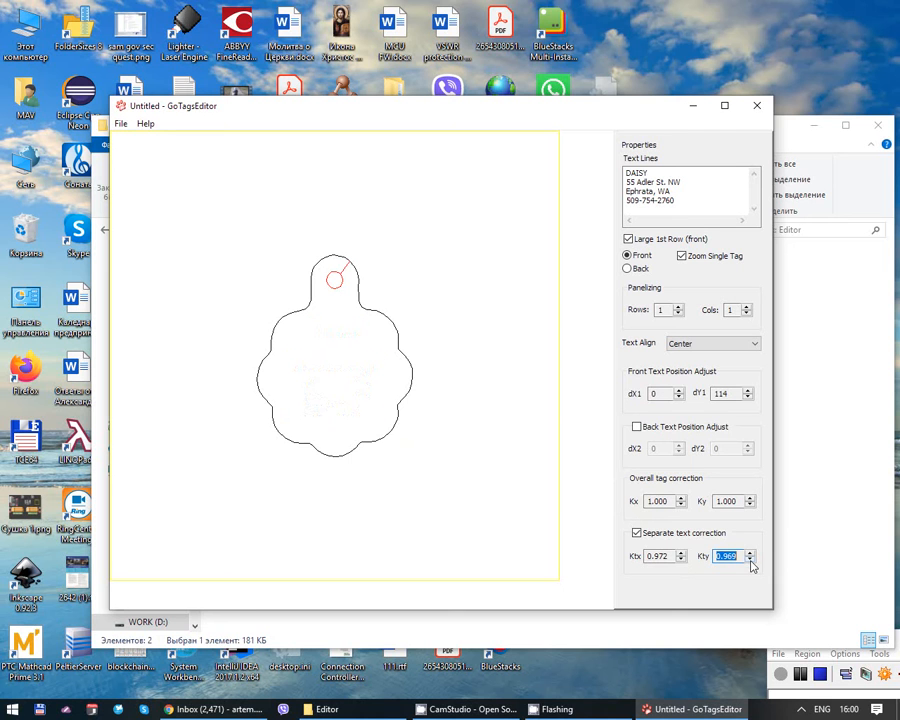
left_click(751, 560)
left_click(751, 560)
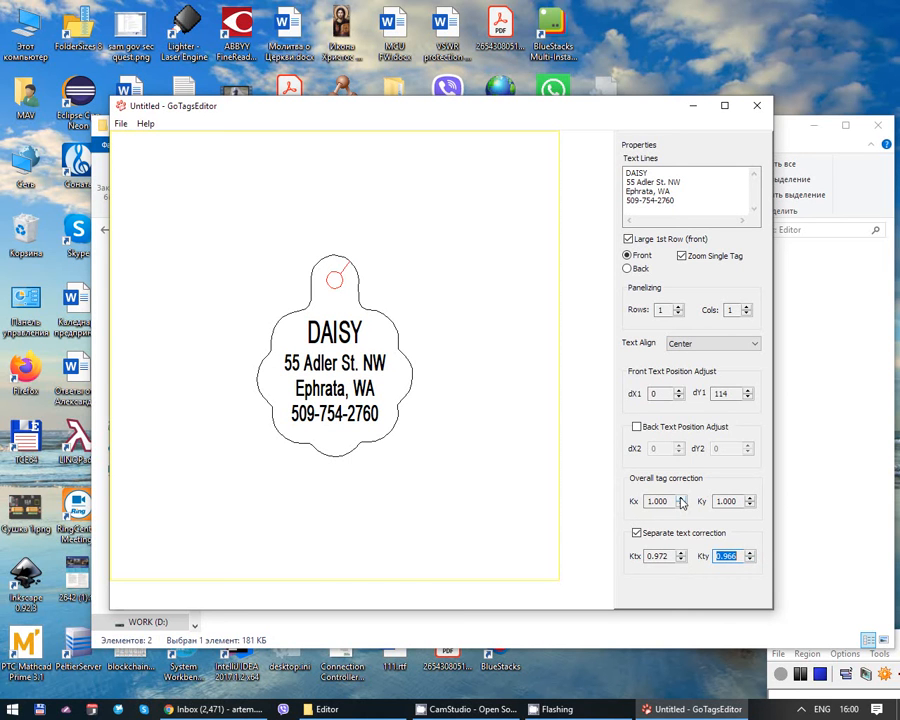
Try widening the tag outline by raising the overall correction Kx to 1.140, and return Kx to 1.000.
left_click(681, 498)
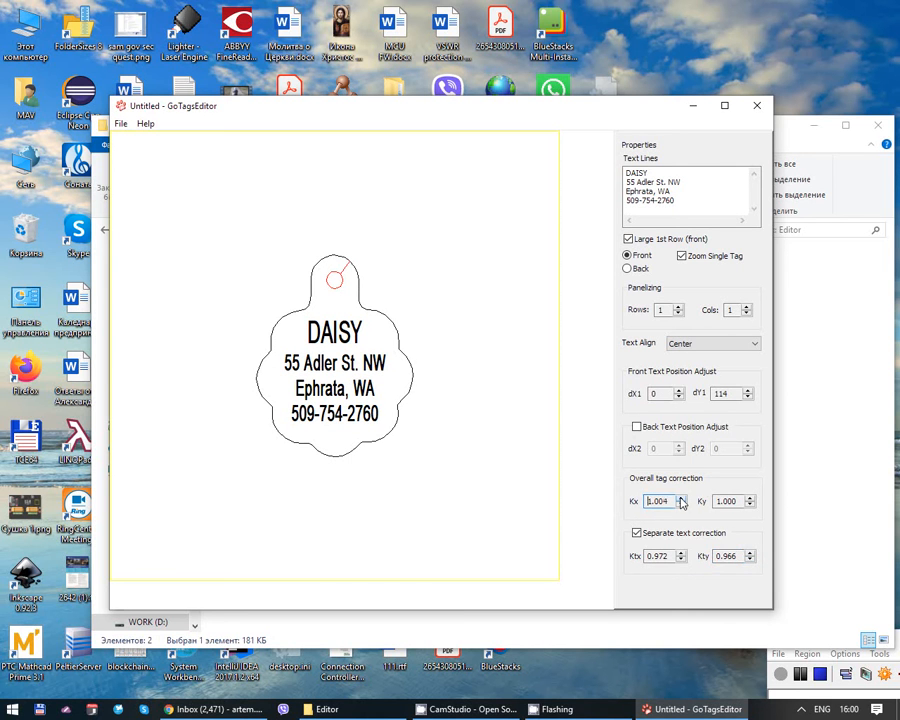
left_click(681, 498)
left_click(681, 498)
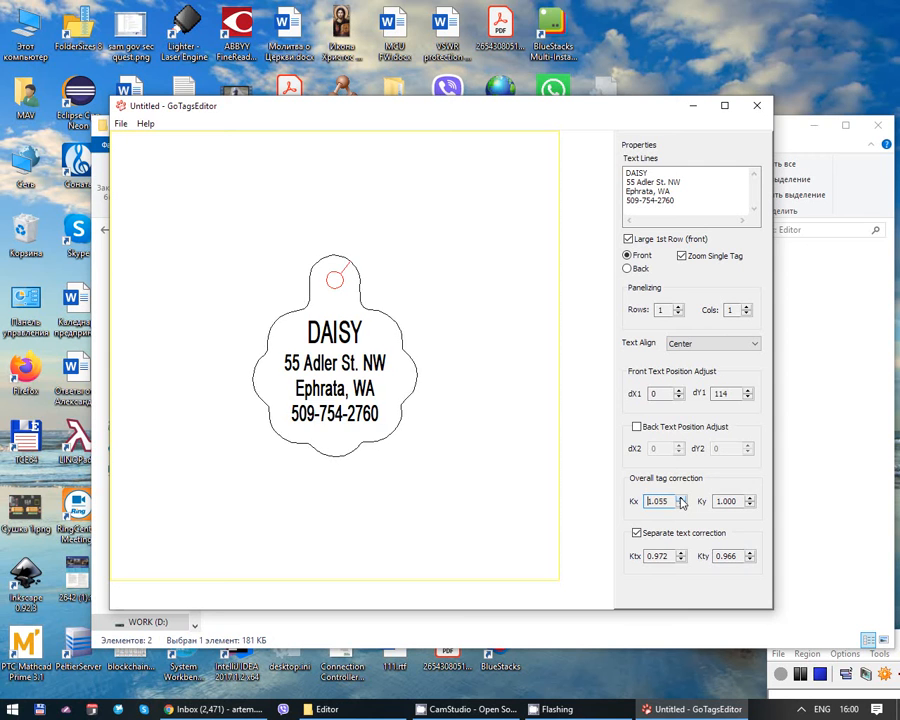
left_click(681, 498)
left_click(681, 498)
left_click(681, 498)
left_click(681, 498)
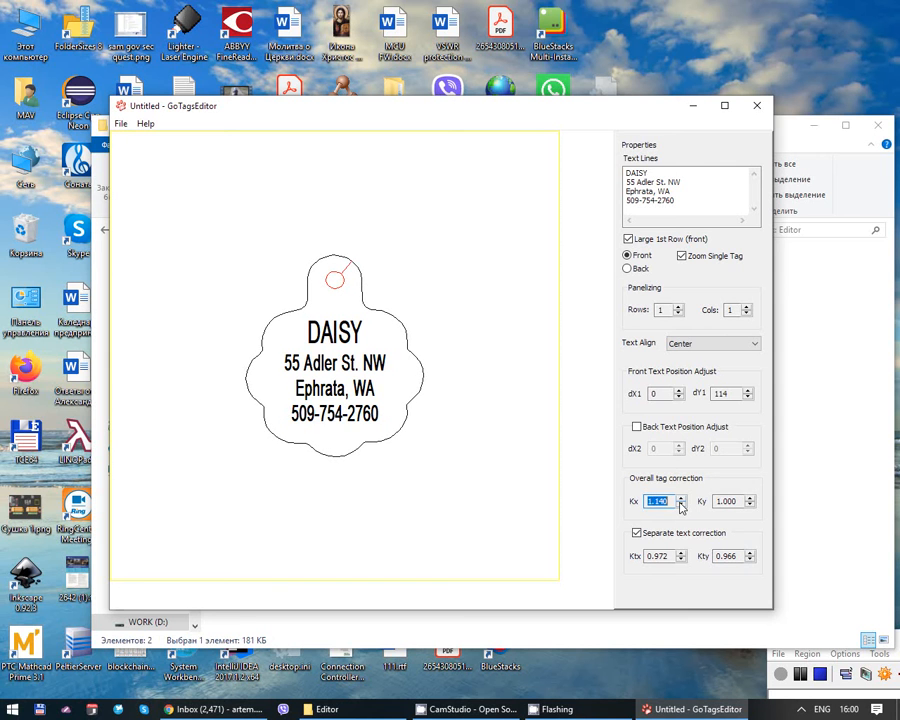
left_click(681, 498)
left_click(681, 506)
left_click(681, 506)
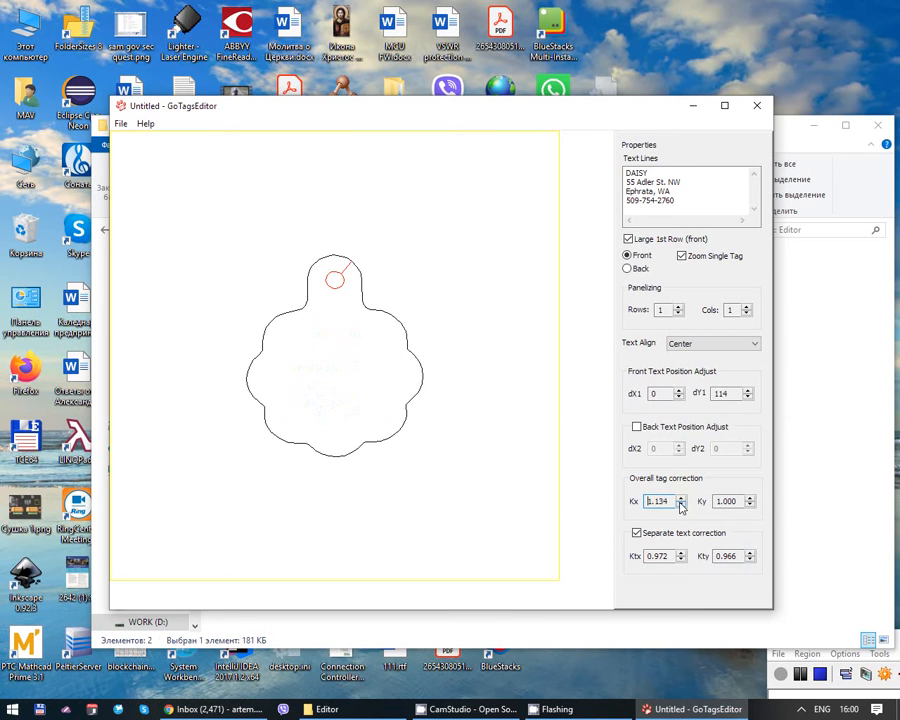
left_click(681, 506)
left_click(681, 506)
left_click(681, 506)
left_click(681, 506)
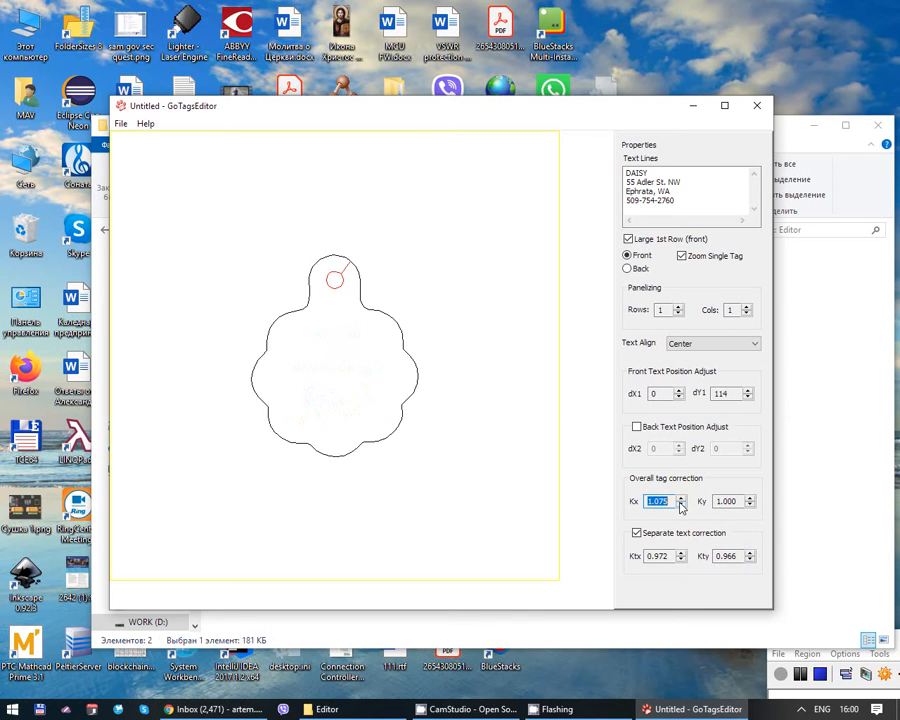
left_click(681, 506)
left_click(681, 506)
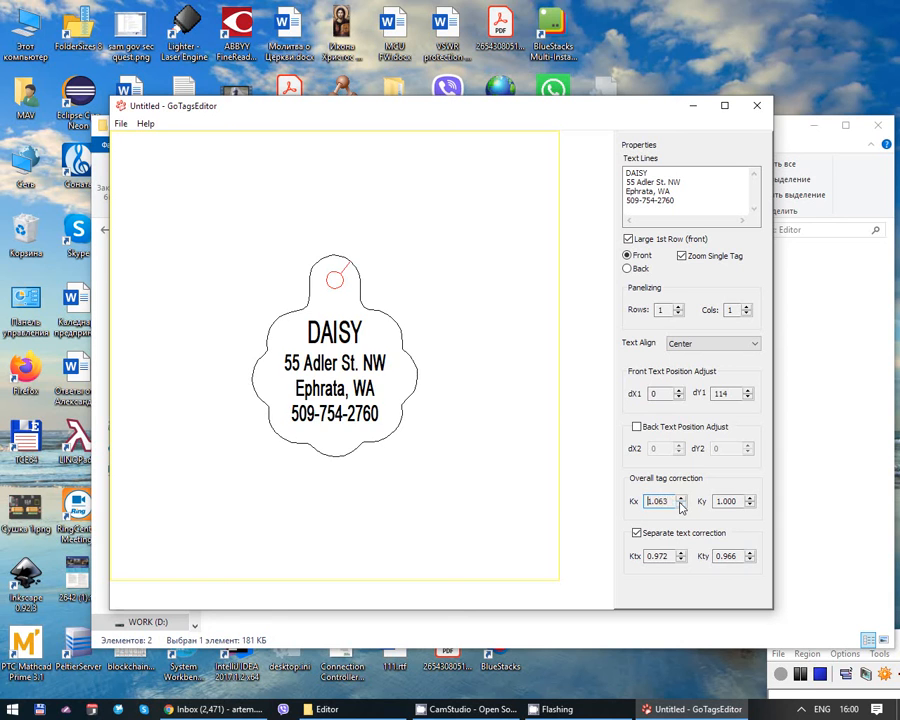
left_click(681, 506)
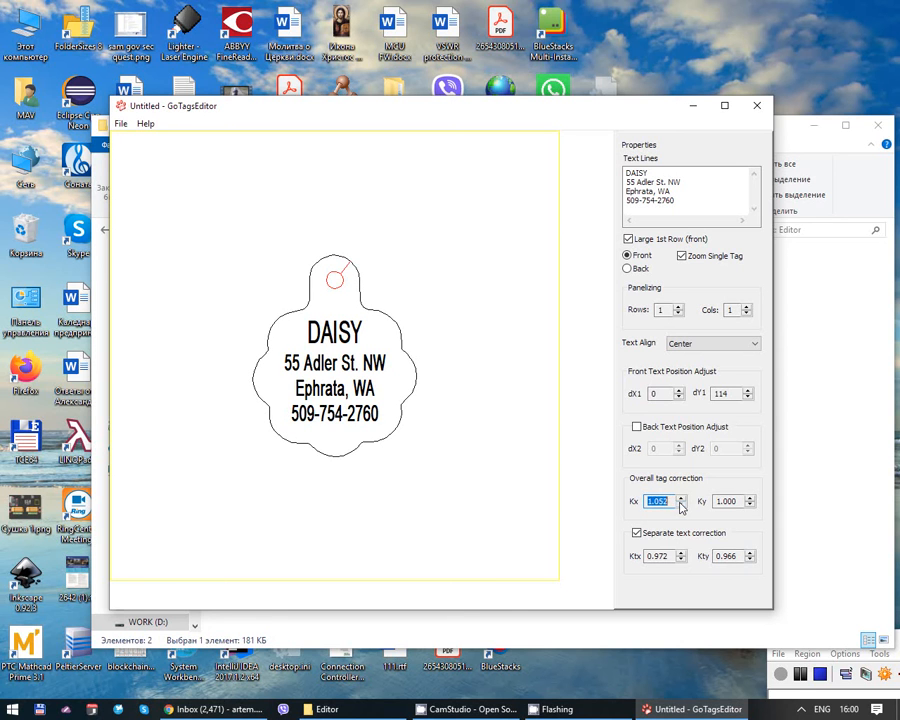
left_click(681, 506)
left_click(681, 506)
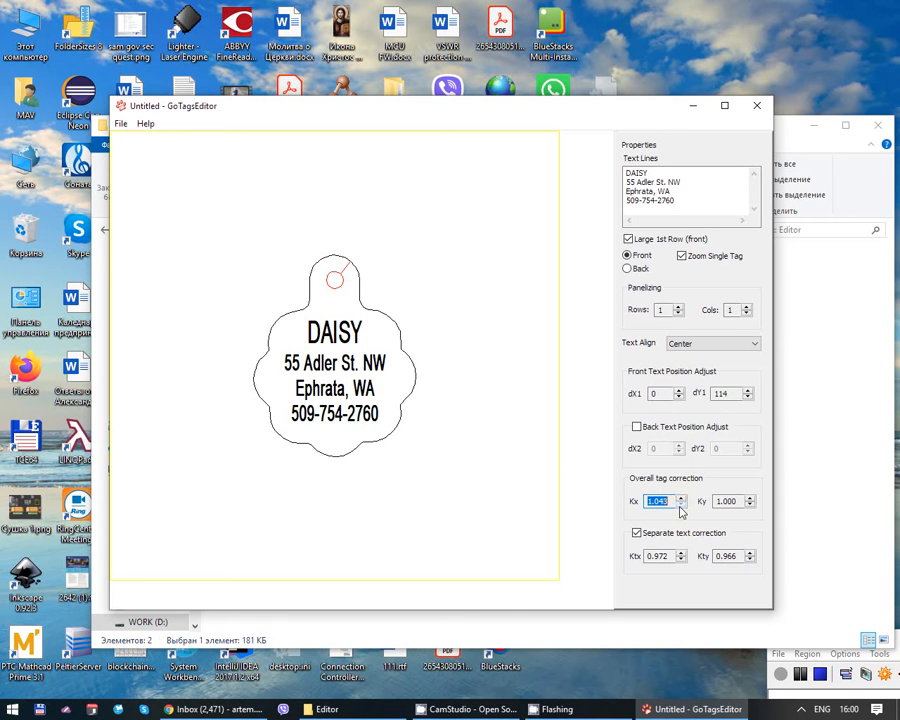
left_click(681, 506)
left_click(681, 506)
left_click(681, 506)
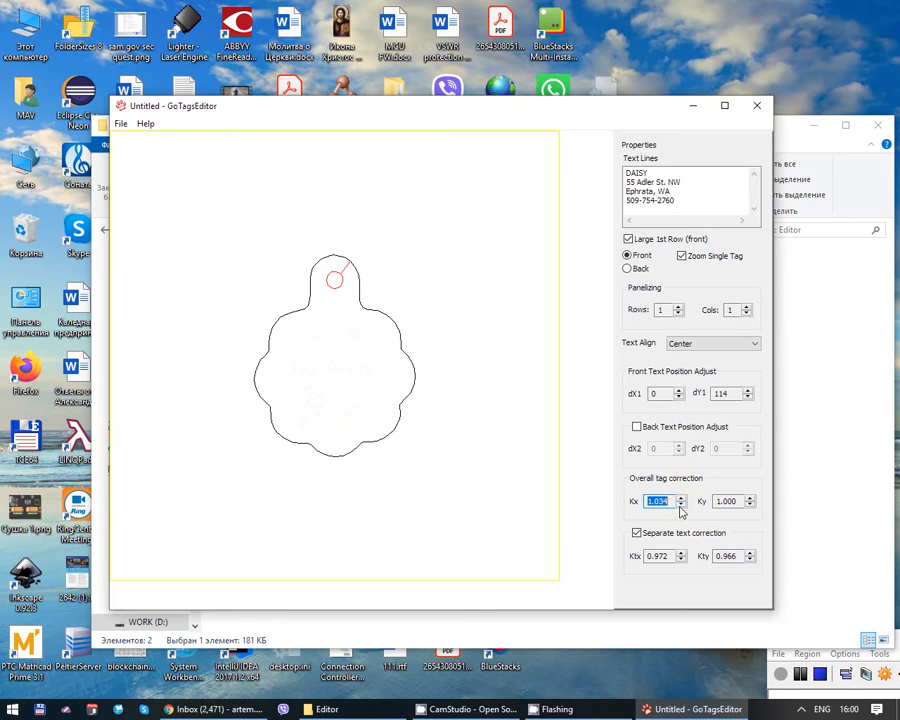
left_click(681, 506)
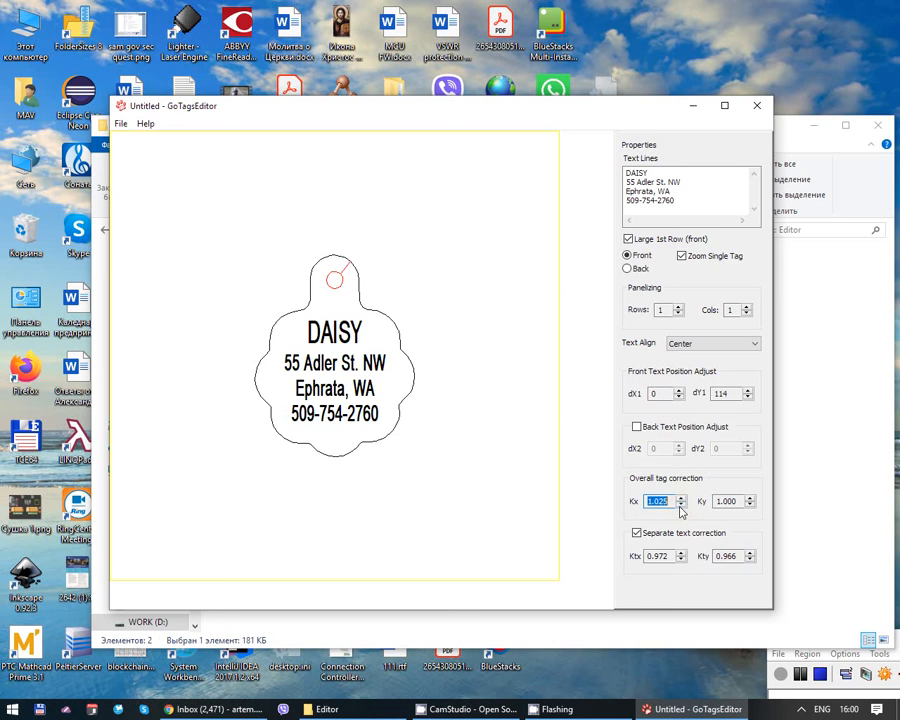
left_click(681, 506)
left_click(681, 506)
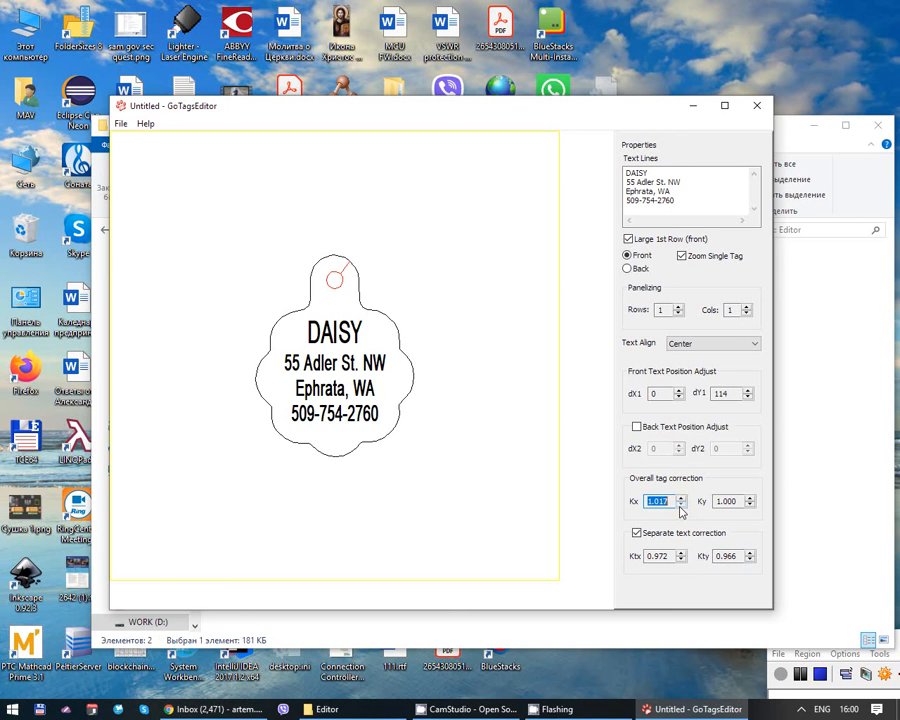
left_click(681, 506)
left_click(681, 506)
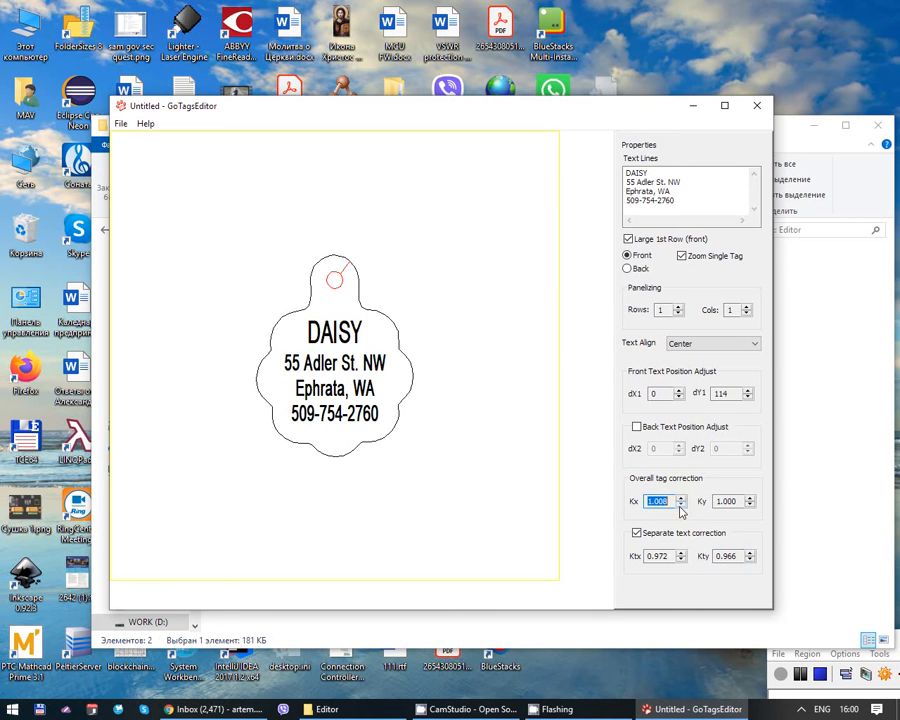
left_click(681, 506)
left_click(681, 506)
left_click(681, 506)
left_click(681, 506)
key("Tab")
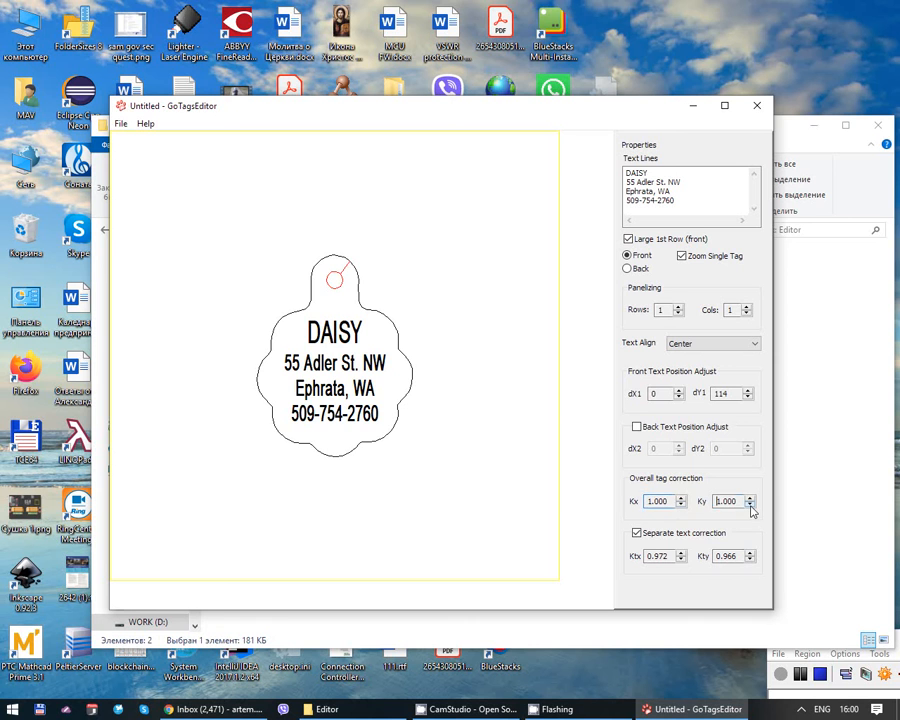
left_click_drag(747, 505, 750, 502)
Alternate between the tag's back and front views to compare the corrected text, finishing on the front.
left_click(634, 271)
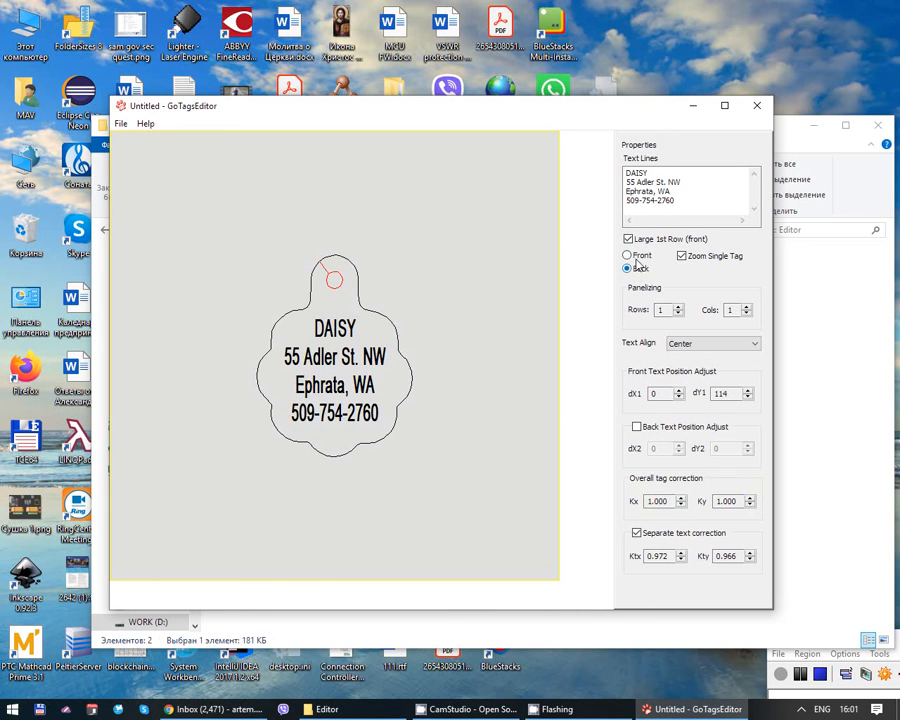
left_click(636, 256)
left_click(636, 268)
left_click(636, 256)
left_click(636, 268)
left_click(634, 256)
left_click(635, 269)
left_click(637, 257)
left_click(632, 269)
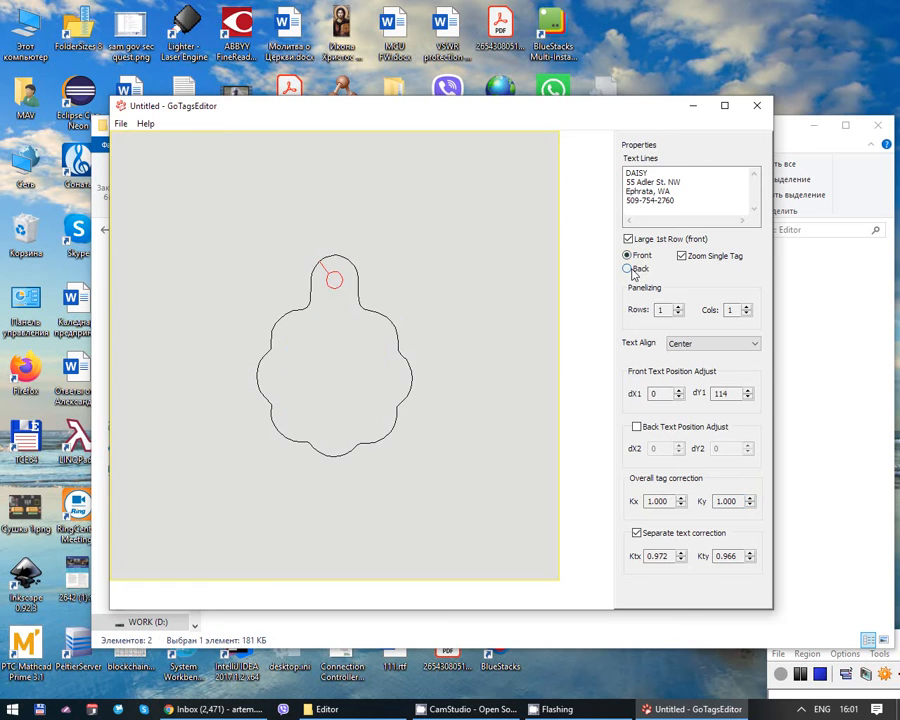
left_click(633, 257)
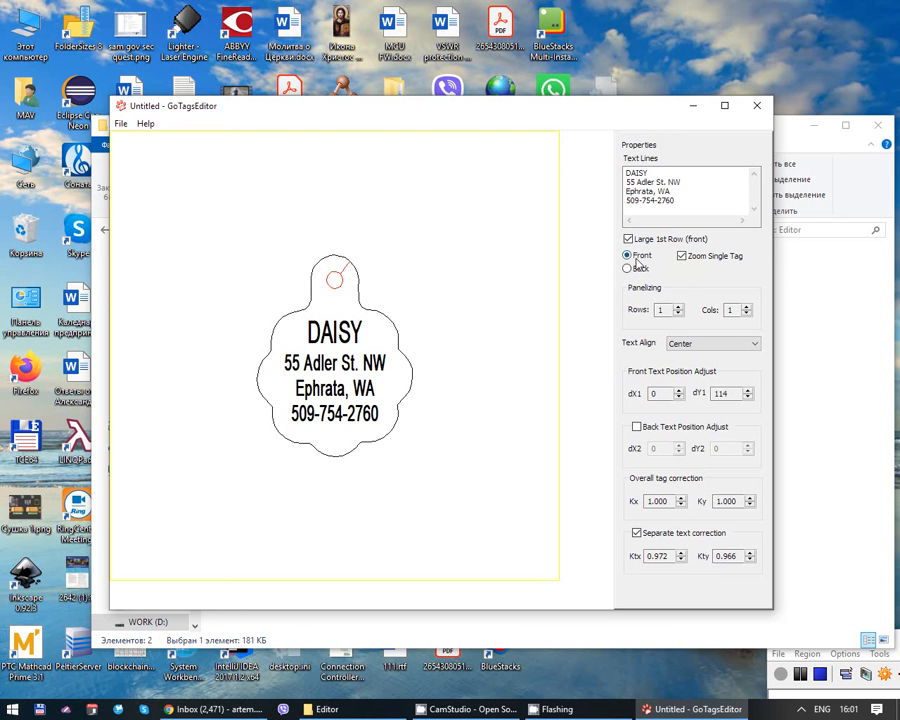
Panelize the scalloped tag into 3 rows and 3 columns.
left_click(679, 307)
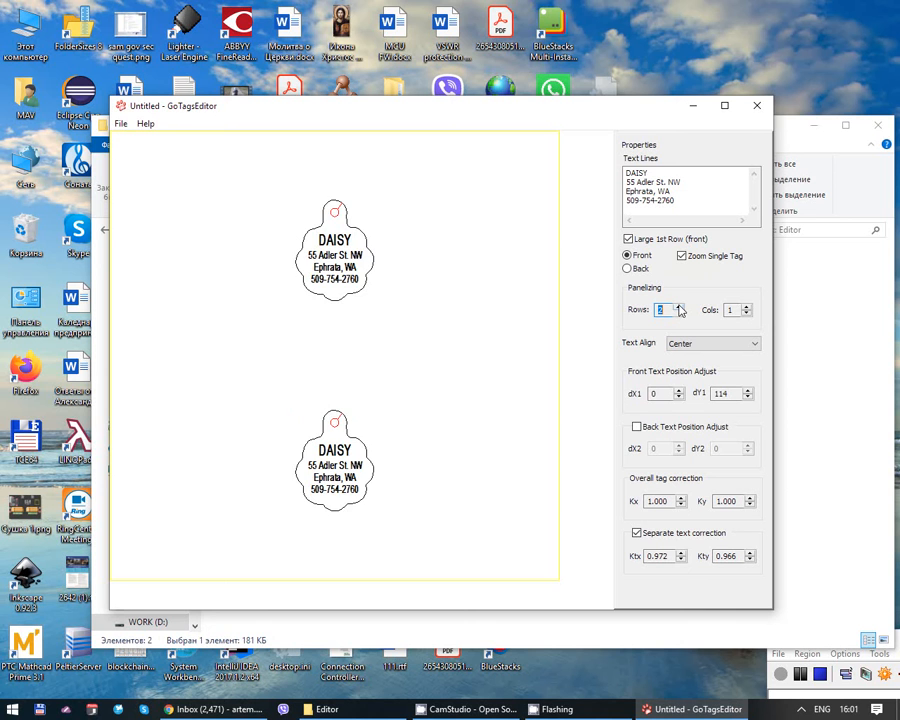
left_click(679, 307)
left_click(745, 307)
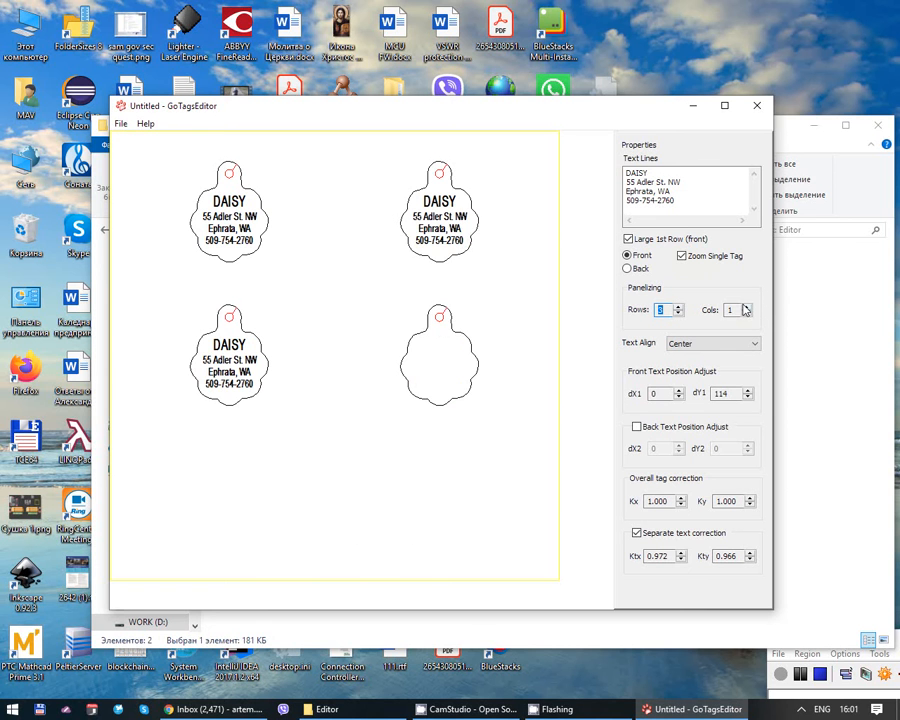
left_click(745, 307)
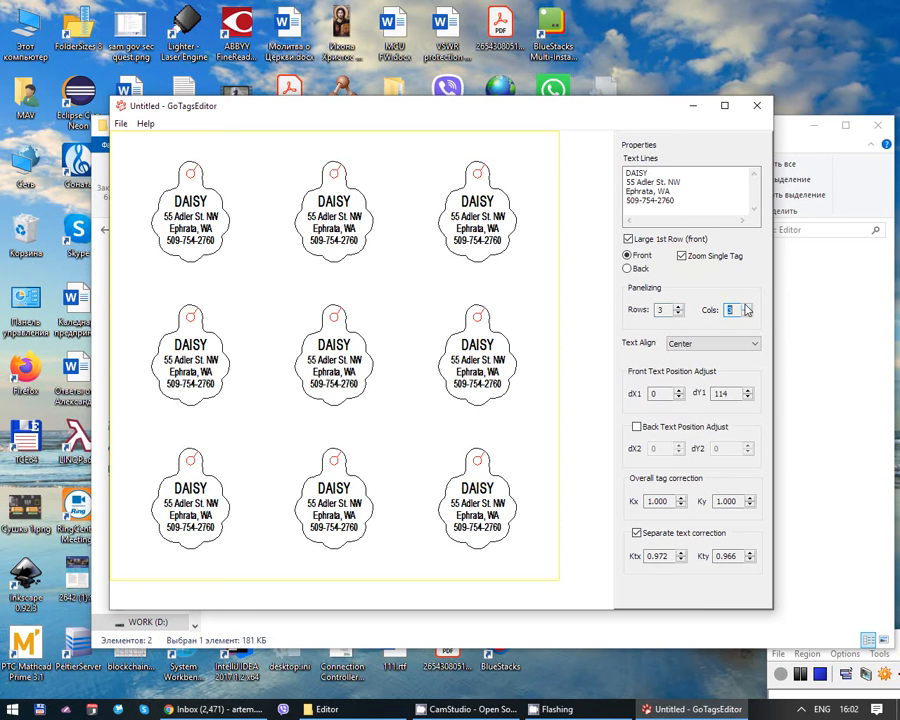
left_click(745, 307)
left_click(746, 314)
Start saving the panelized tag as a new TAG file, and check the Editor\OneClick\tags folder in File Explorer.
left_click(122, 125)
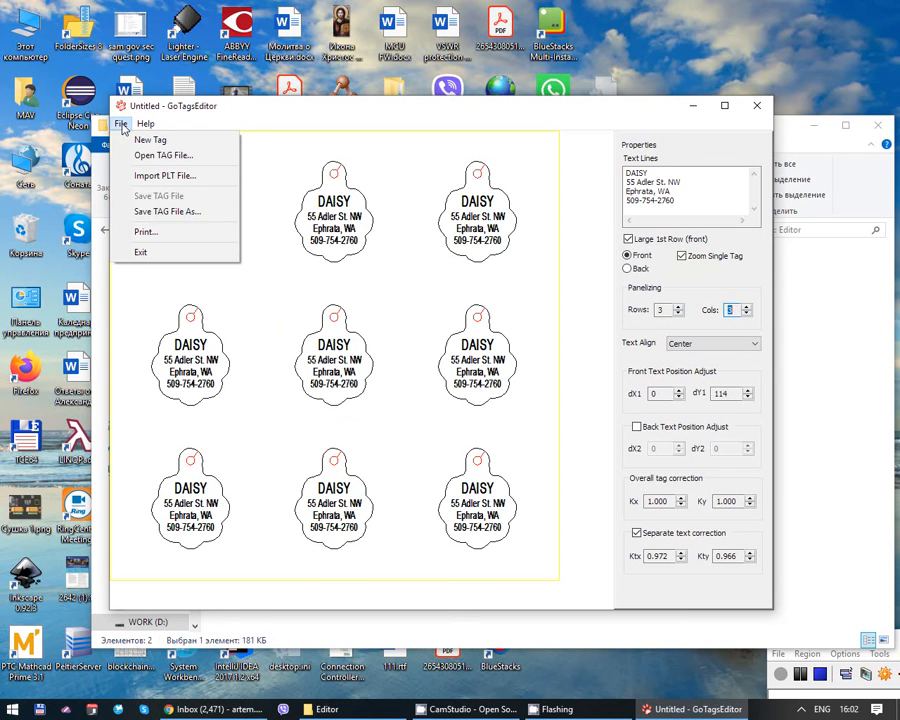
left_click(153, 213)
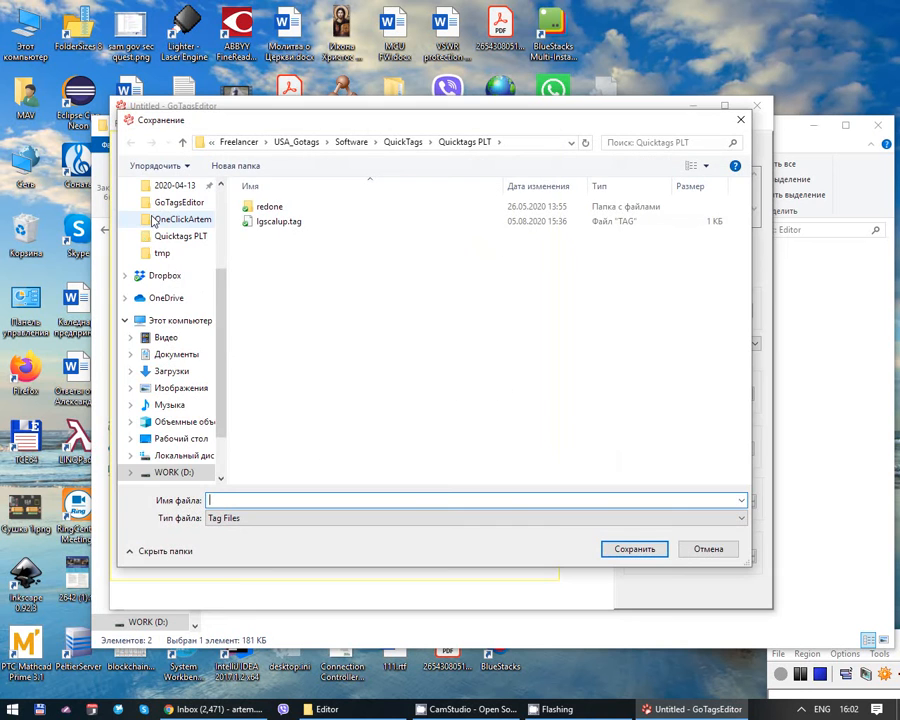
left_click_drag(273, 130, 291, 153)
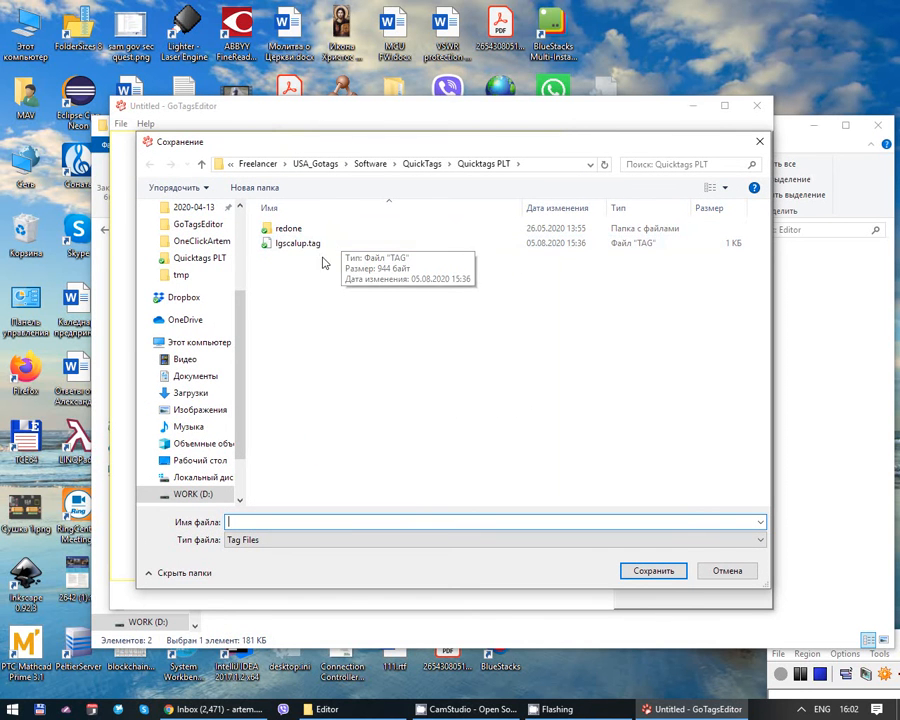
left_click(385, 708)
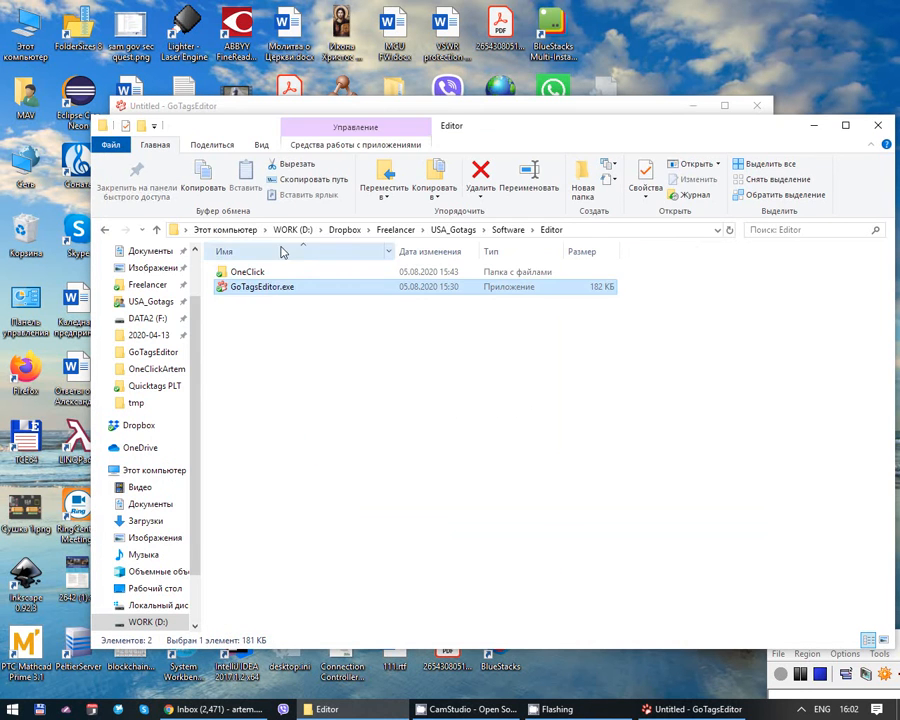
double_click(240, 271)
double_click(262, 278)
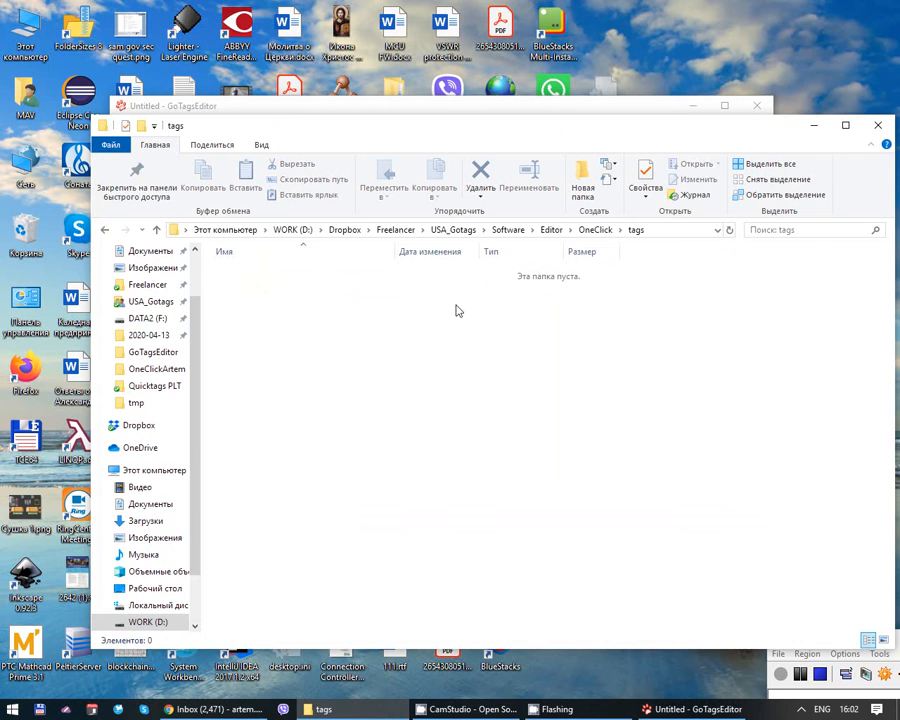
left_click(813, 126)
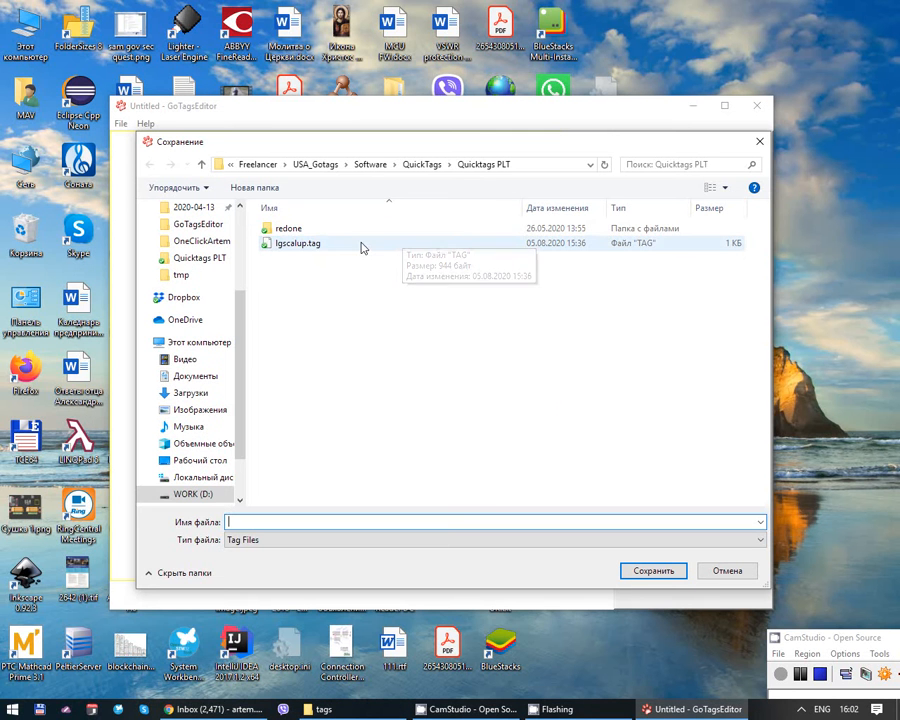
Set the save location to the Software\Editor\OneClick\tags folder.
left_click(421, 164)
left_click(417, 166)
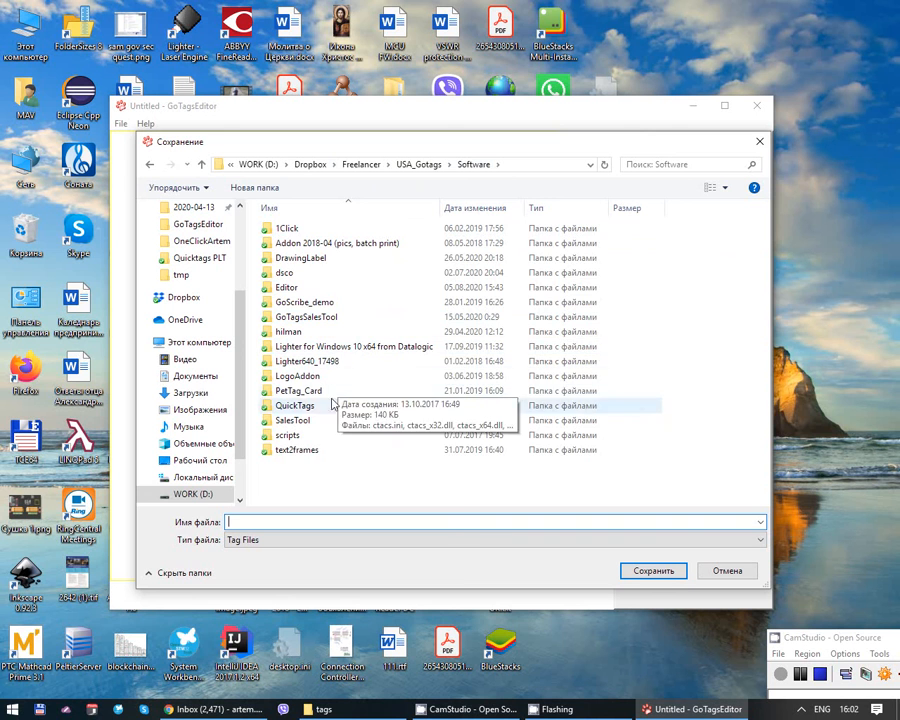
double_click(307, 287)
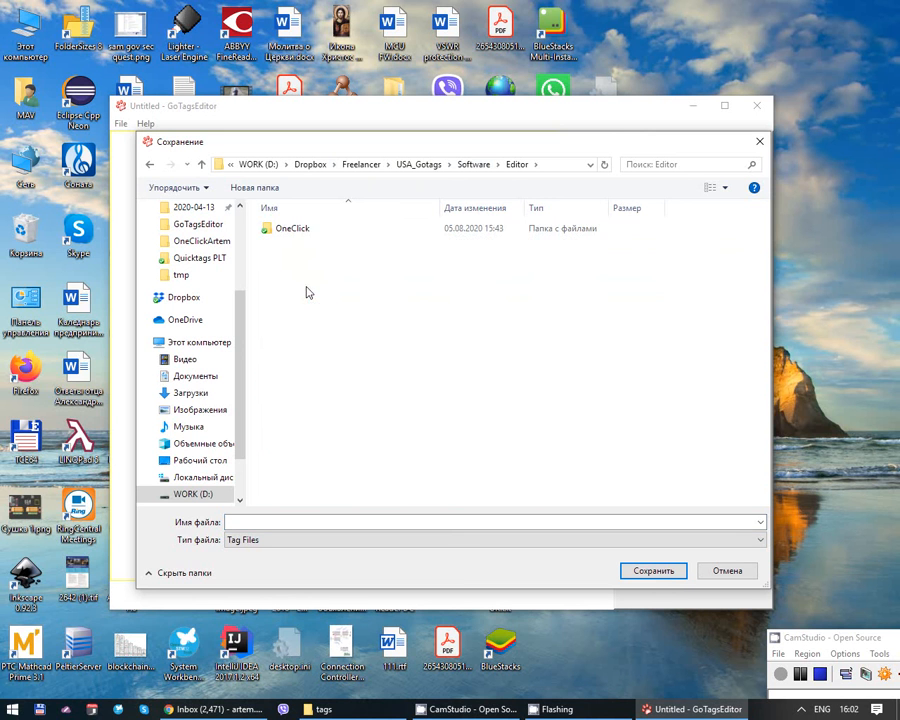
double_click(300, 229)
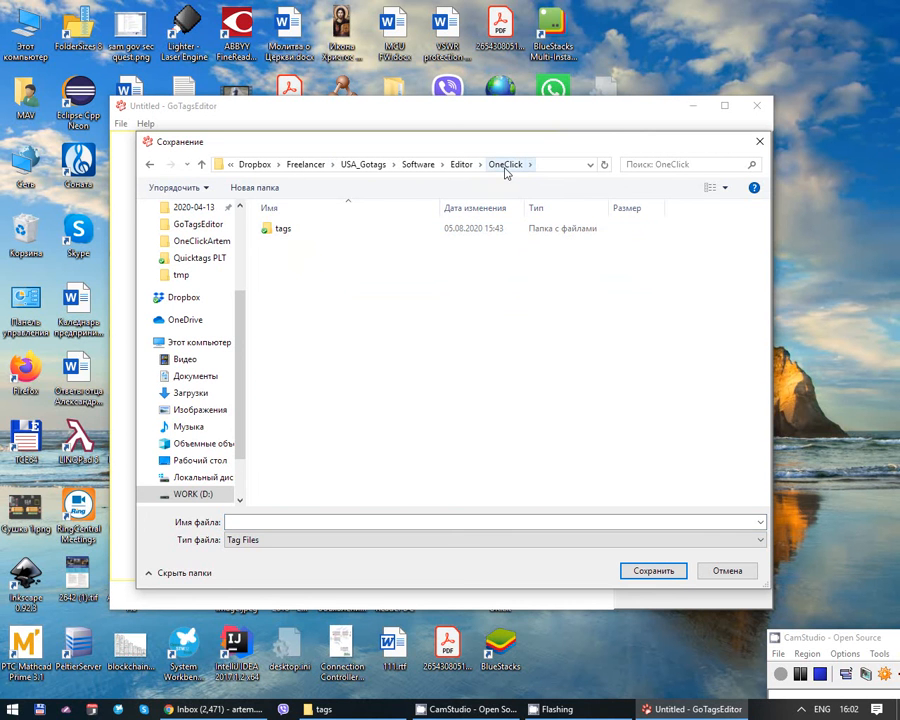
double_click(288, 230)
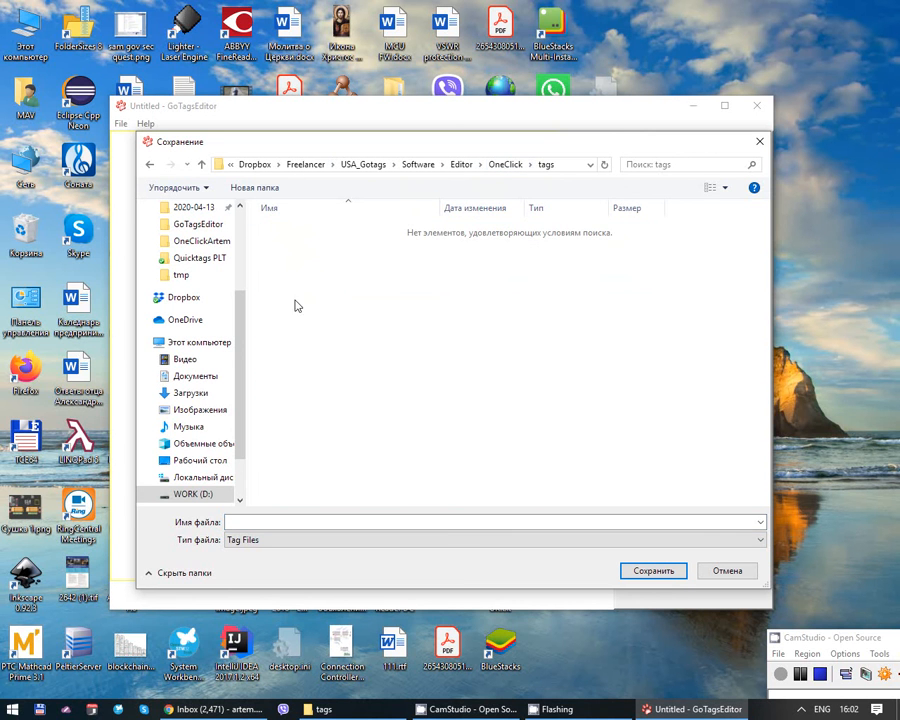
Name the tag file myscalup and save it as a Tag Files type.
left_click(251, 522)
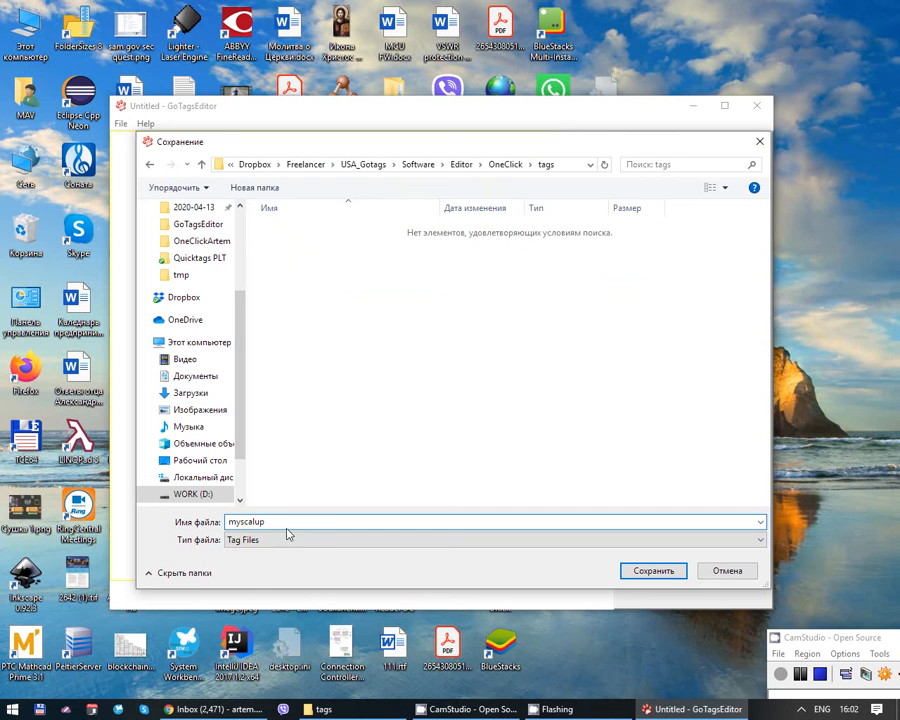
double_click(263, 524)
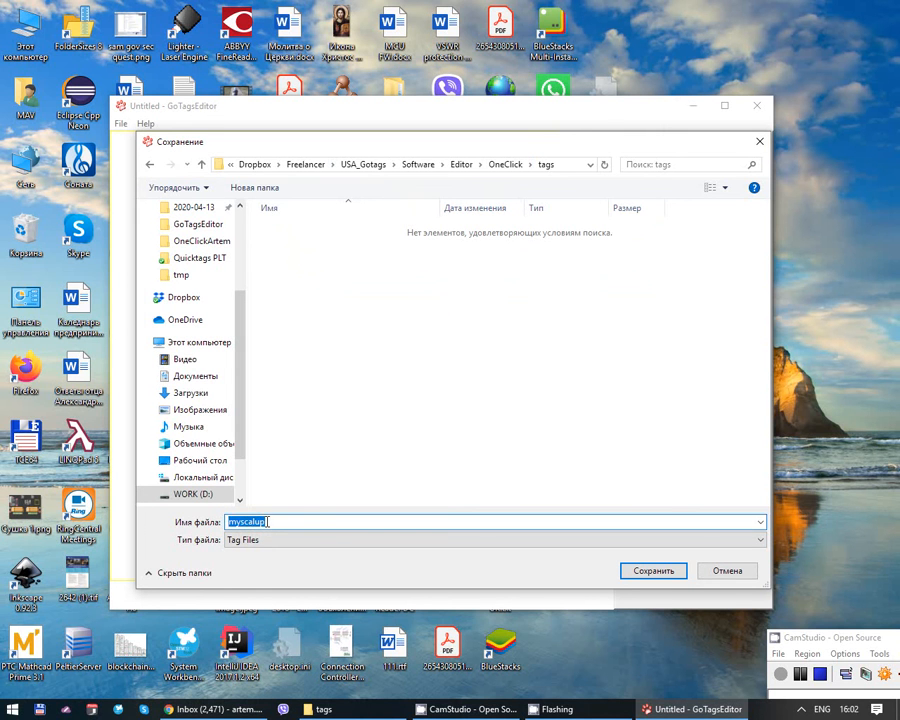
left_click(638, 575)
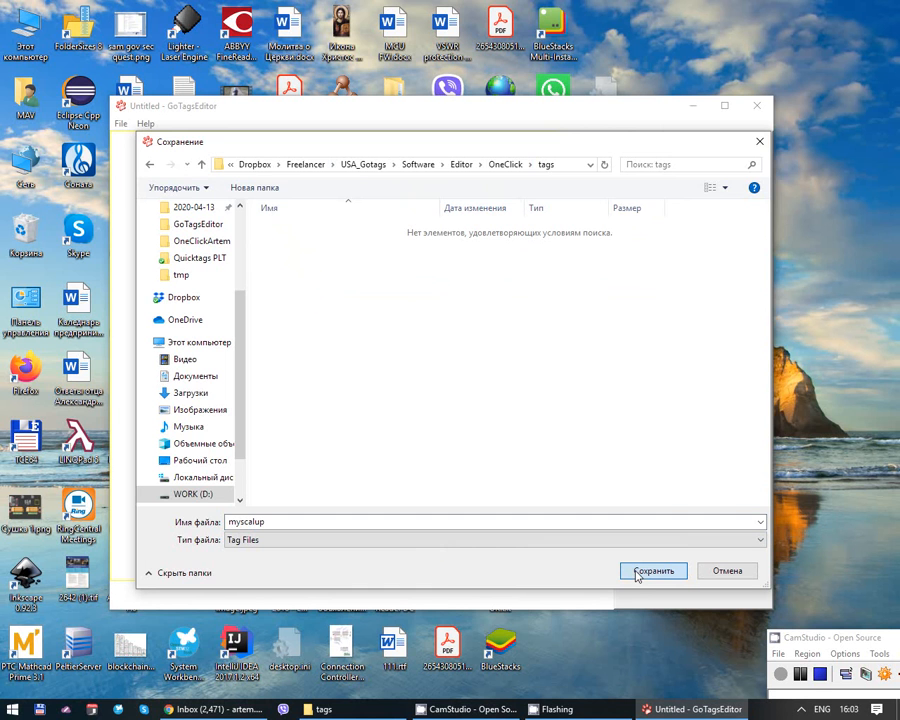
left_click(636, 575)
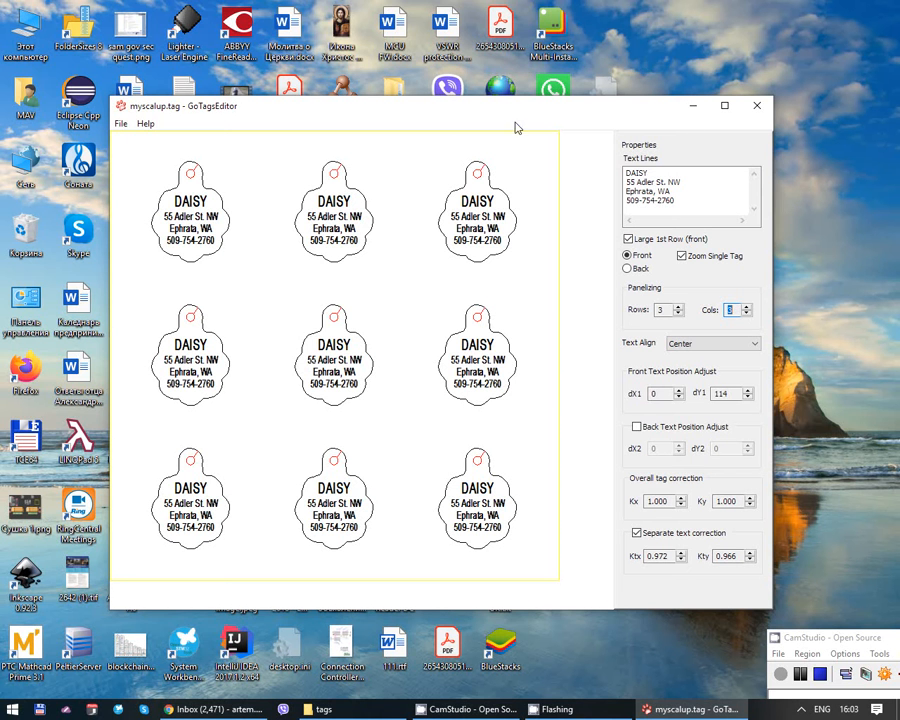
Minimize the editor, inspect the saved myscalup.tag in the tags folder in File Explorer, and return to the OneClick folder.
left_click(693, 108)
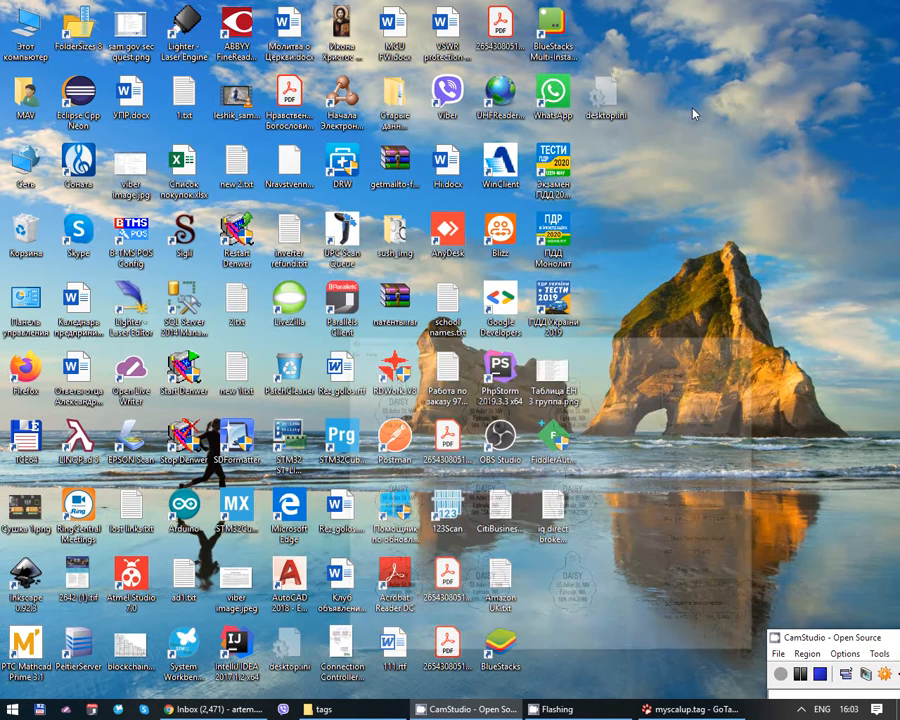
left_click(322, 709)
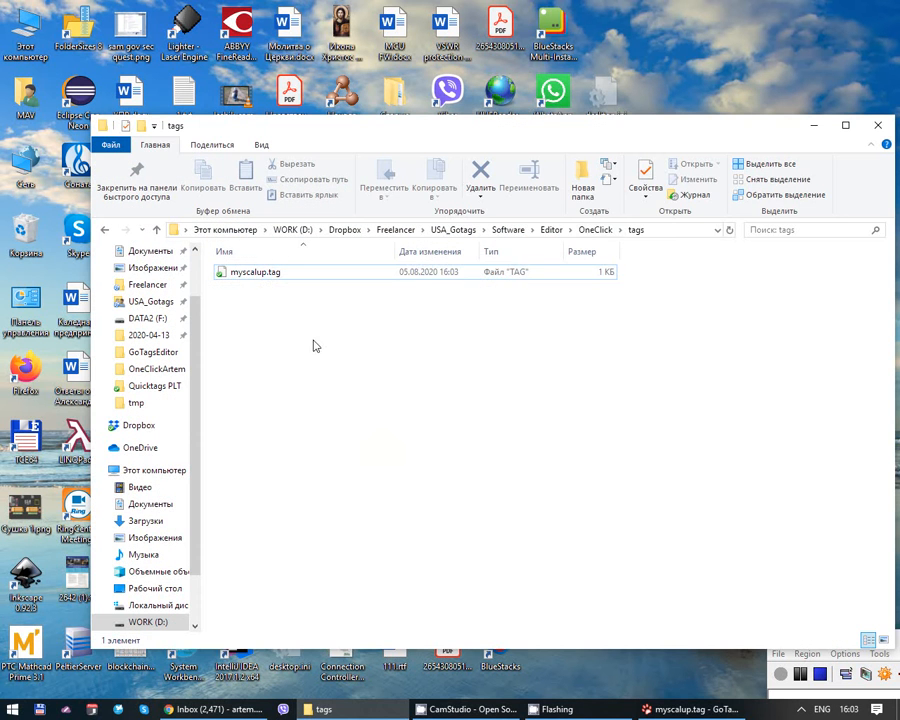
left_click(595, 230)
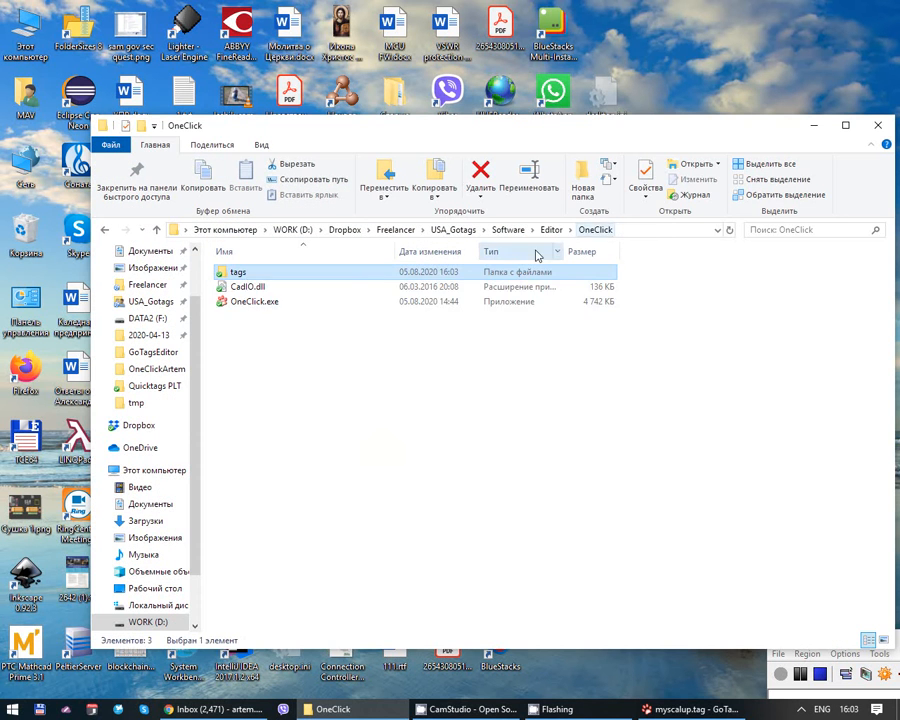
double_click(243, 280)
left_click(236, 278)
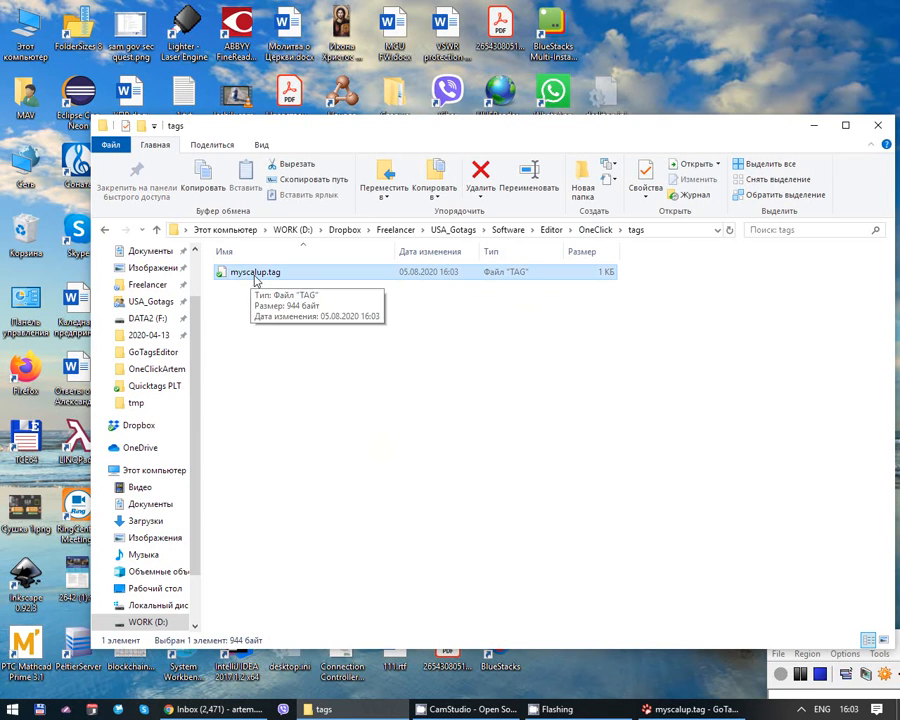
left_click(255, 280)
left_click(250, 304)
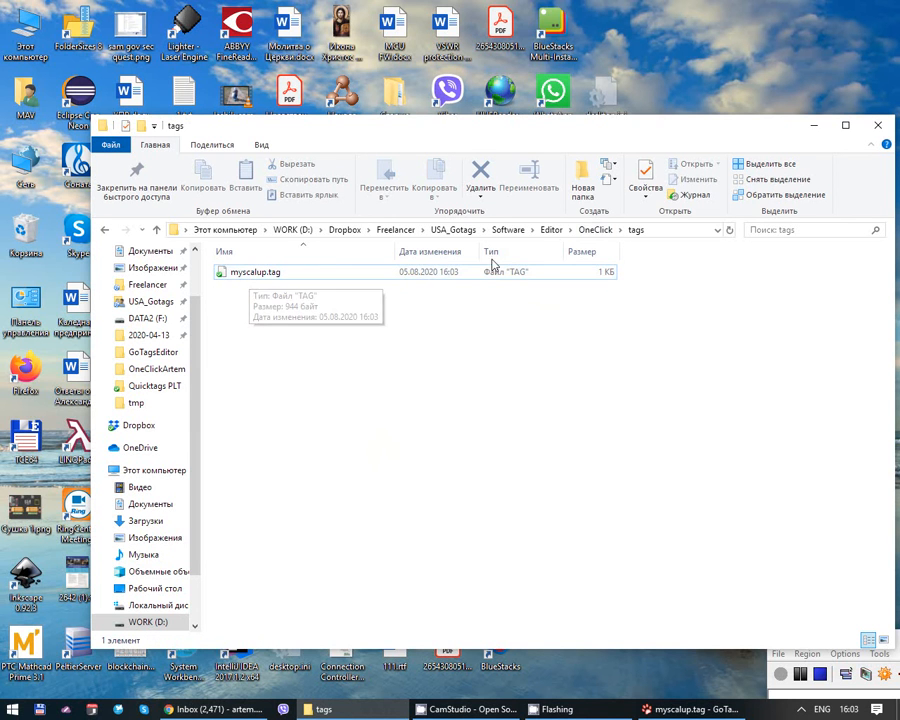
left_click(595, 234)
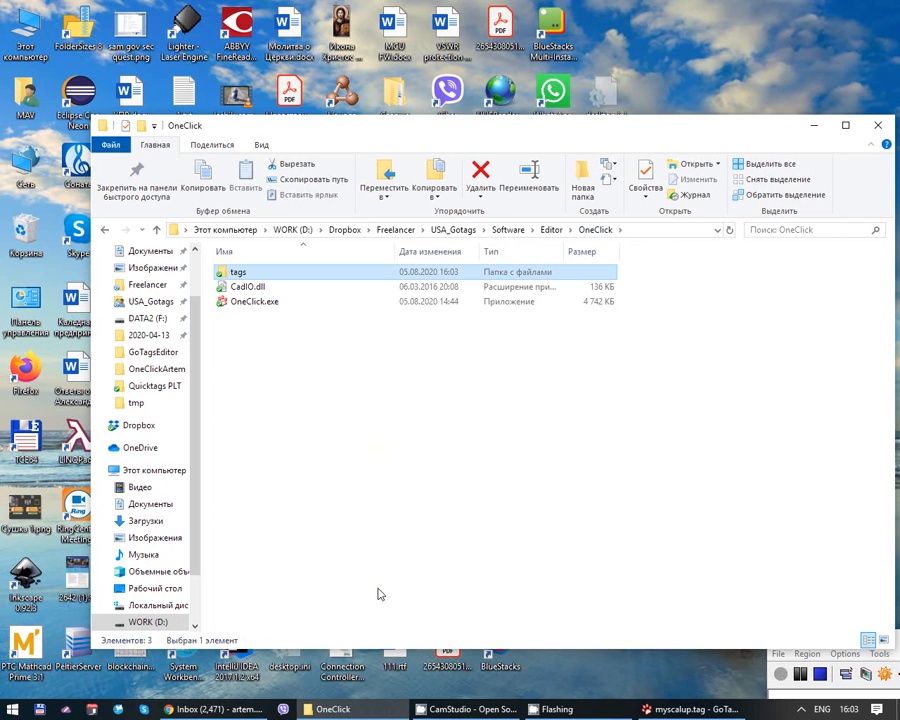
Search the USA_Gotags Software and QuickTags folders for the tag data file in a second File Explorer window.
key("super+e")
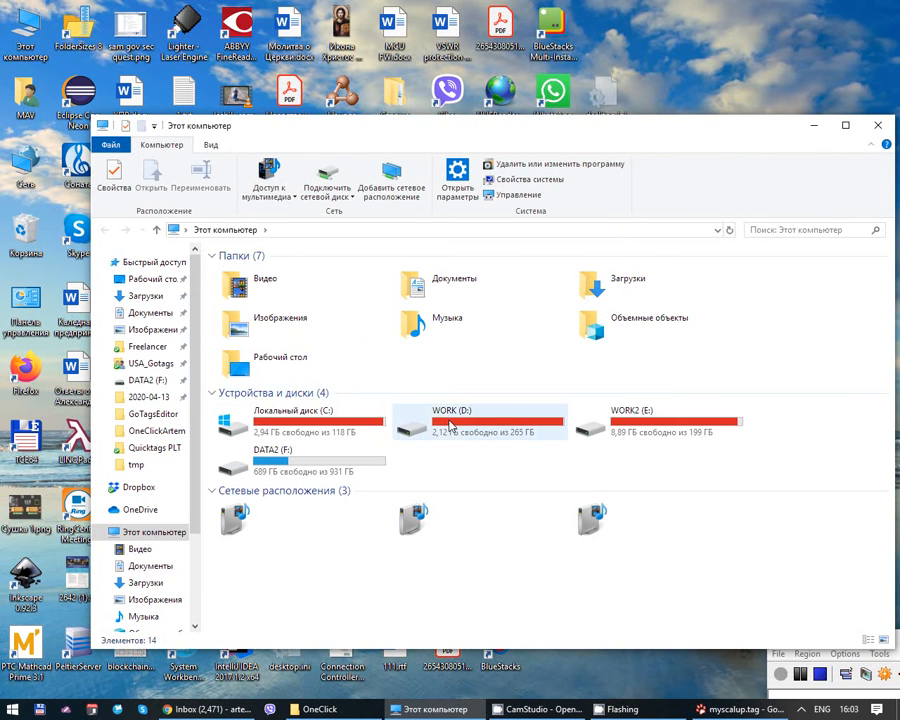
double_click(450, 425)
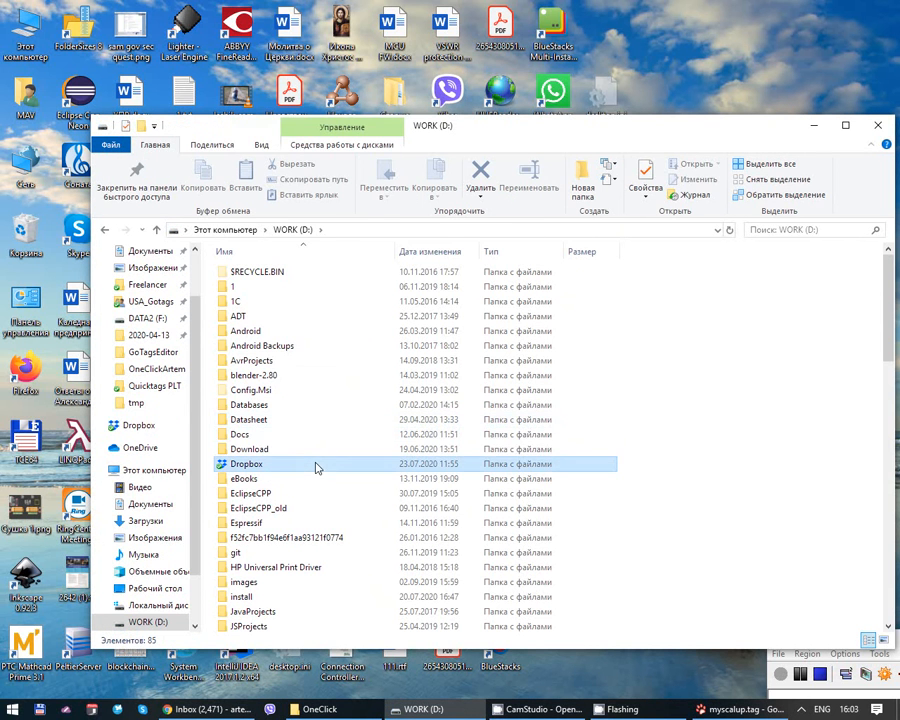
left_click(316, 464)
left_click(151, 301)
scroll(372, 463, "down", 5)
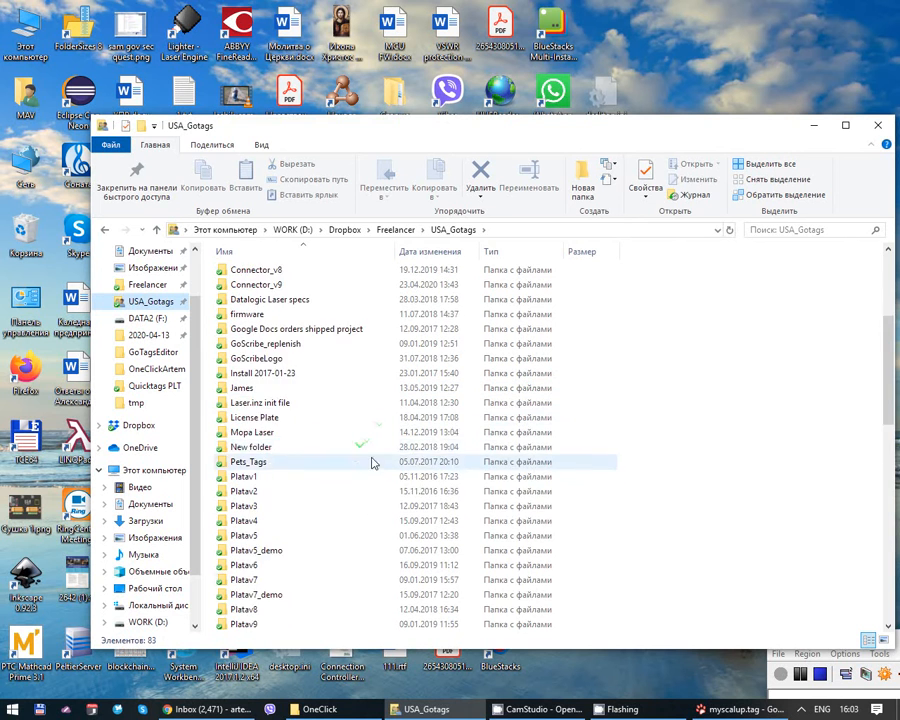
scroll(372, 463, "down", 6)
left_click(263, 432)
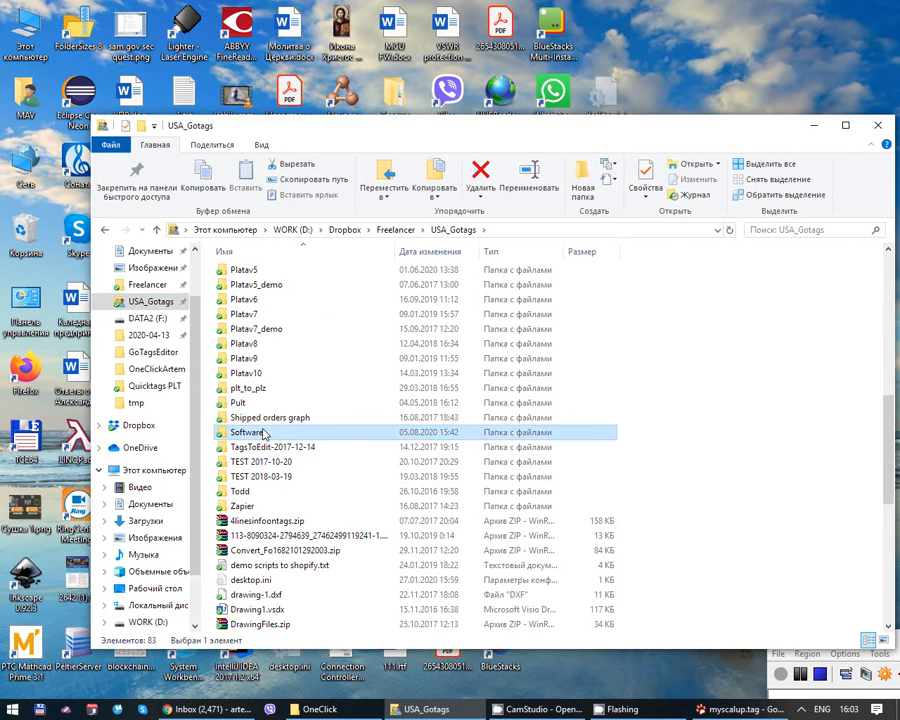
double_click(263, 432)
double_click(262, 457)
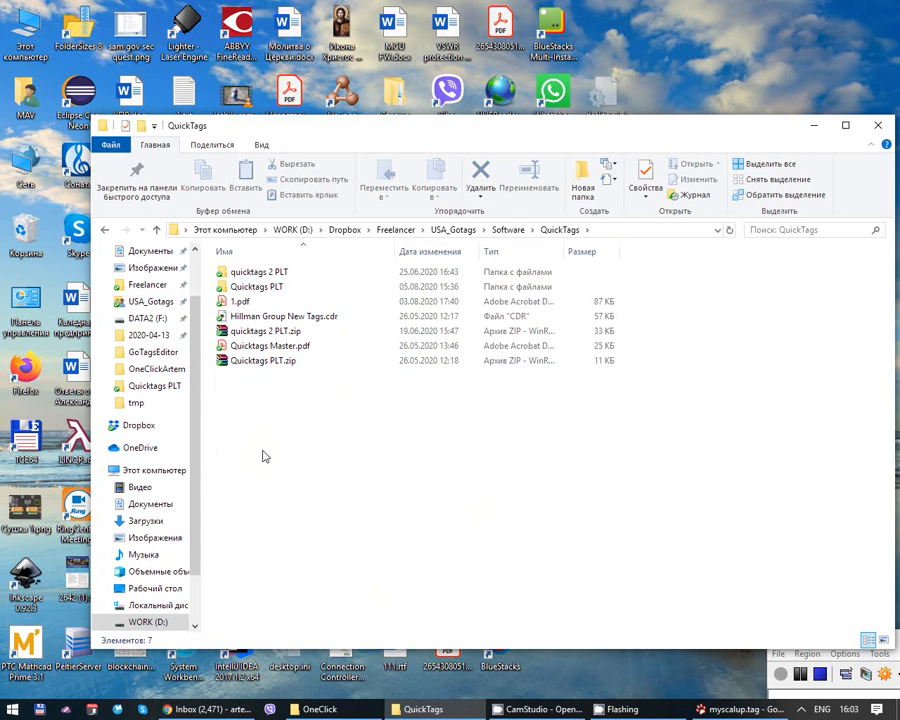
left_click(514, 230)
scroll(297, 492, "down", 6)
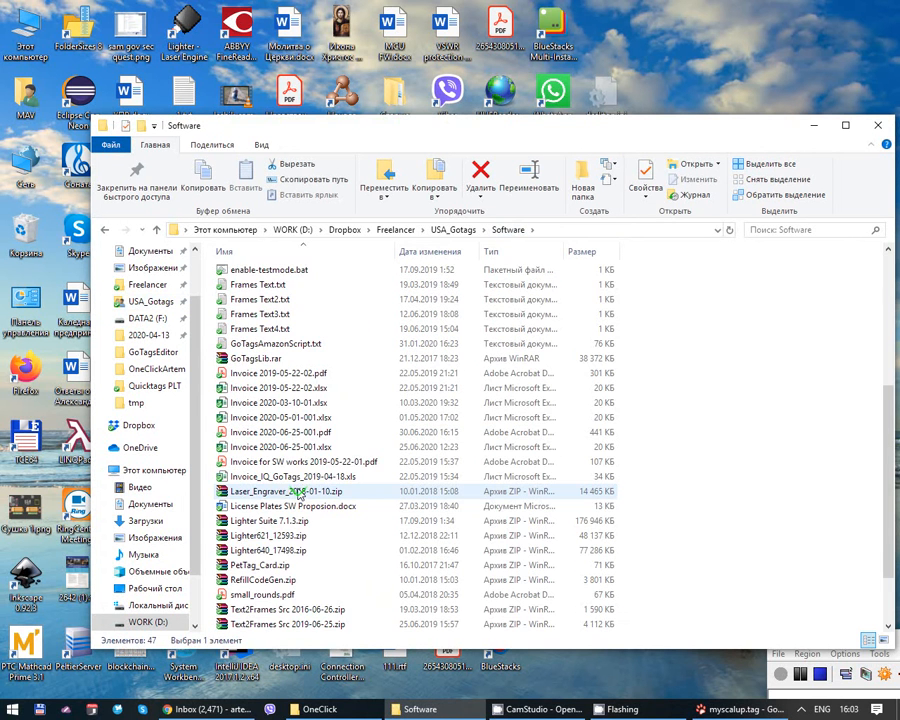
scroll(298, 494, "up", 2)
scroll(305, 460, "down", 4)
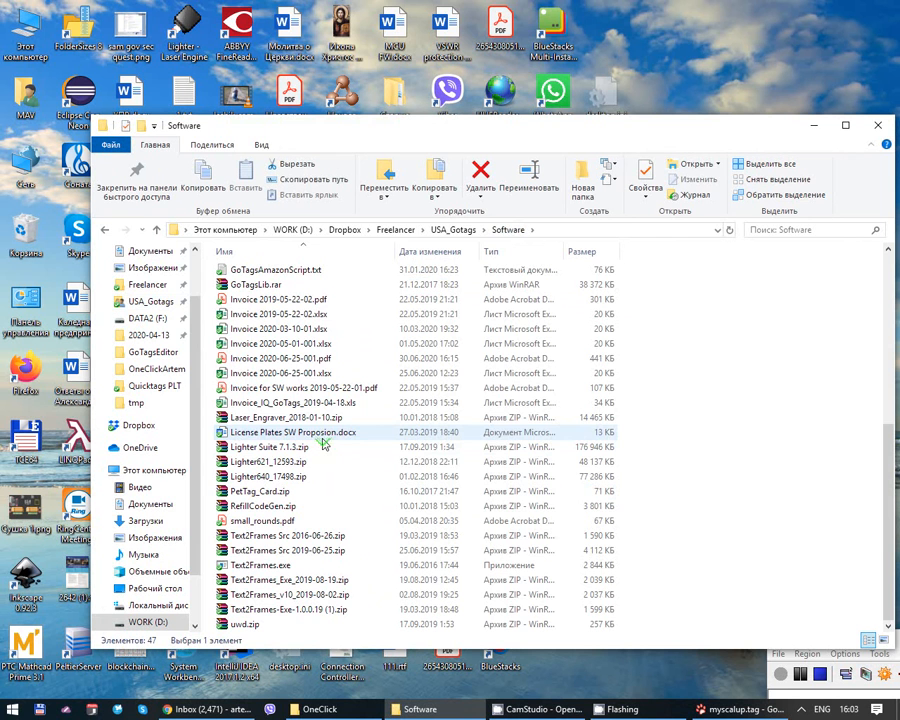
scroll(320, 448, "up", 6)
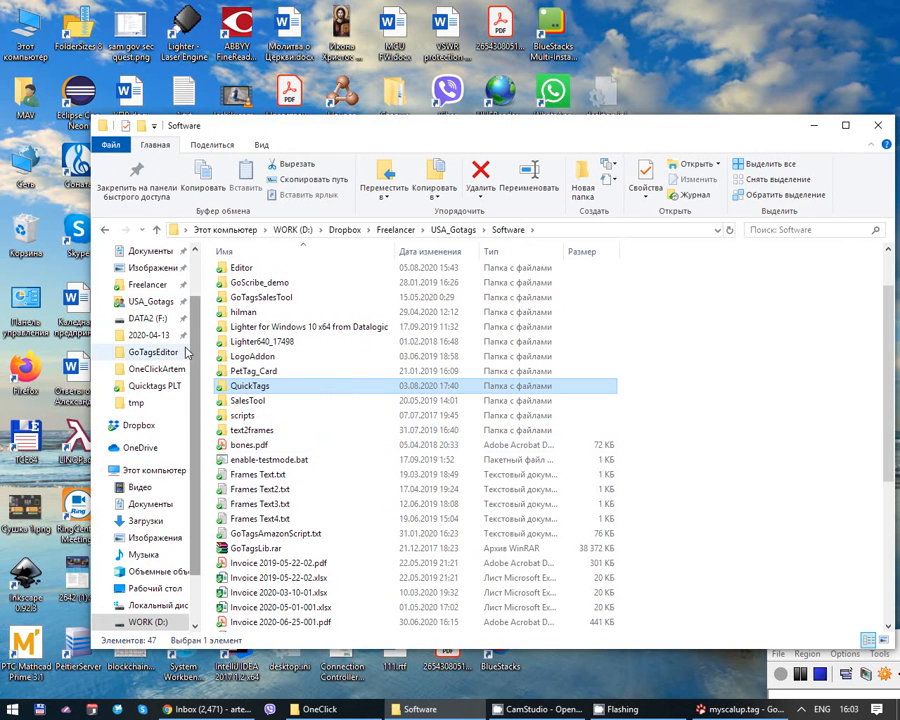
Copy fileload.tsv from the OneClickArtem project folder into the Editor\OneClick folder.
left_click(158, 369)
scroll(290, 400, "down", 5)
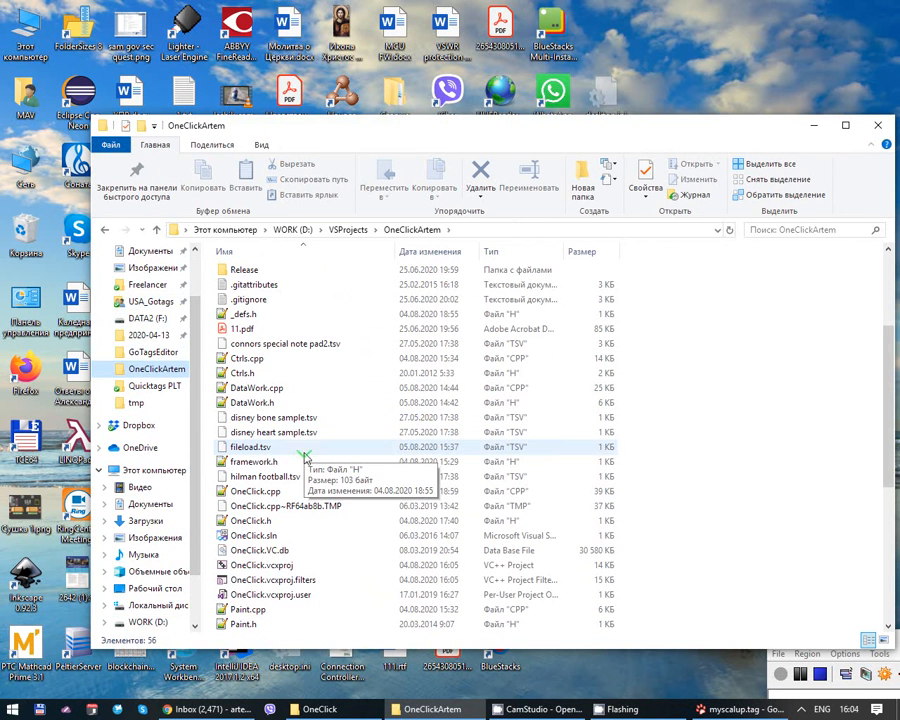
left_click(300, 450)
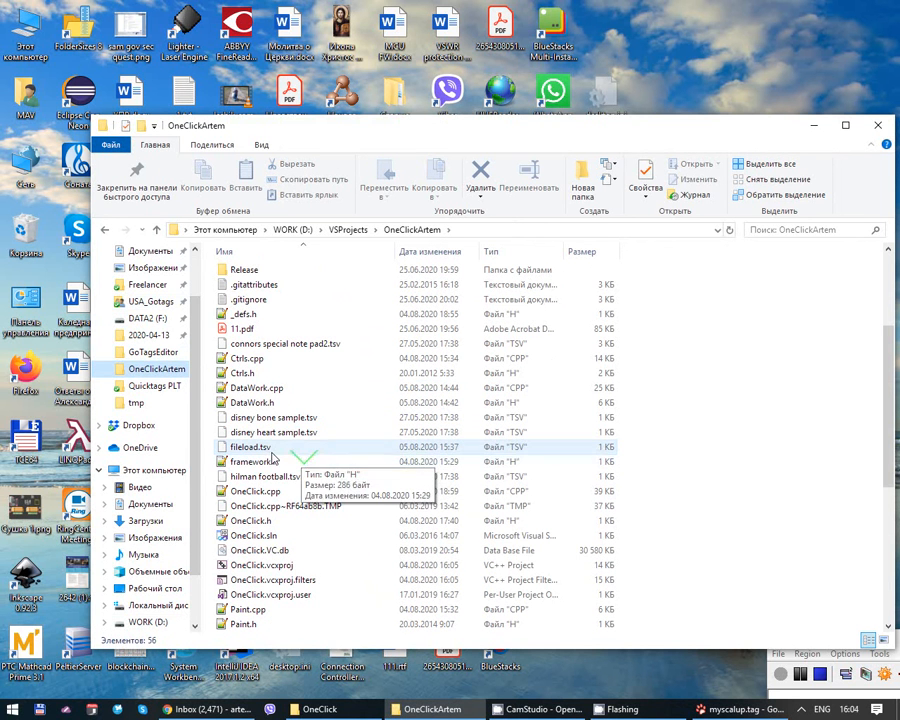
left_click(815, 128)
key("ctrl+v")
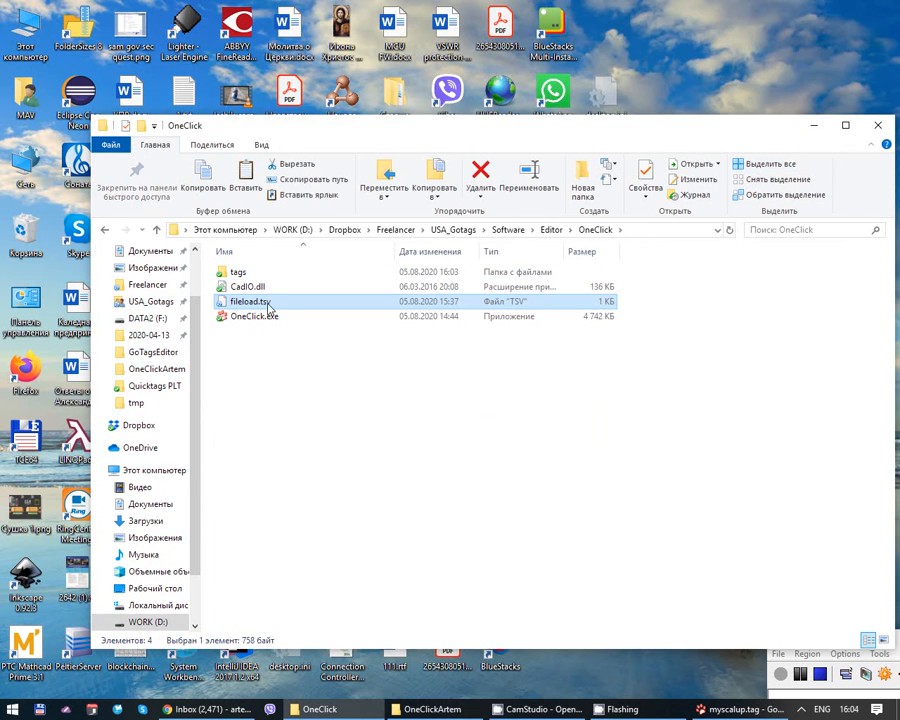
Open the copied fileload.tsv from the OneClick folder in Notepad++.
right_click(269, 307)
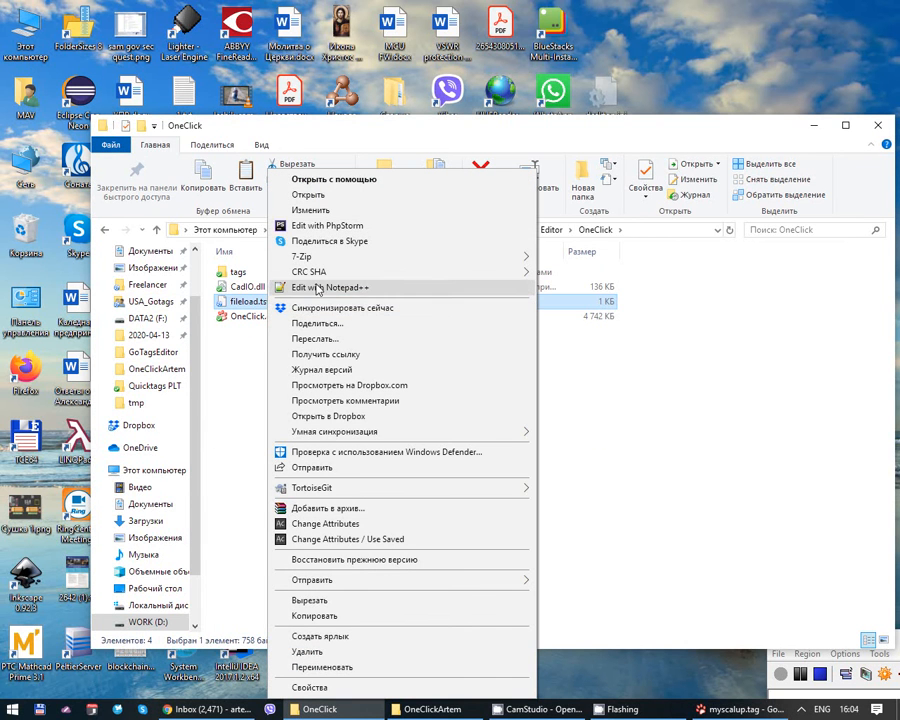
left_click(318, 288)
left_click(161, 226)
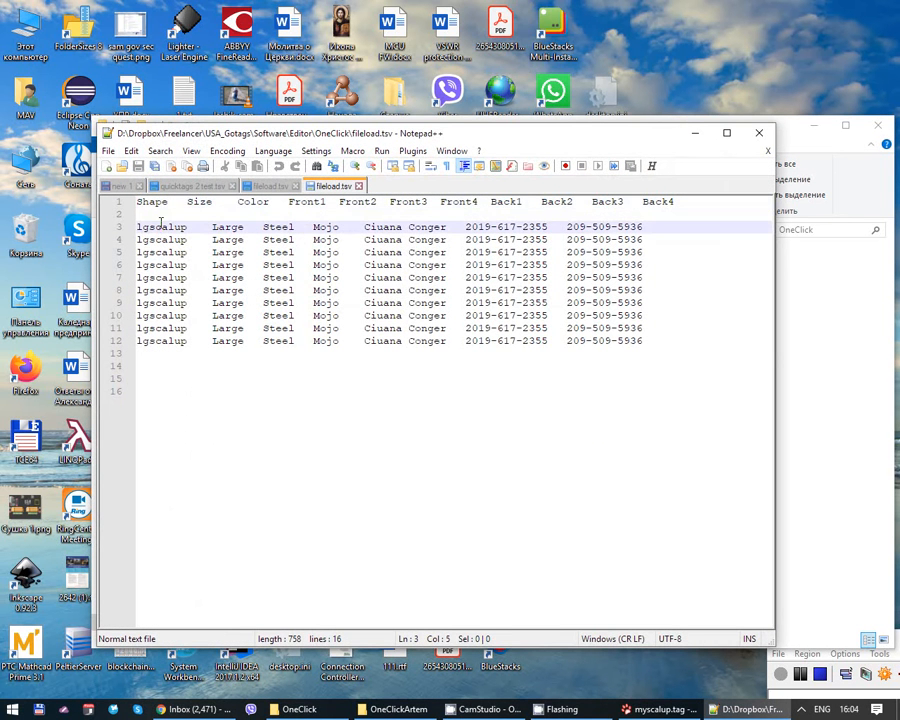
left_click(160, 215)
Delete every row below the first lgscalup record in fileload.tsv, and move the Notepad++ window aside.
left_click_drag(138, 239, 675, 442)
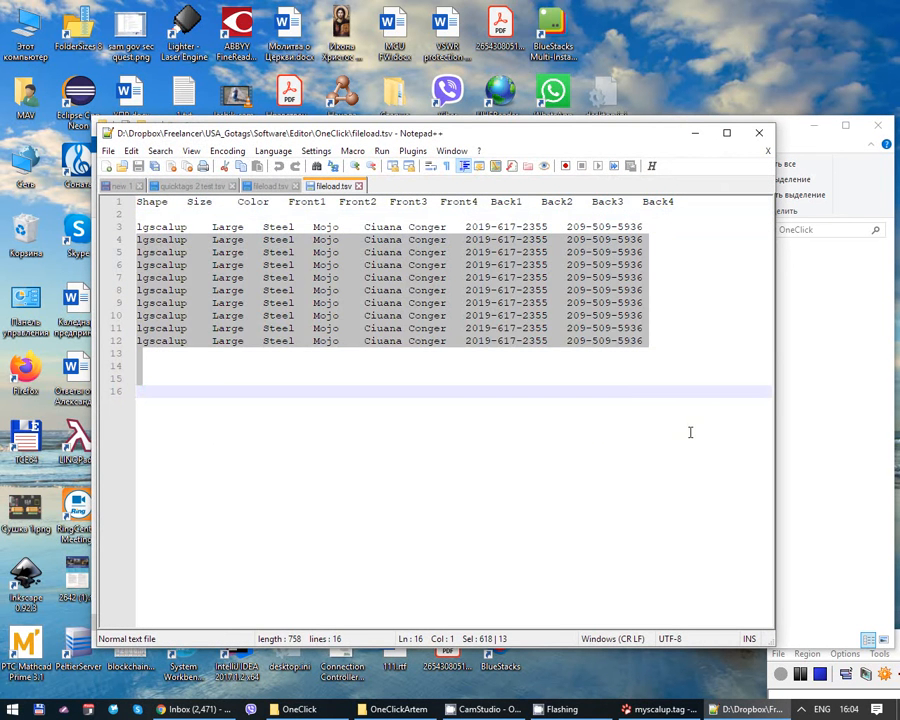
key("Delete")
left_click_drag(374, 132, 490, 214)
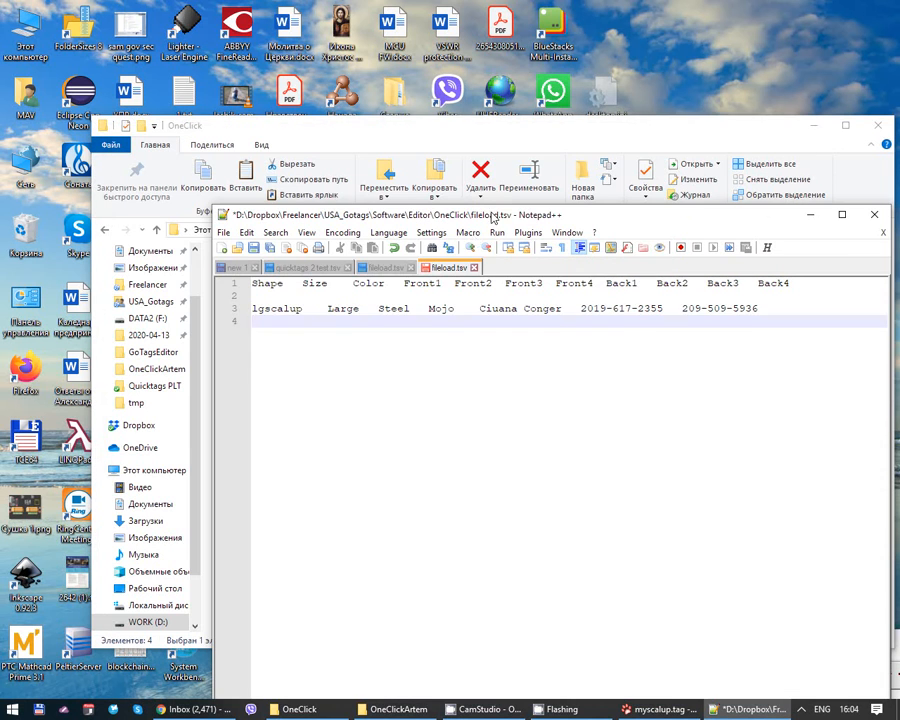
Open the tags folder inside the OneClick folder to check the saved tag's file name against the record's shape name.
double_click(285, 310)
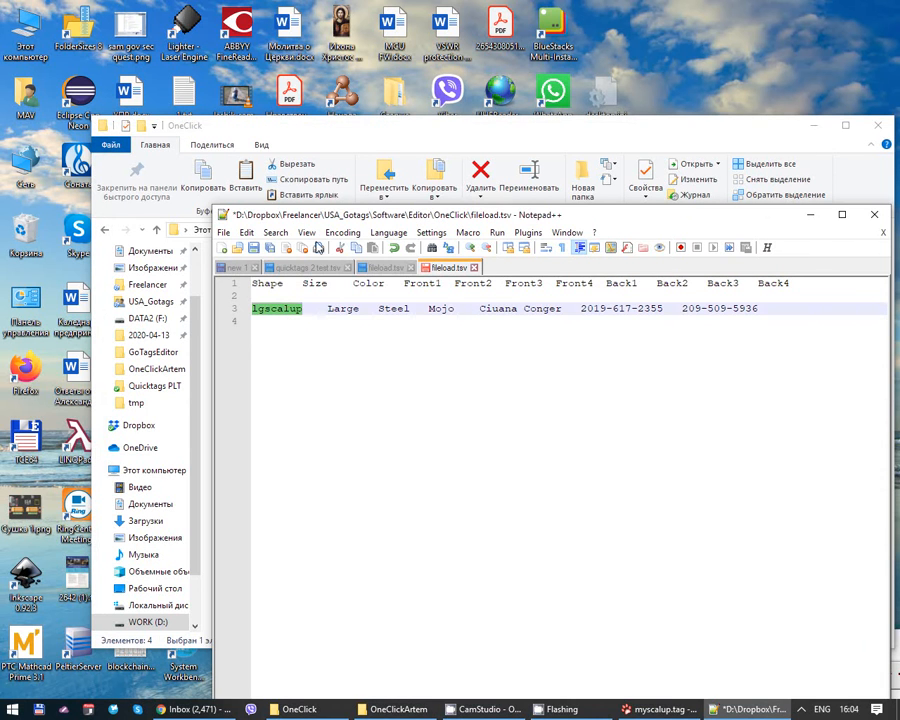
left_click_drag(318, 214, 299, 331)
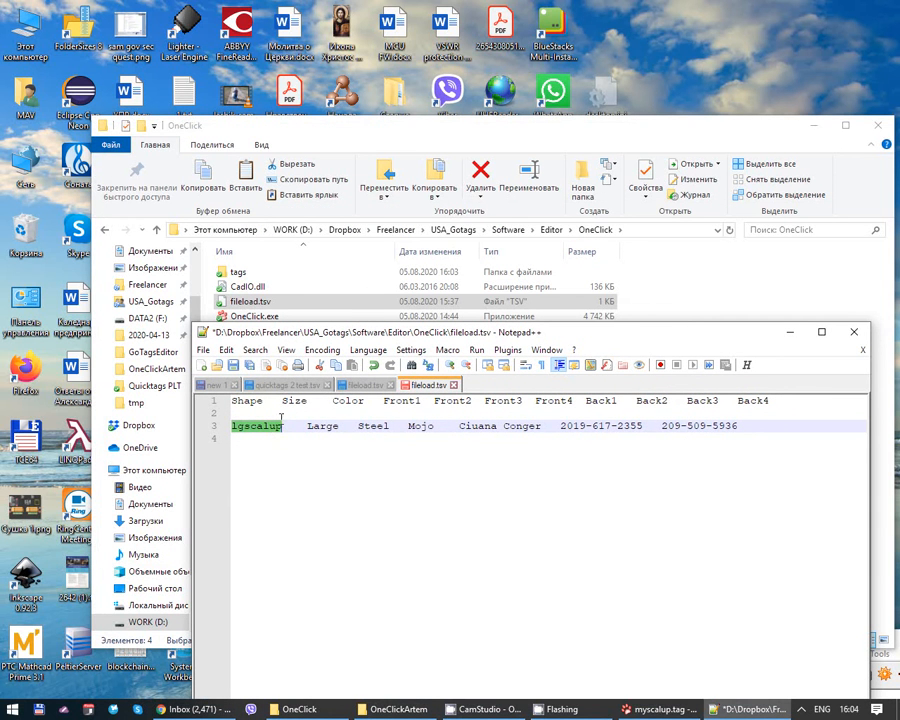
double_click(246, 274)
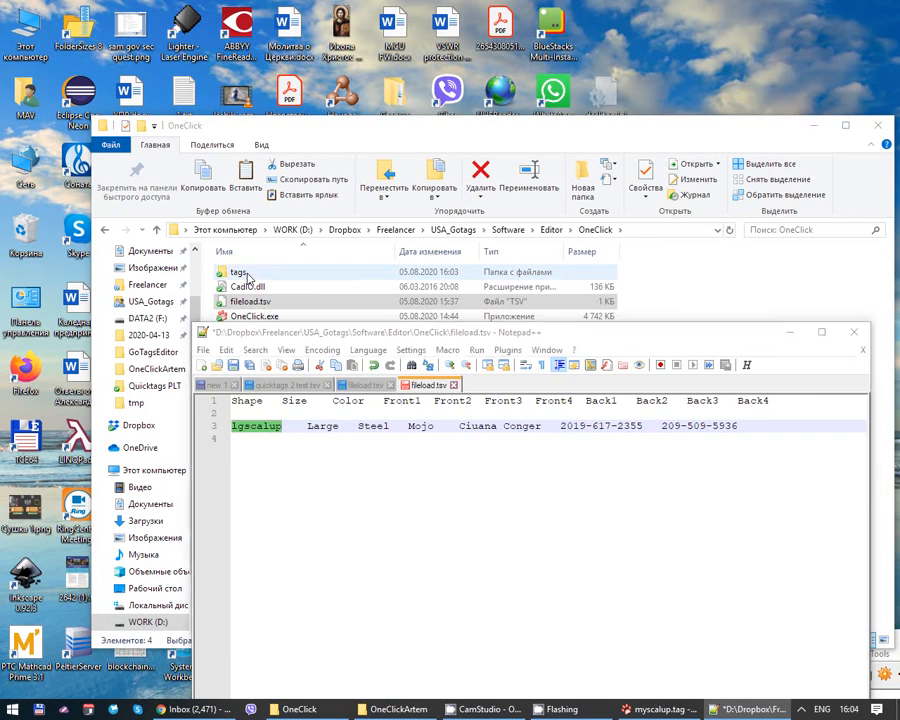
left_click(253, 278)
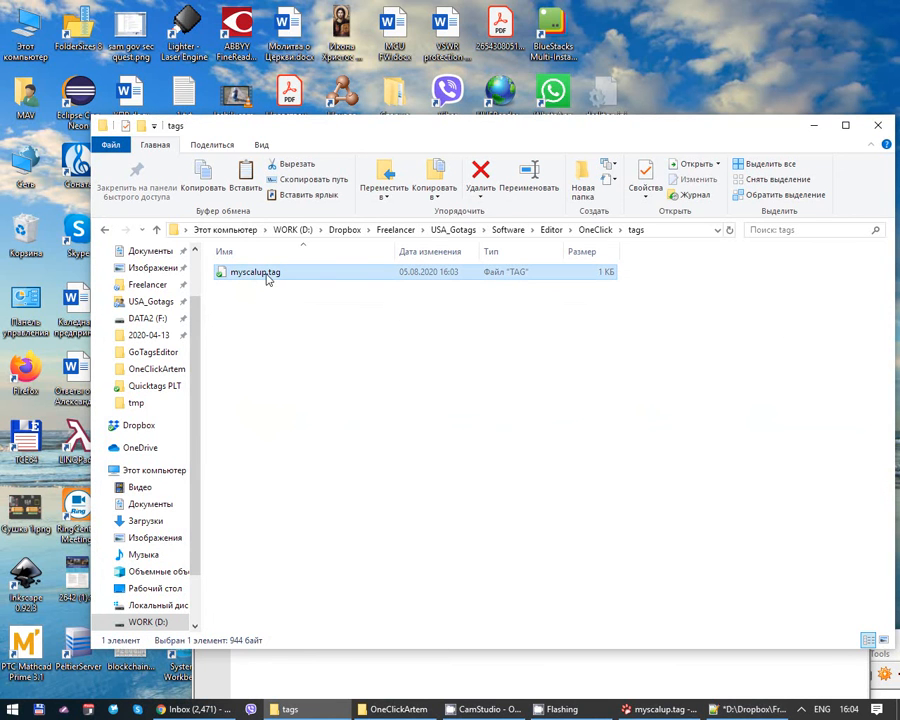
Replace the Shape value of the record in fileload.tsv with myscalup.
left_click(298, 668)
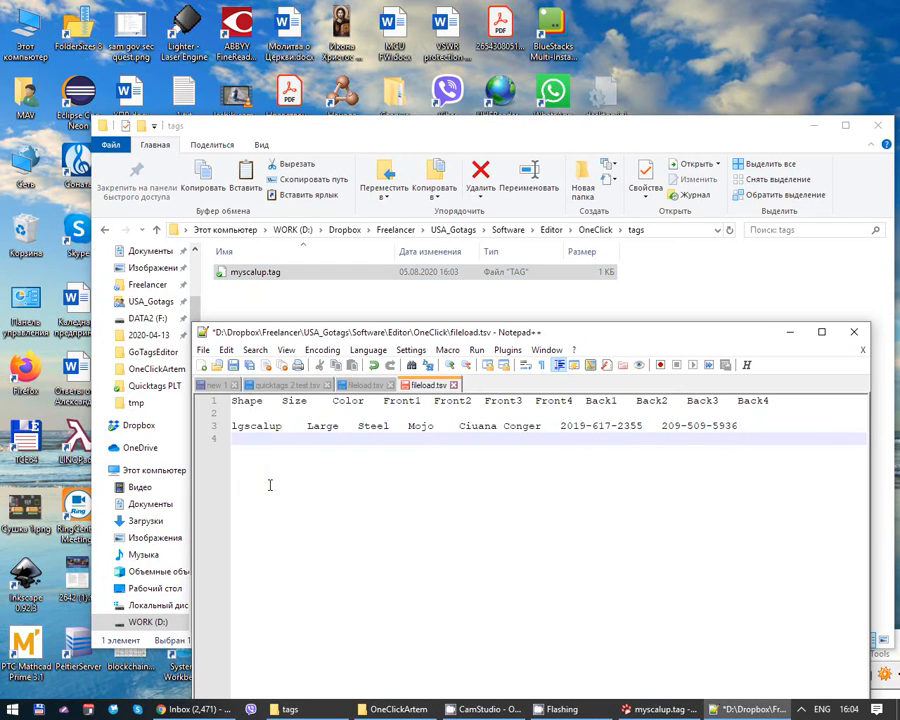
double_click(255, 426)
type("my")
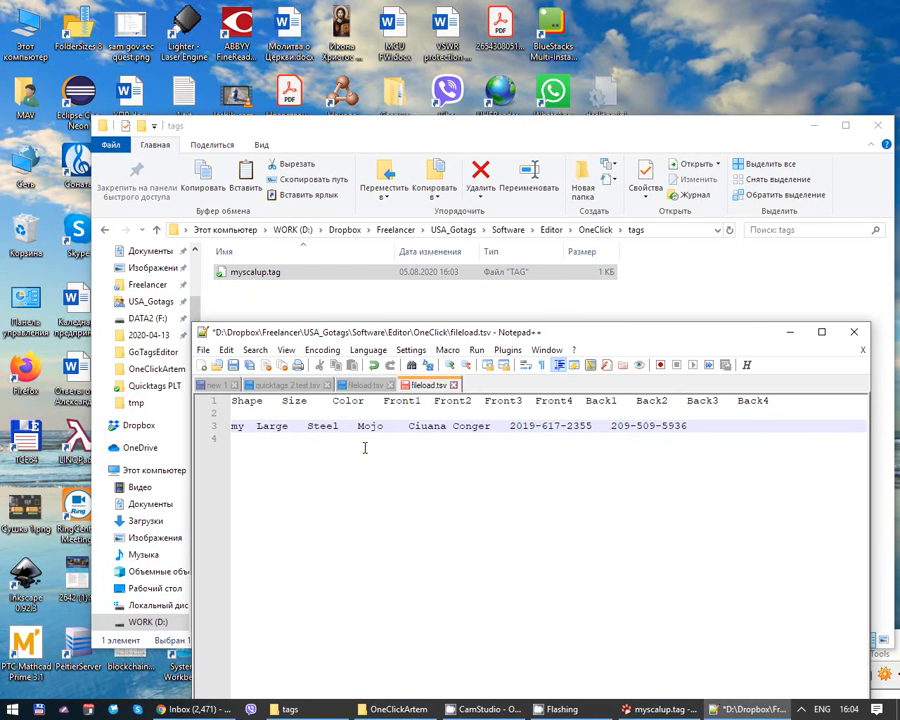
type("scalup")
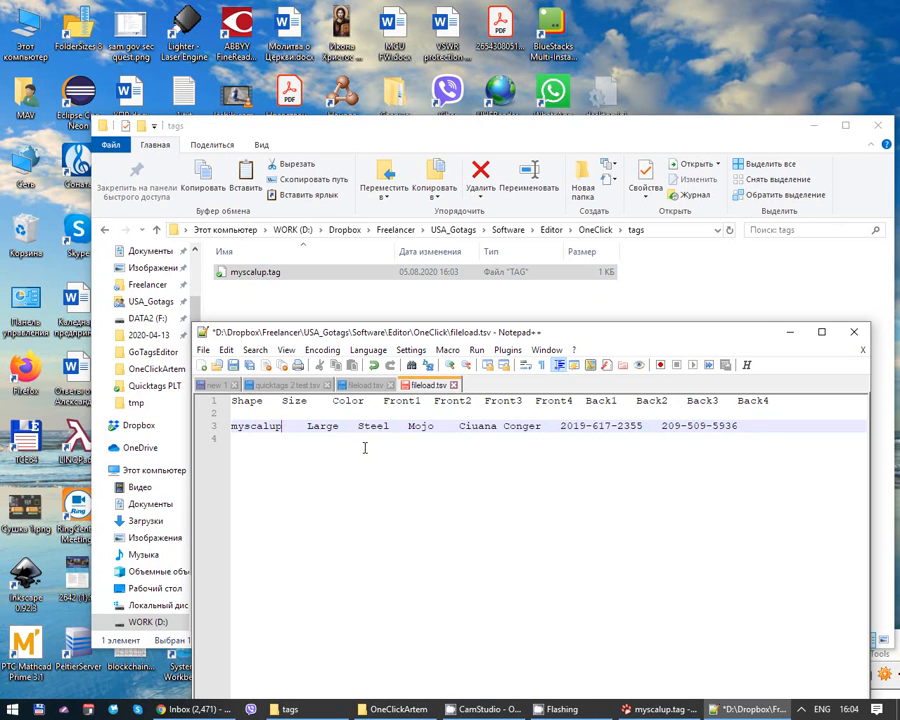
Examine the Size and Shape values of the myscalup record in fileload.tsv.
left_click_drag(284, 427, 298, 429)
left_click(324, 428)
double_click(324, 428)
left_click(324, 428)
double_click(324, 428)
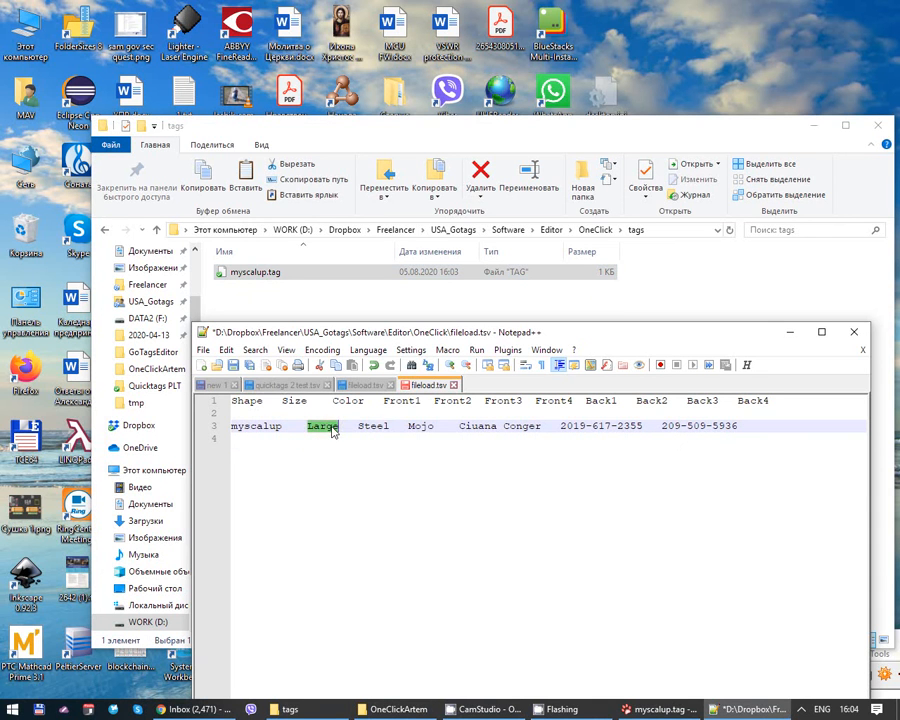
left_click(325, 428)
double_click(324, 430)
left_click(336, 431)
double_click(337, 431)
left_click(324, 430)
double_click(324, 430)
left_click(275, 428)
double_click(276, 428)
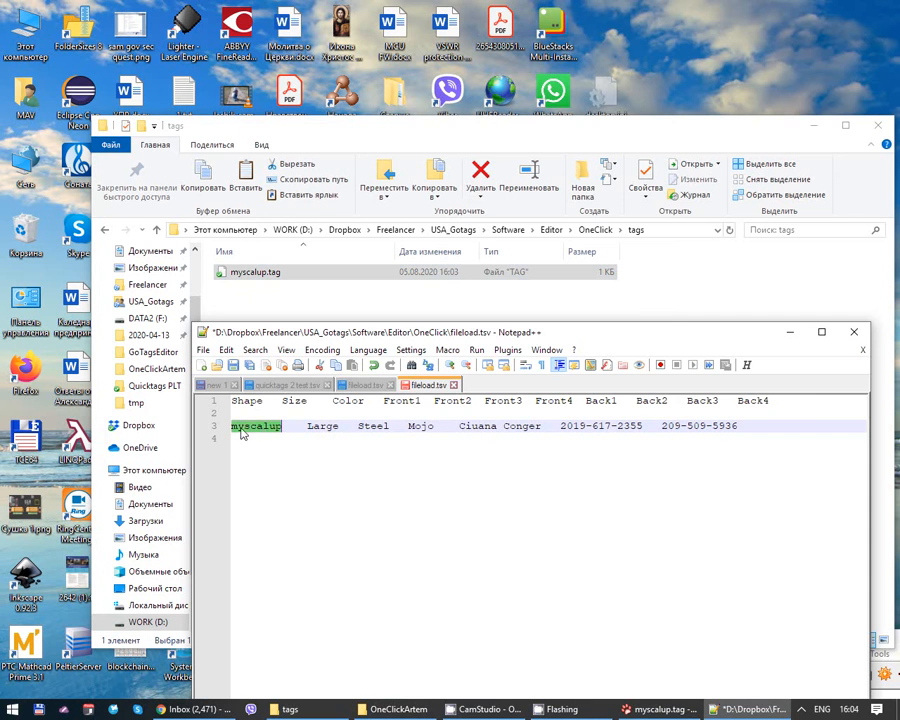
Save fileload.tsv, compare its shape name with the tag file in the tags folder, and close Notepad++.
left_click_drag(374, 332, 360, 266)
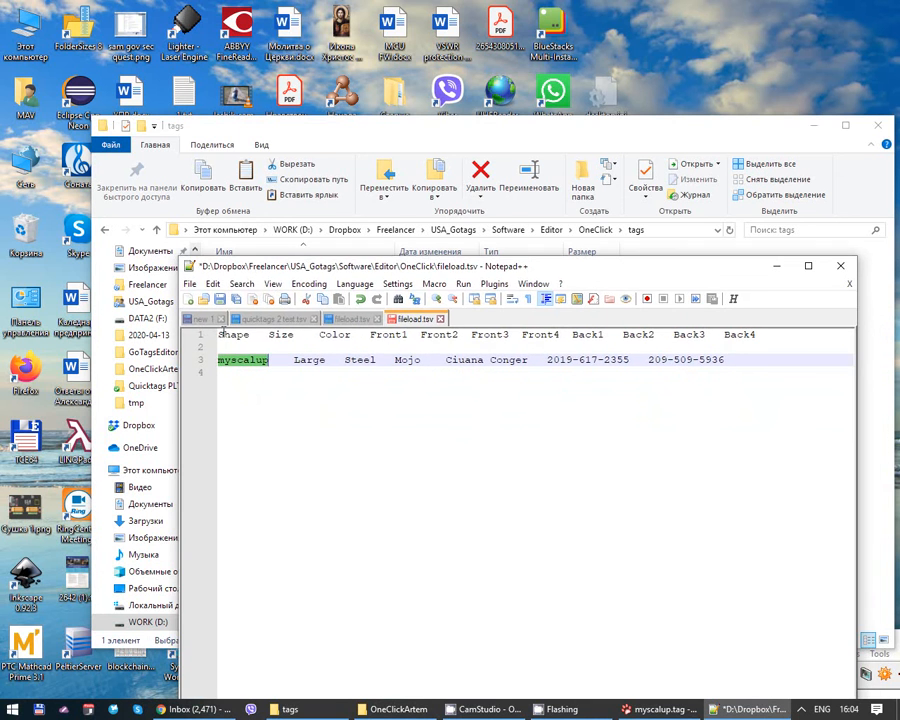
left_click_drag(261, 267, 384, 310)
key("ctrl+s")
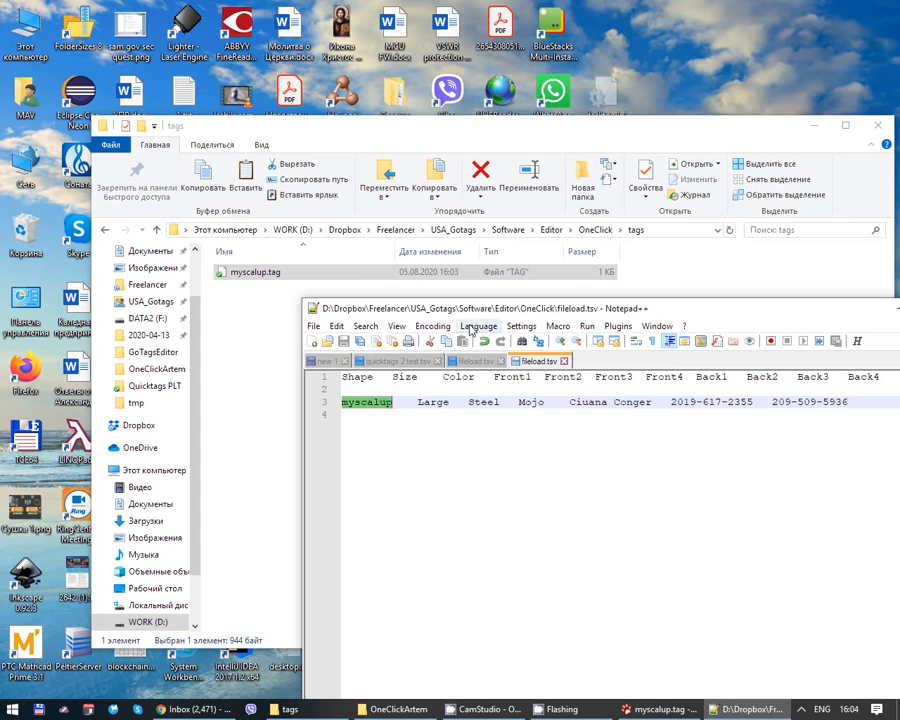
left_click_drag(428, 314, 349, 258)
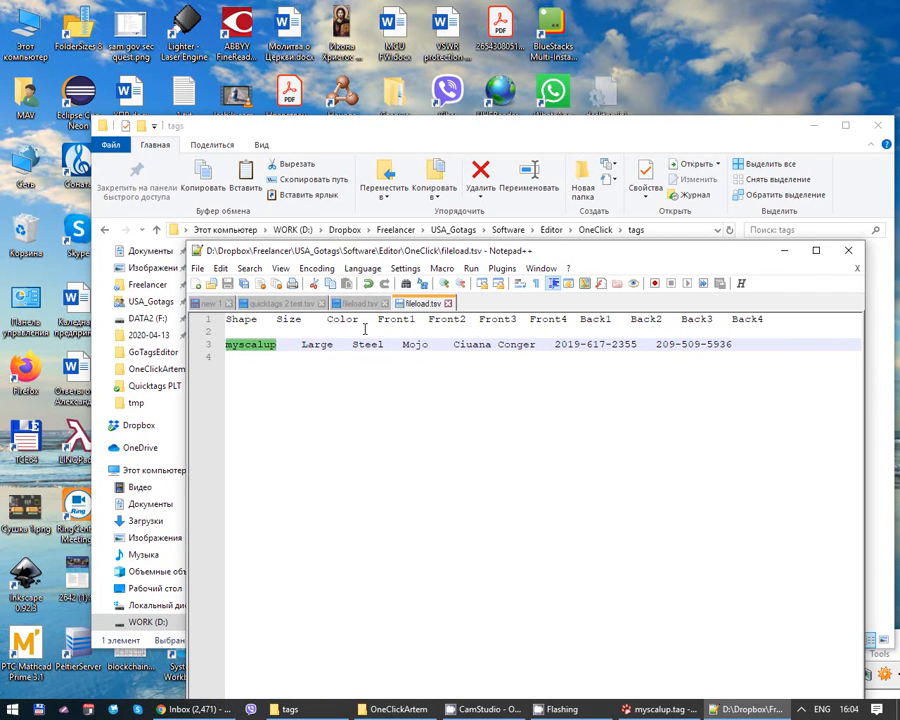
left_click_drag(297, 255, 452, 342)
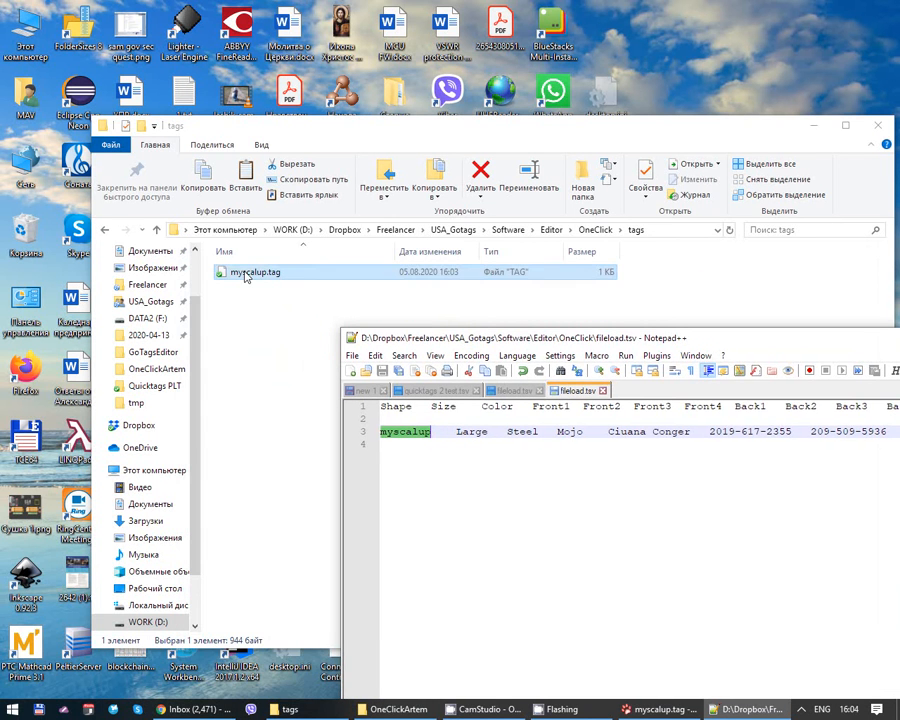
left_click_drag(391, 349, 271, 322)
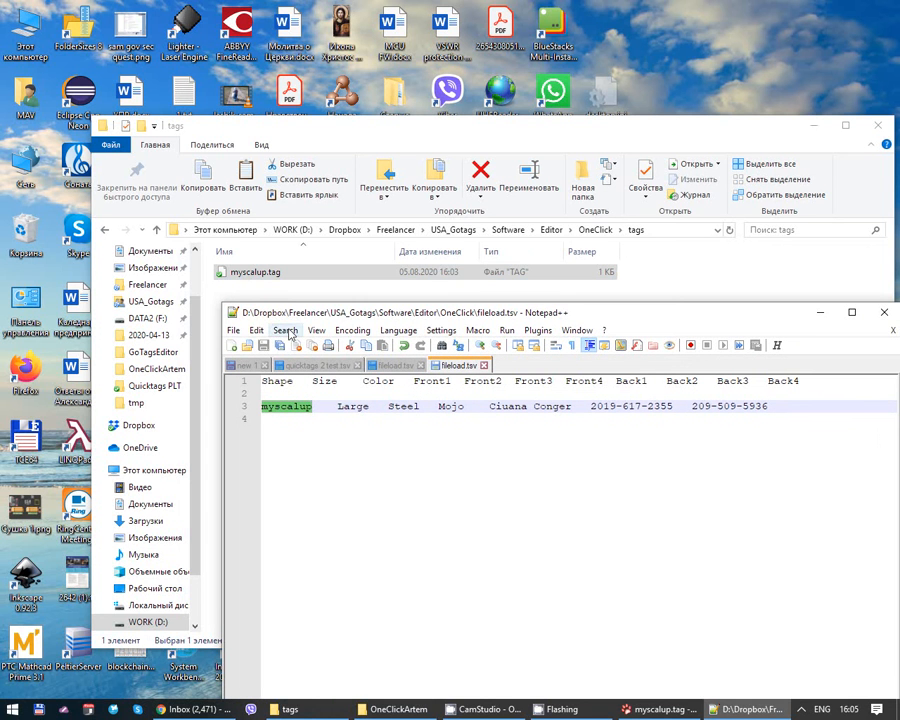
left_click(232, 313)
left_click(262, 410)
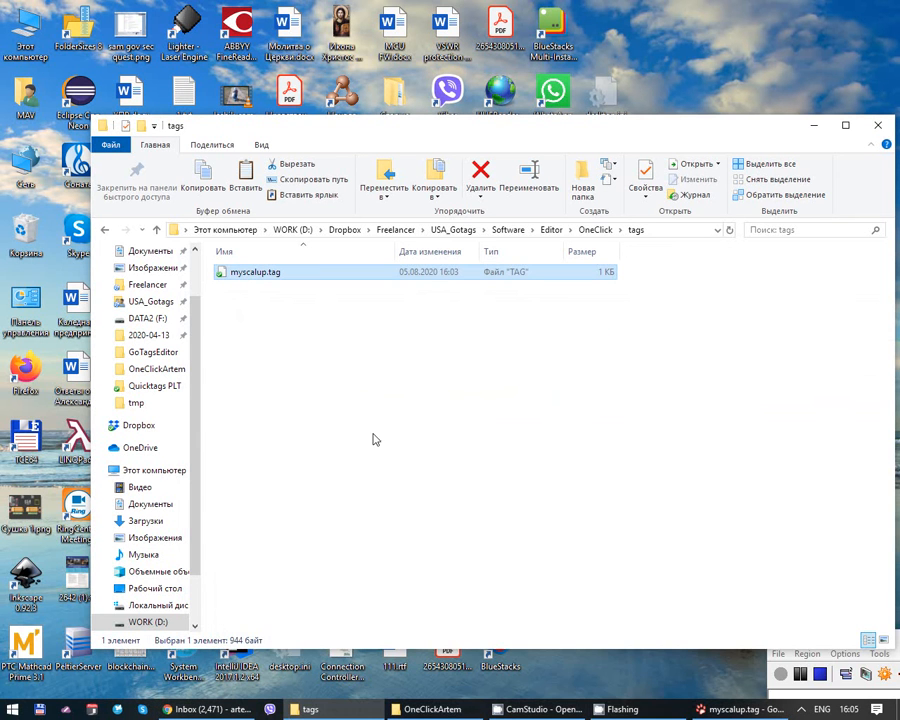
Return to the Editor\OneClick folder in File Explorer and launch OneClick.exe.
left_click(432, 709)
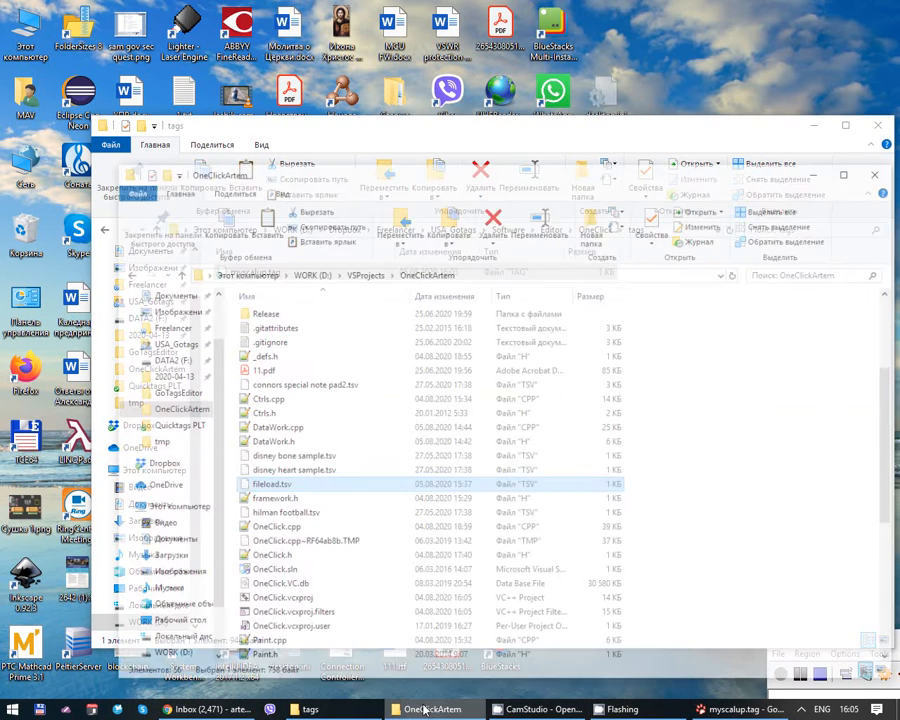
left_click(432, 706)
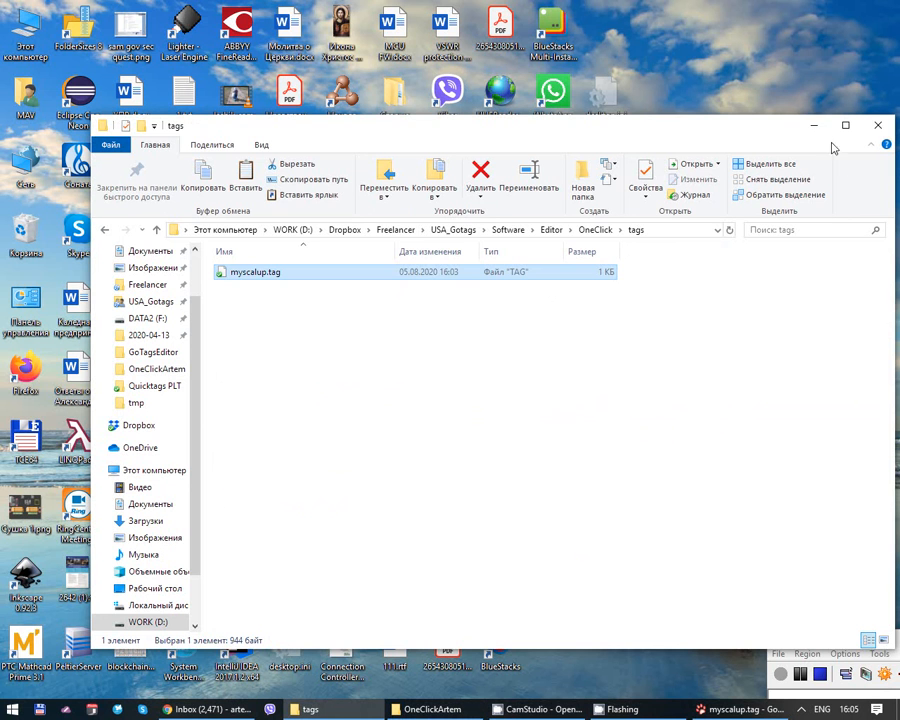
left_click(593, 230)
left_click(307, 317)
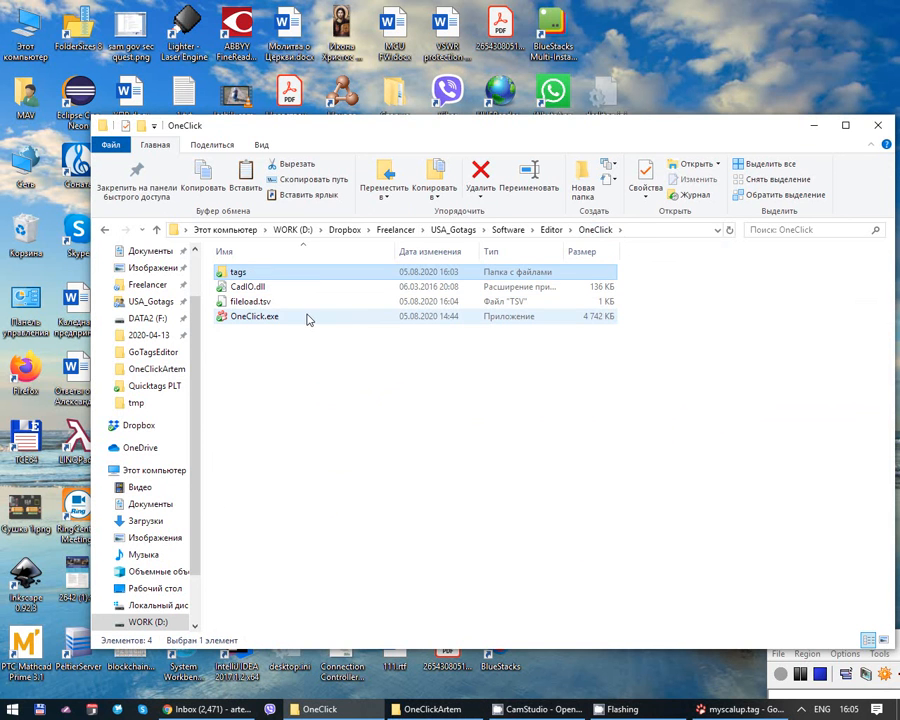
double_click(307, 317)
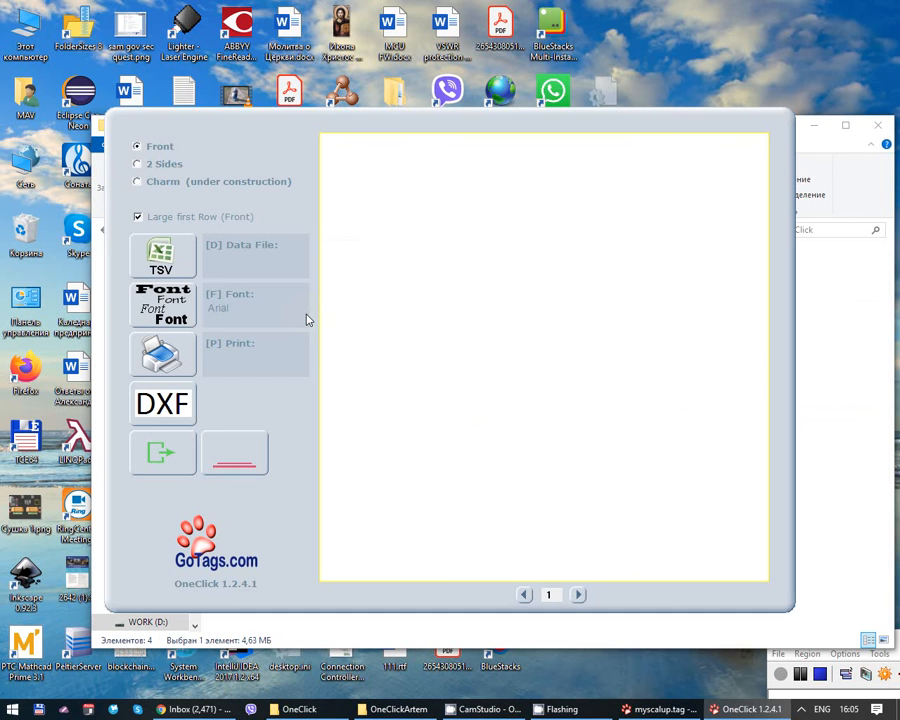
Load fileload.tsv from D:\Dropbox\Freelancer\USA_Gotags\Software\Editor\OneClick as the OneClick data file.
left_click(190, 268)
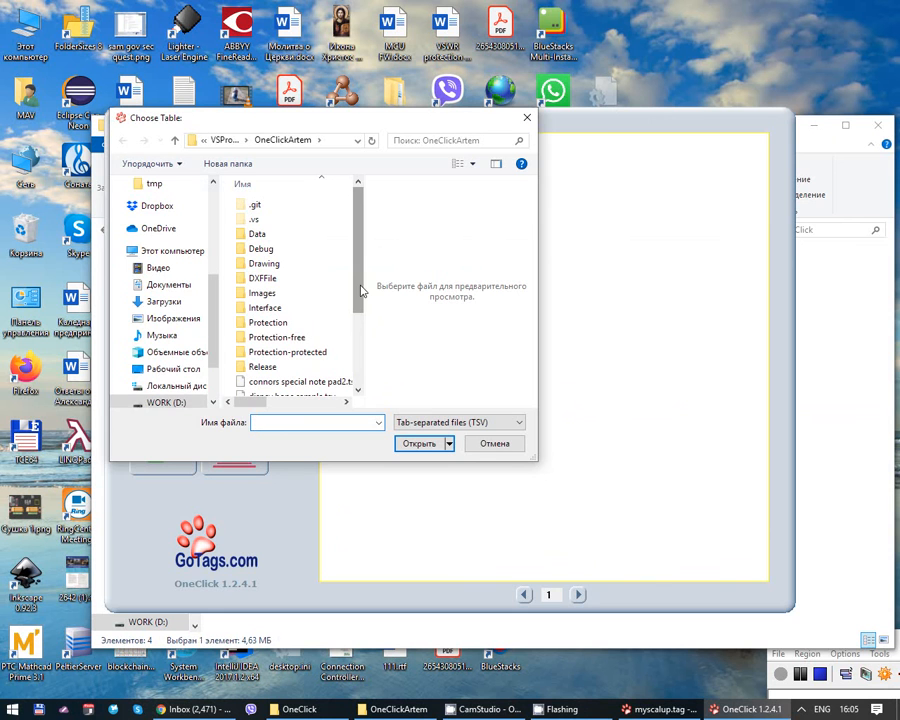
left_click(335, 708)
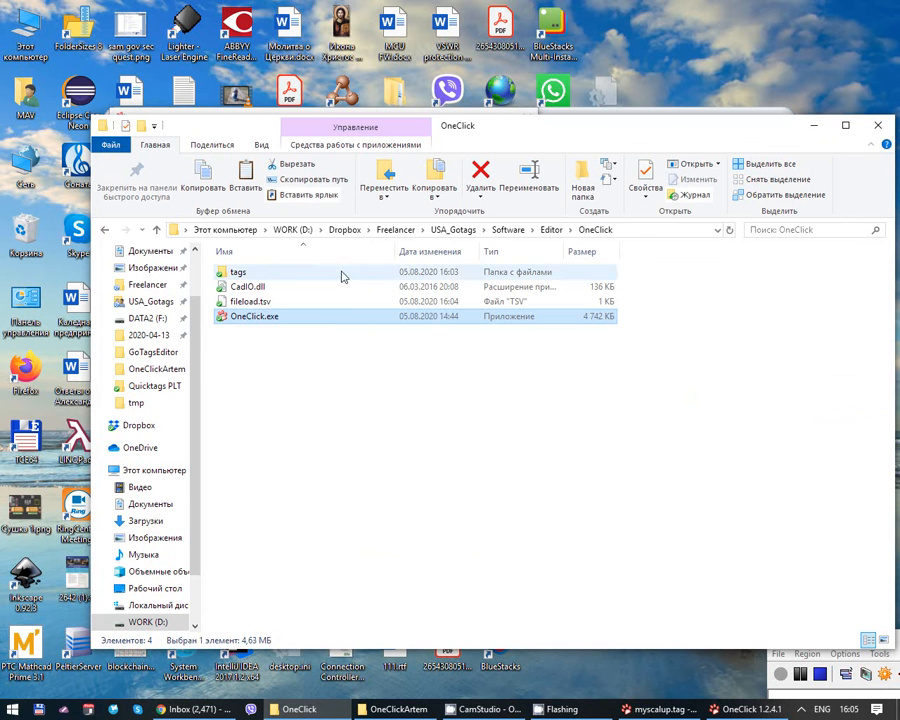
left_click(638, 230)
key("ctrl+c")
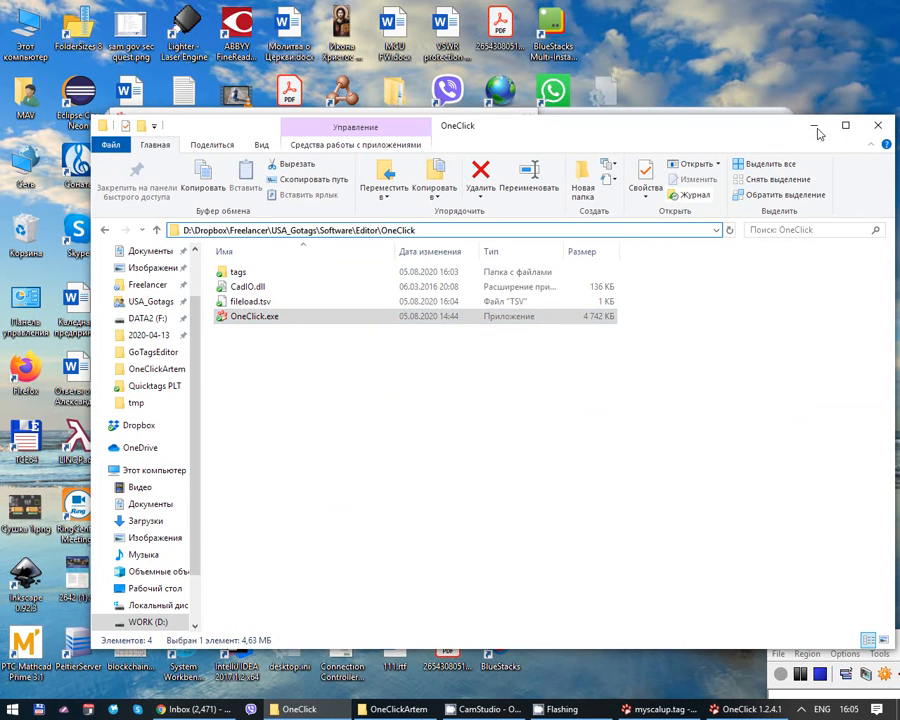
left_click(816, 128)
key("ctrl+v")
left_click(414, 444)
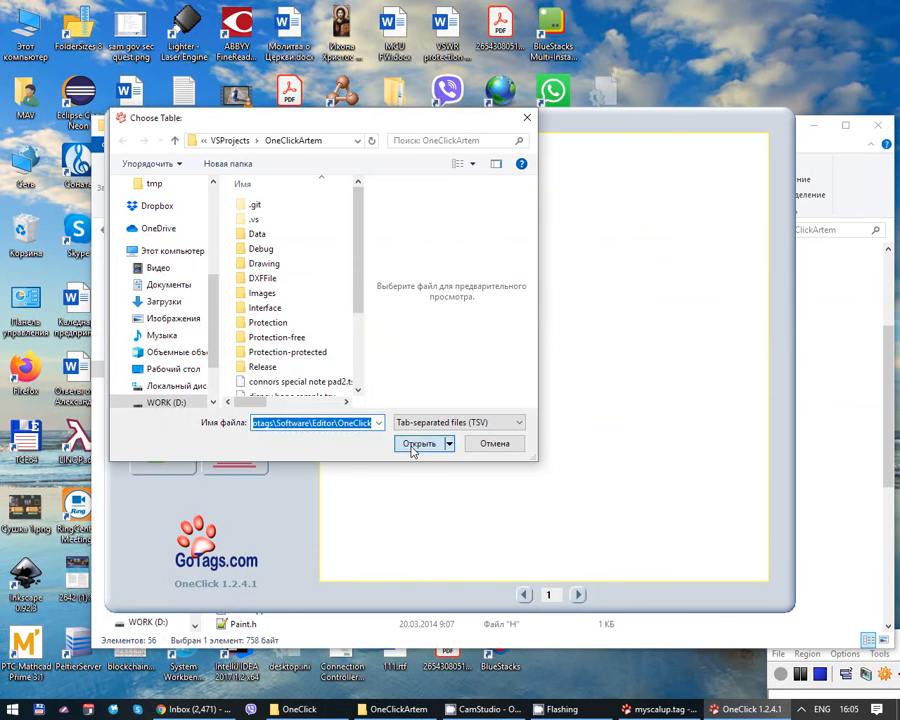
left_click(268, 220)
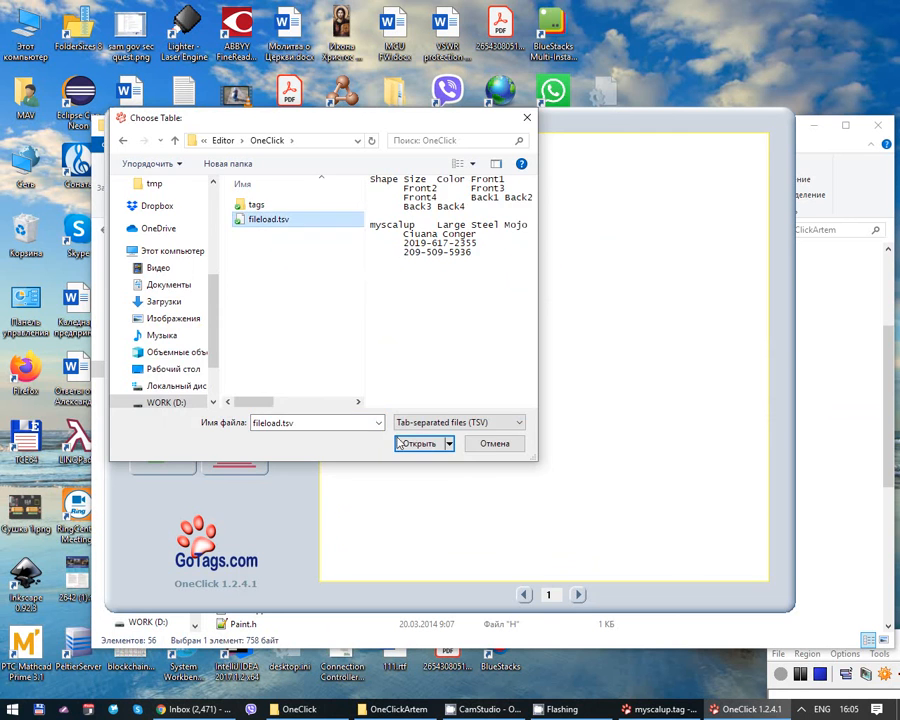
left_click(410, 444)
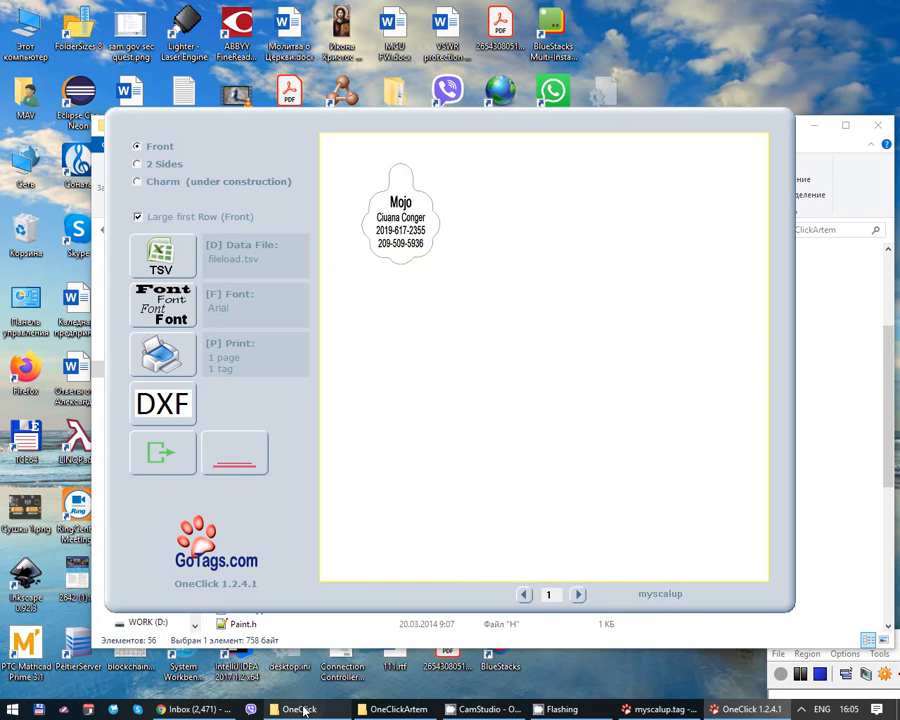
Switch to the OneClick folder in File Explorer and reopen its fileload.tsv in Notepad++.
mouse_move(305, 710)
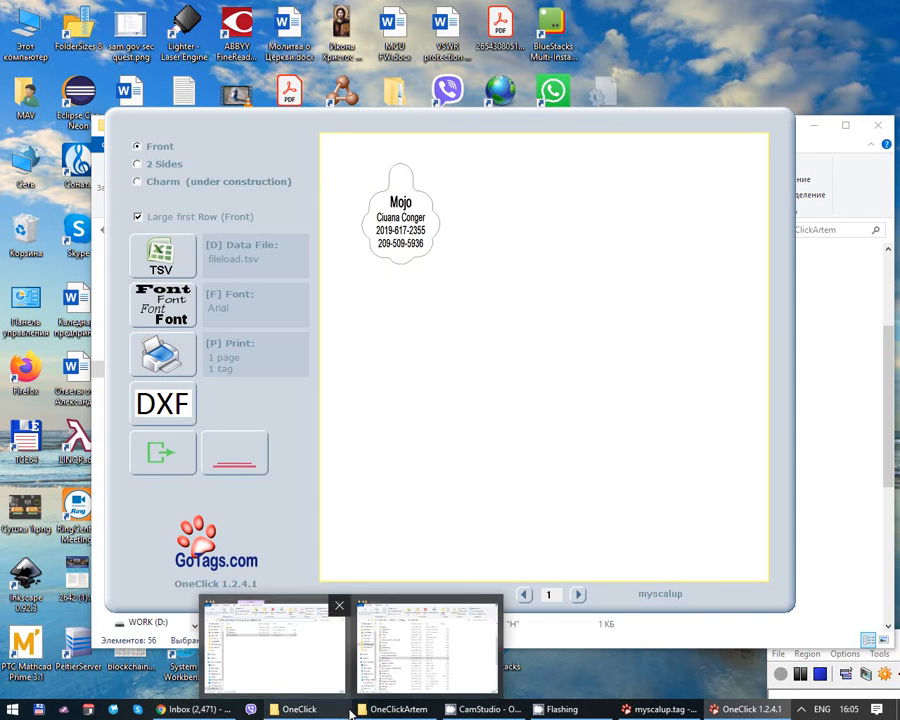
left_click(308, 710)
left_click(397, 710)
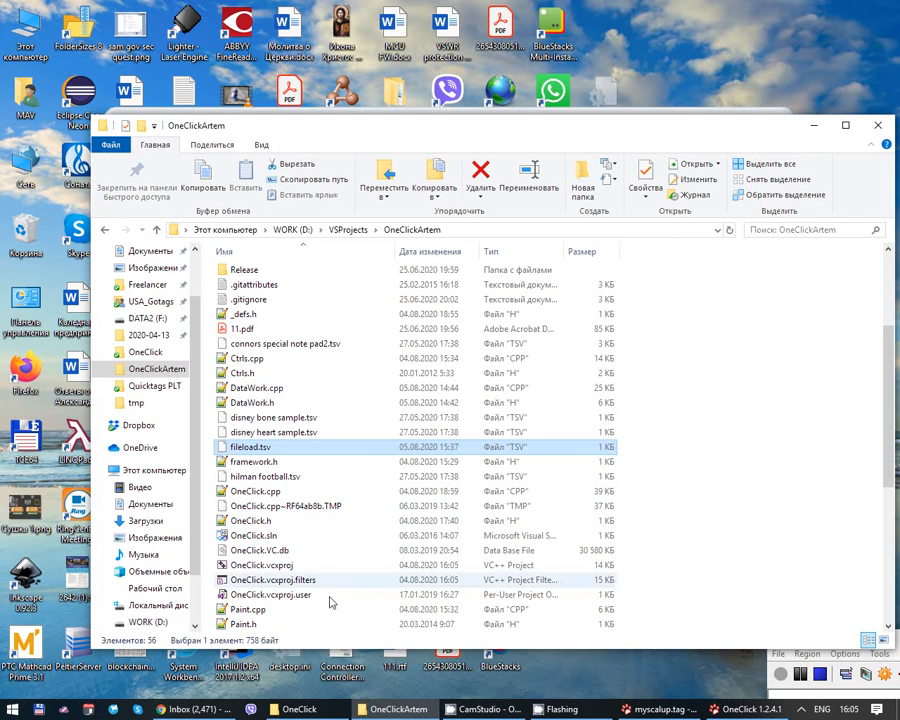
mouse_move(320, 716)
left_click(270, 650)
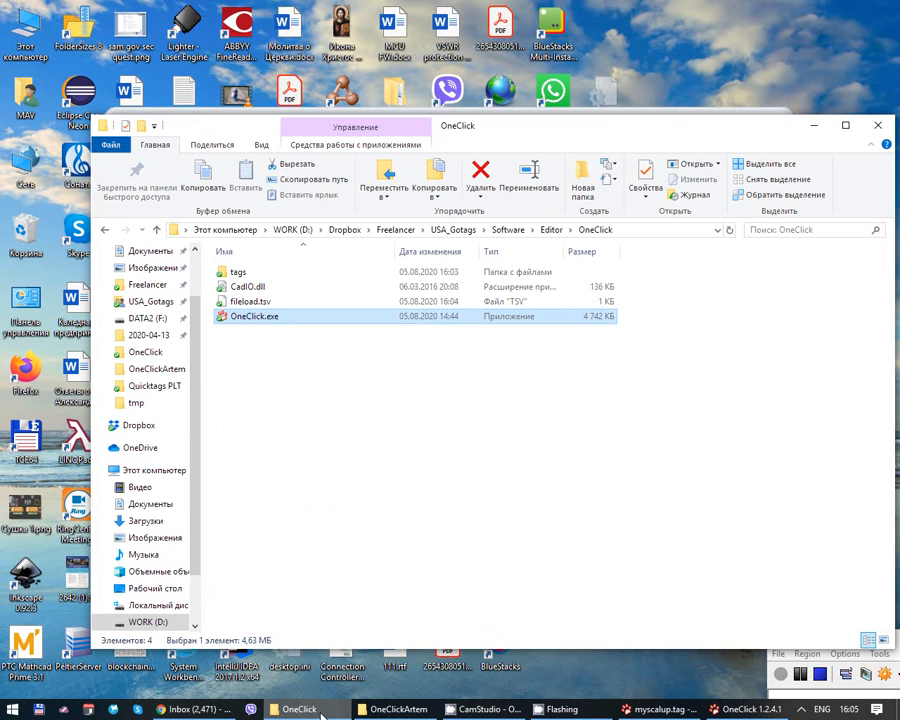
left_click(240, 303)
right_click(241, 304)
left_click(268, 302)
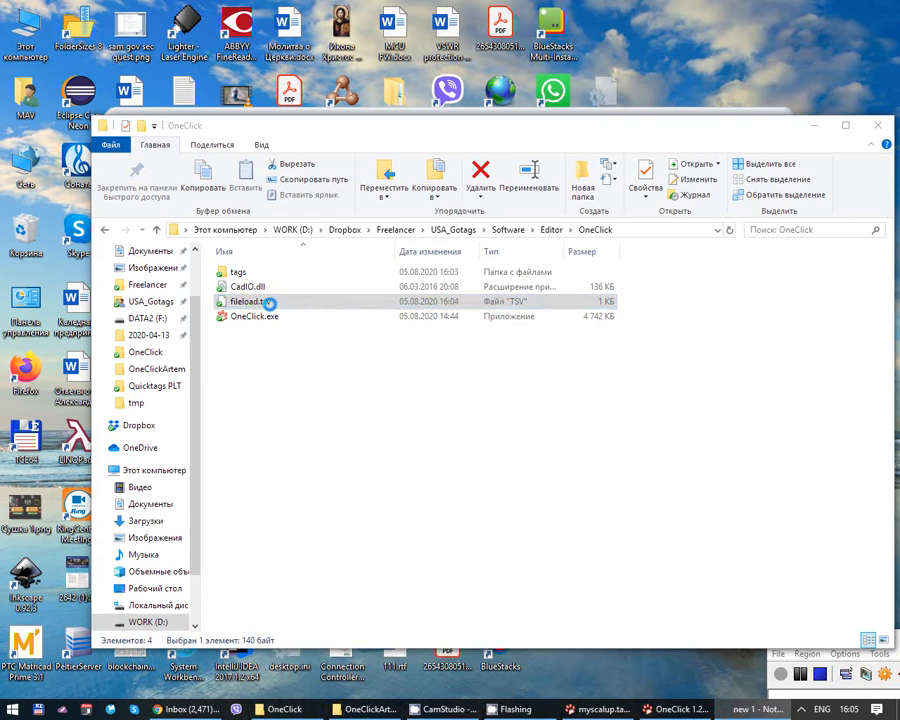
Duplicate the myscalup record eight times so that identical records fill lines 3 to 11 of fileload.tsv.
key("shift+End")
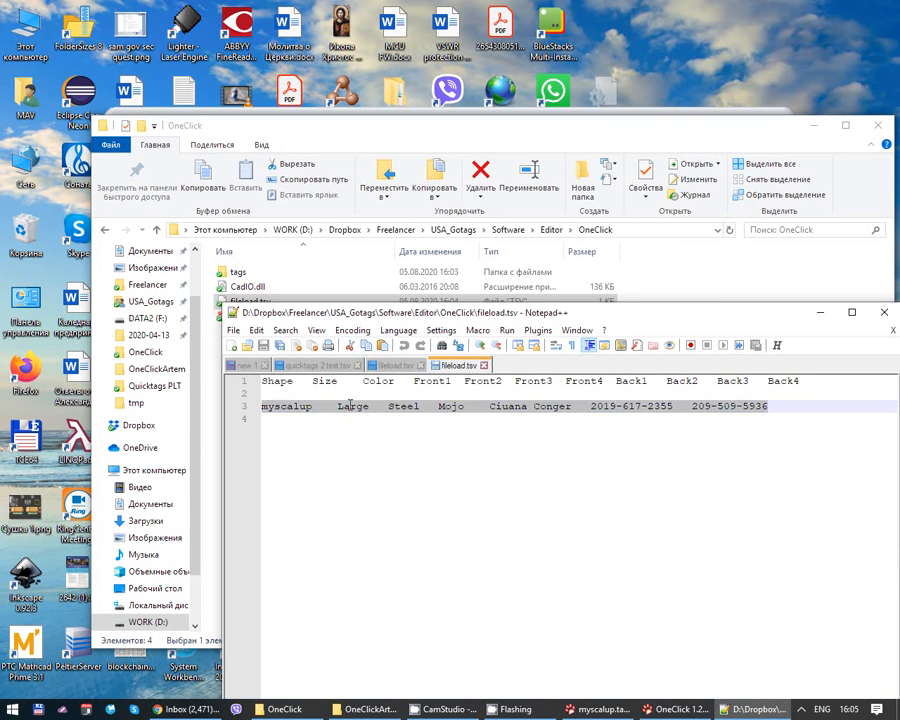
key("ctrl+c")
key("End")
key("Return")
key("ctrl+v")
key("Return")
key("ctrl+v")
key("Return")
key("ctrl+v")
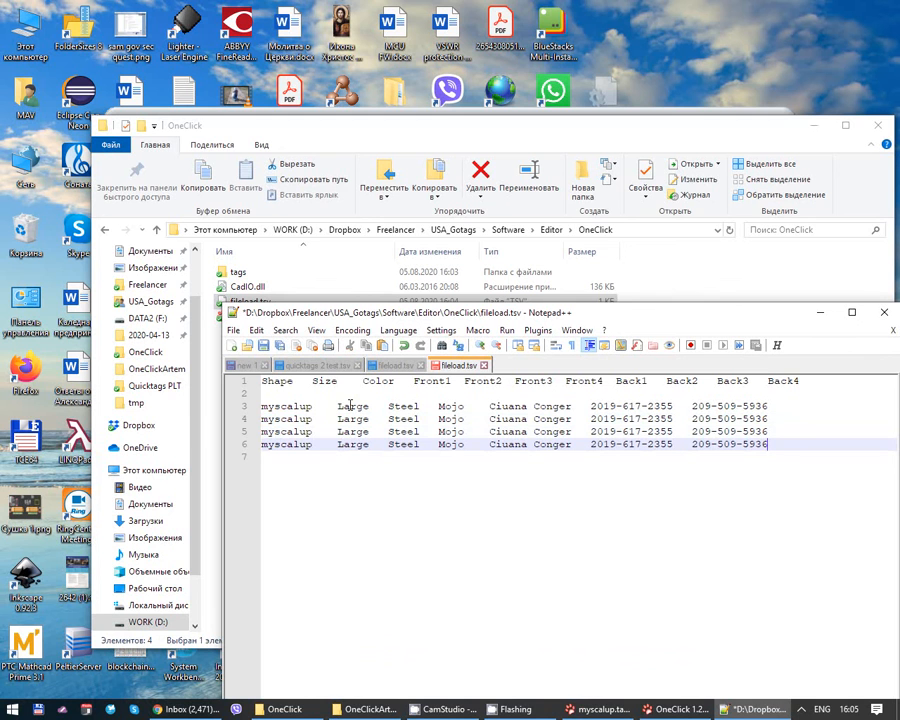
key("Up")
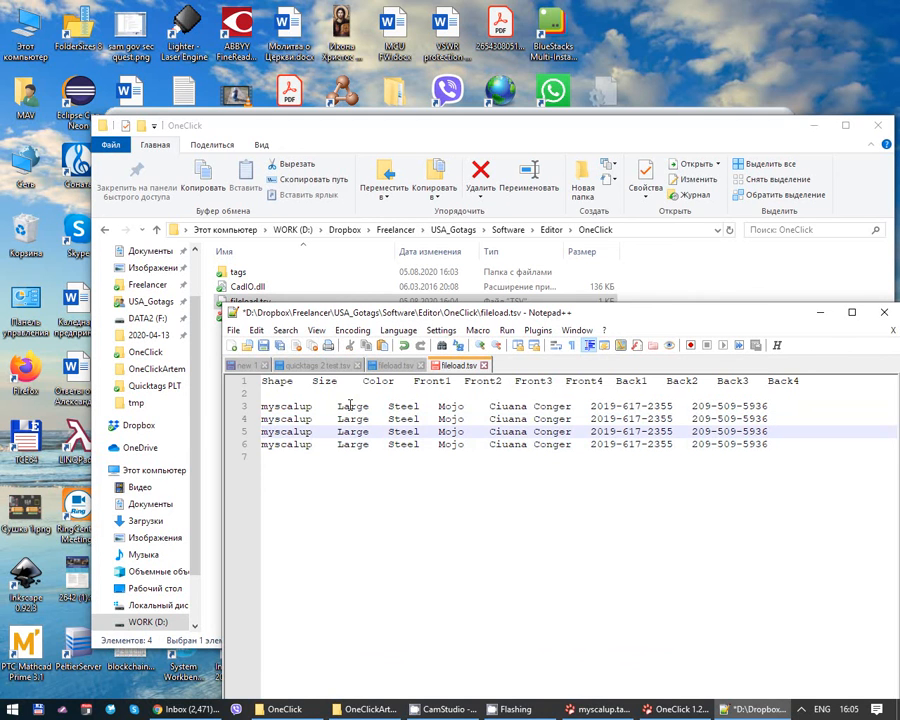
key("Down")
key("Return")
key("ctrl+v")
key("Return")
key("ctrl+v")
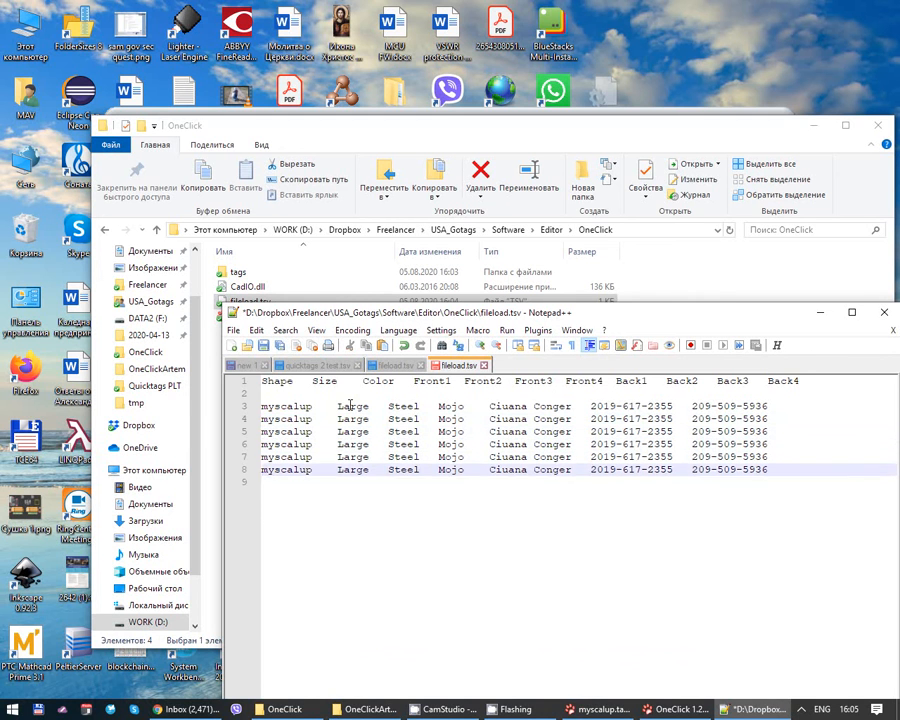
key("ctrl+v")
key("ctrl+v")
key("ctrl+v")
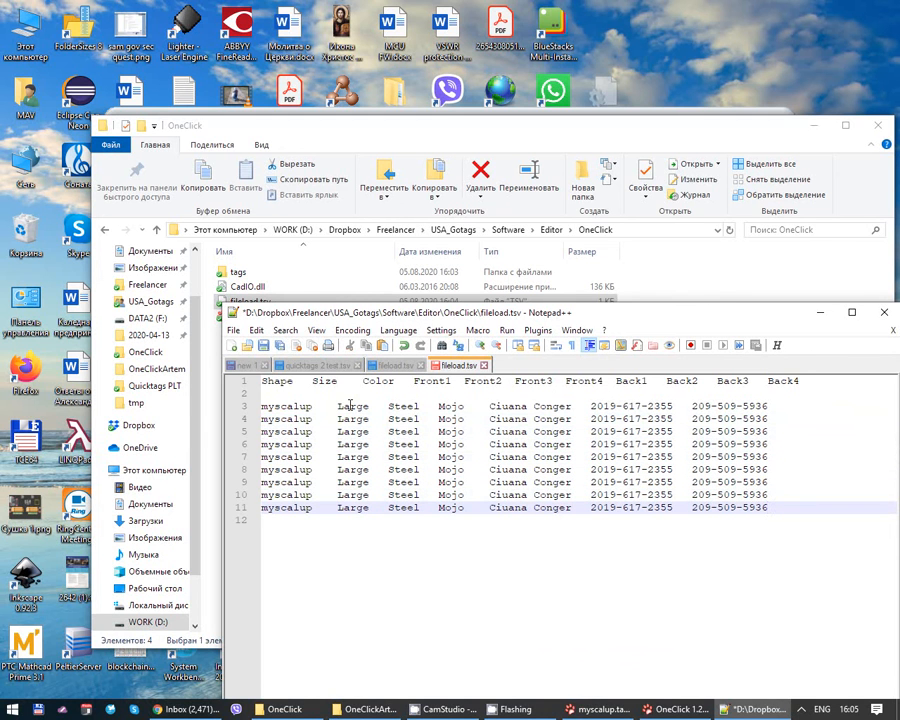
Change the first digit of the last phone number in lines 3 to 11 to 1 through 9, save fileload.tsv and close Notepad++.
left_click_drag(591, 407, 777, 406)
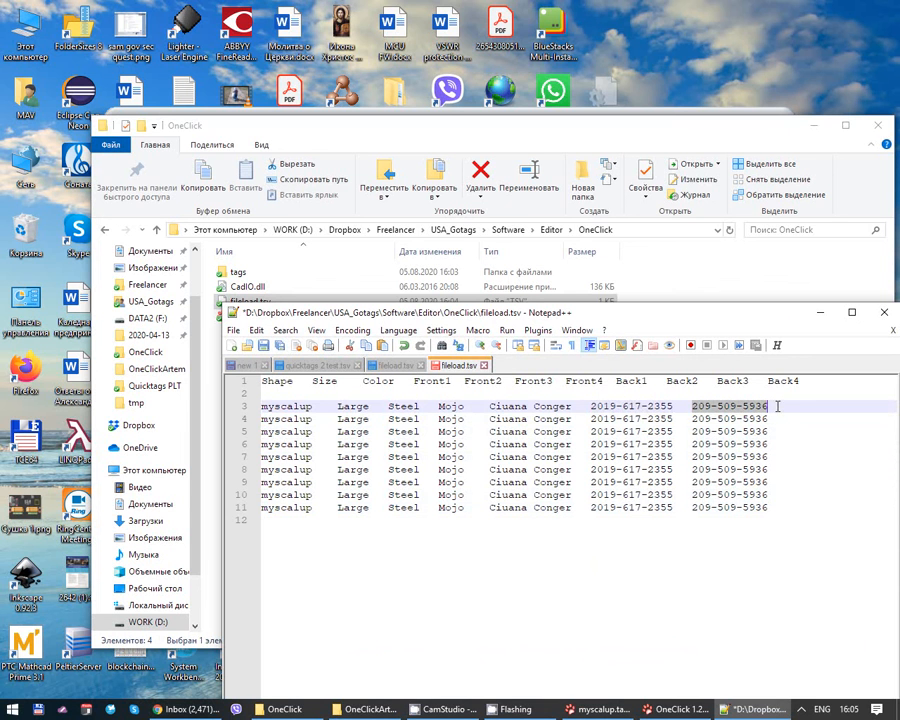
left_click(698, 412)
key("Delete")
type("1")
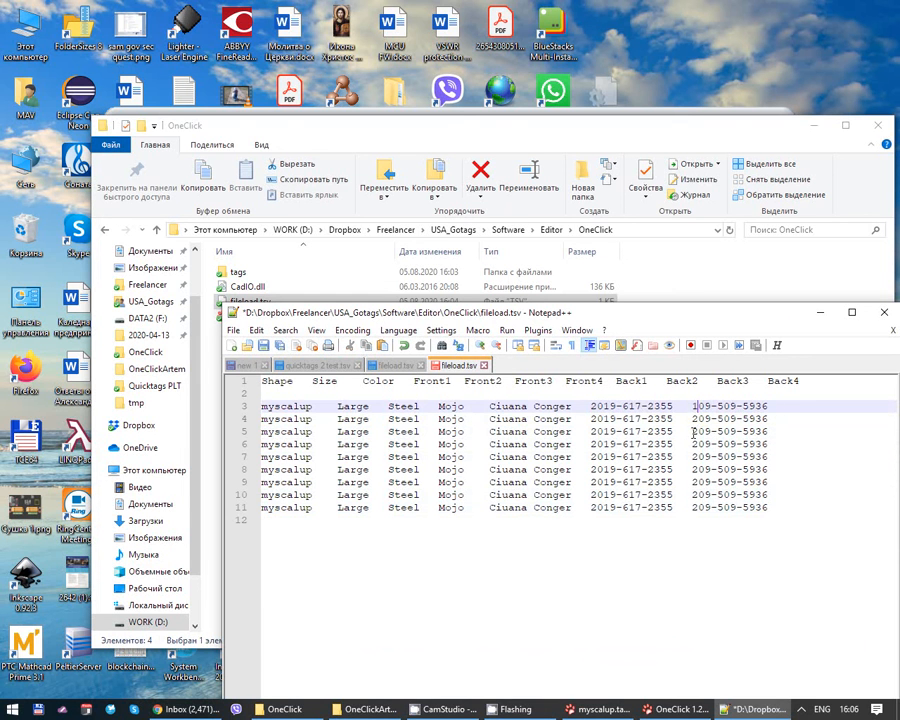
type("3")
left_click_drag(697, 433, 690, 507)
type("456")
type("7")
type("8")
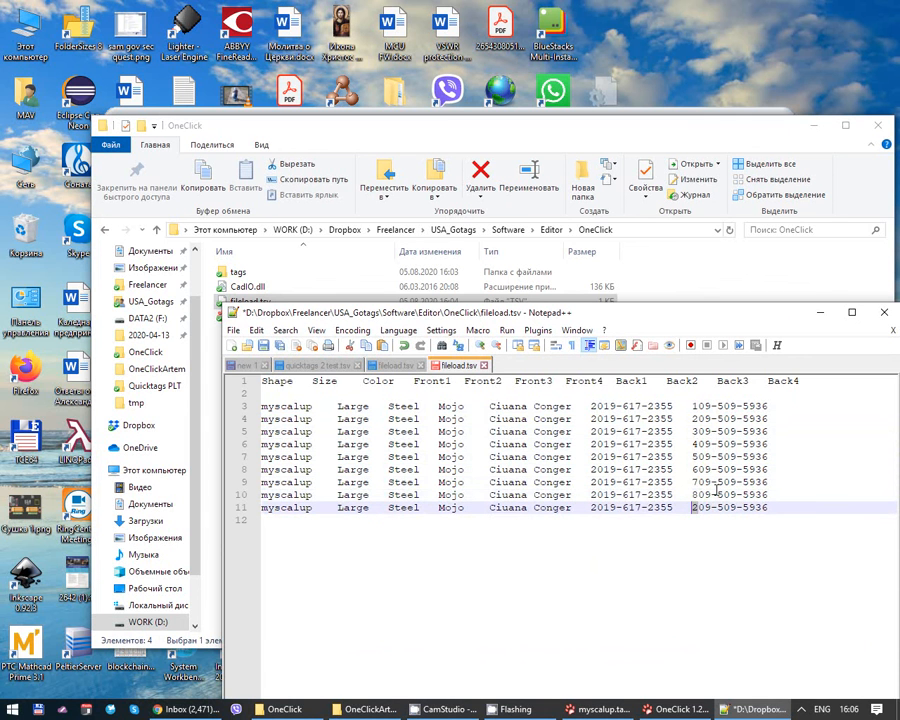
type("9")
key("ctrl+s")
left_click_drag(654, 313, 518, 291)
left_click(751, 294)
Switch to OneClick and reload the edited fileload.tsv as the data file.
left_click(757, 709)
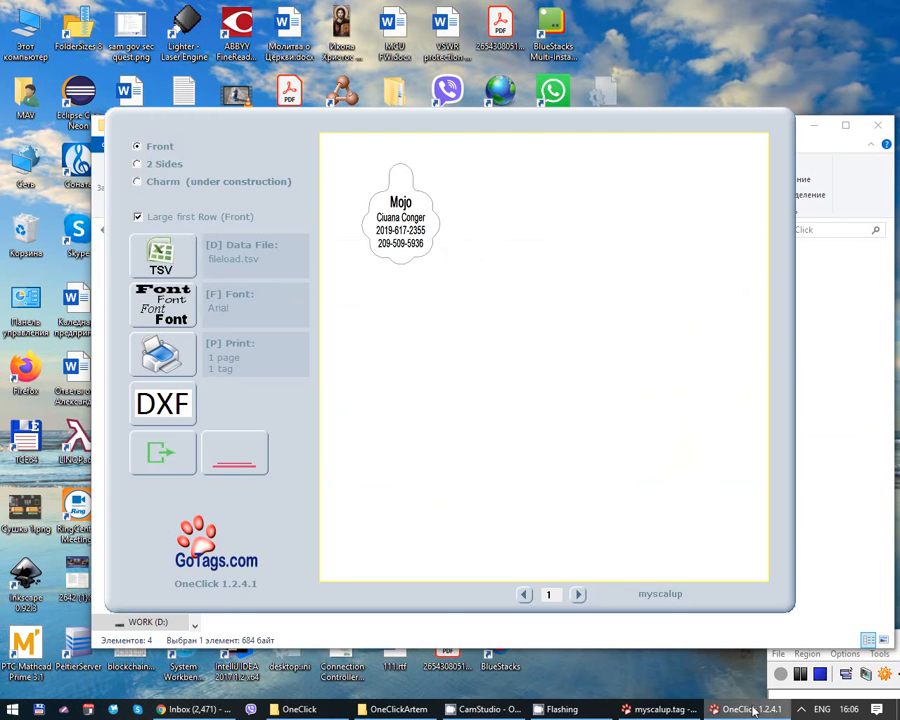
left_click(157, 259)
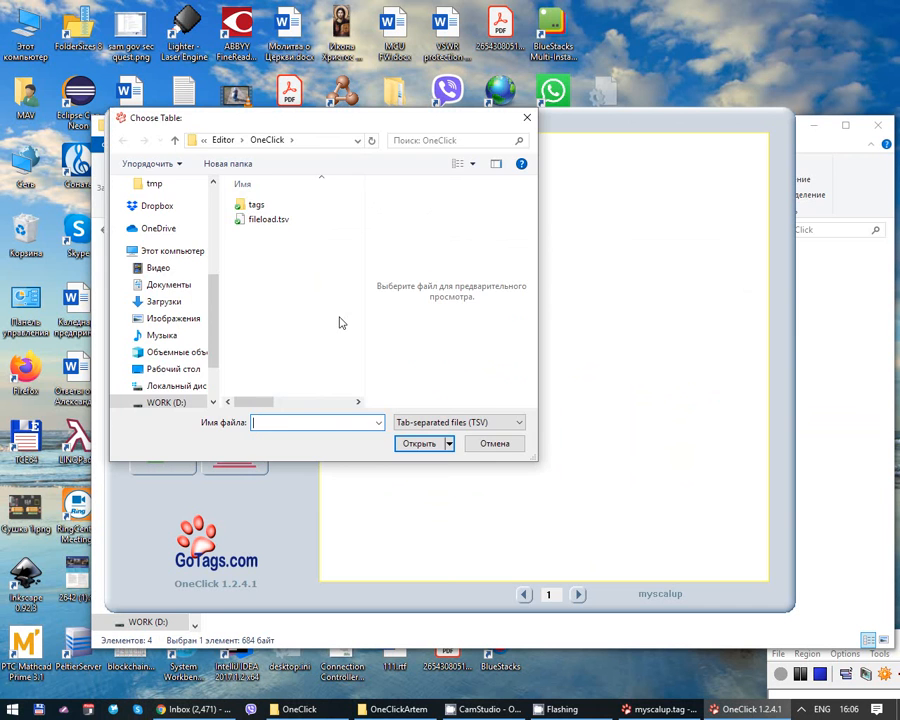
double_click(260, 216)
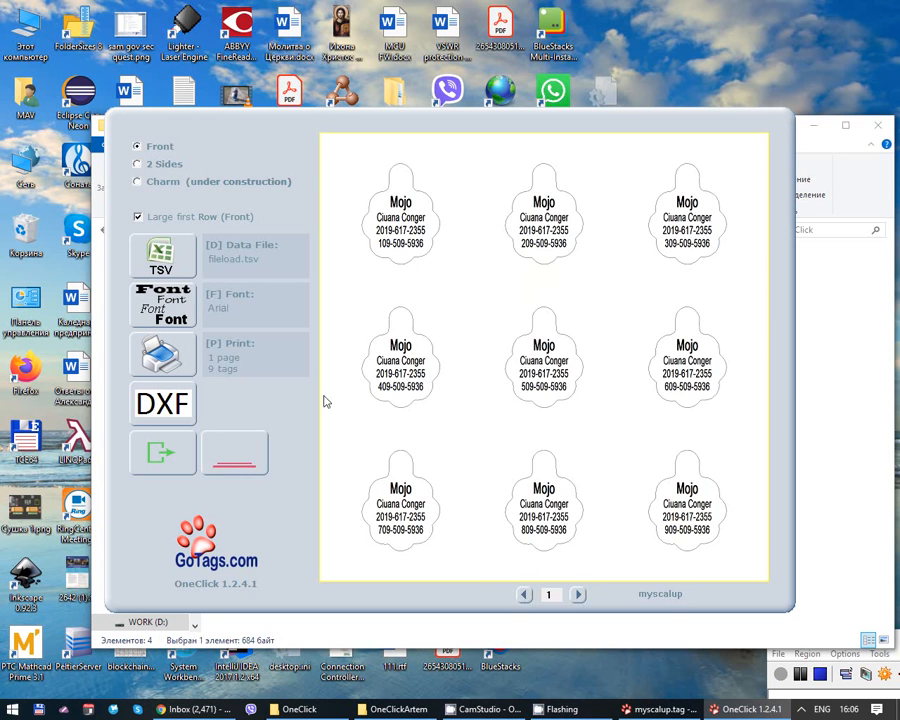
Compare the 2 Sides and Front previews of the loaded tags, ending on Front.
left_click(156, 167)
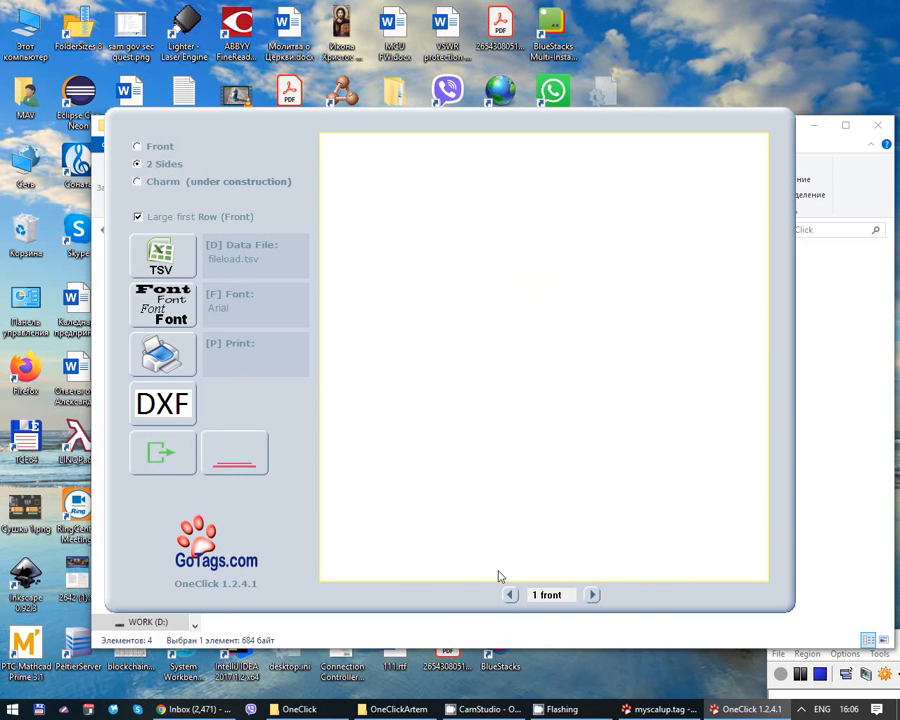
left_click(138, 147)
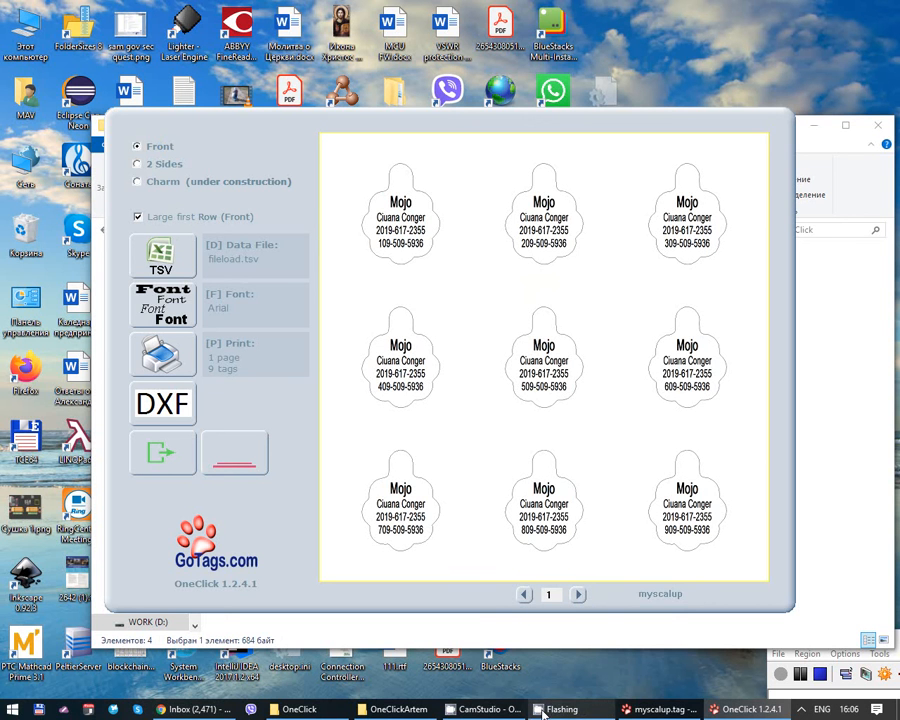
left_click(330, 714)
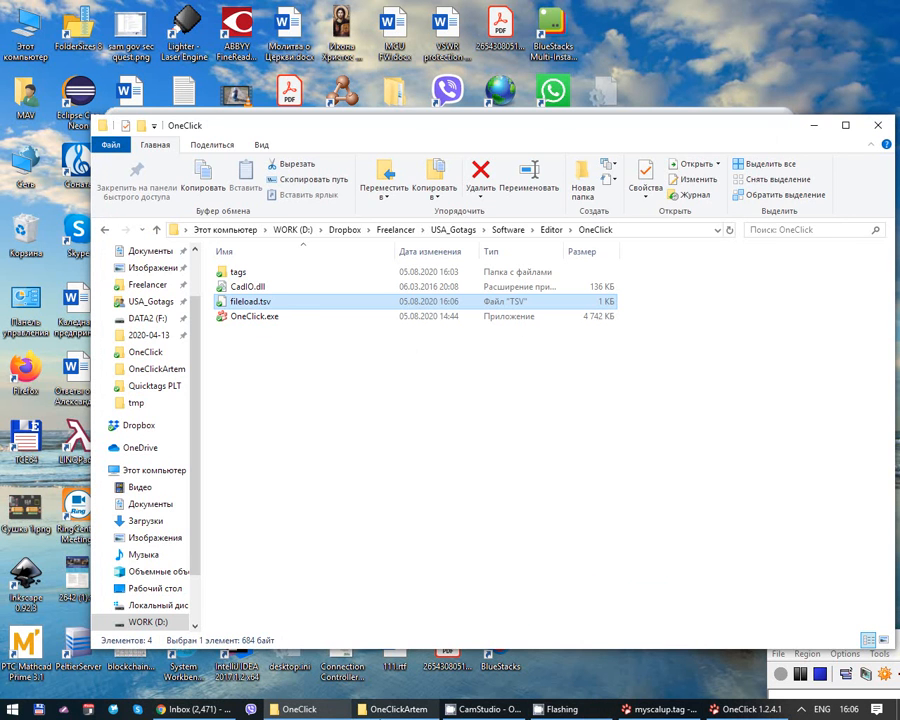
left_click(392, 711)
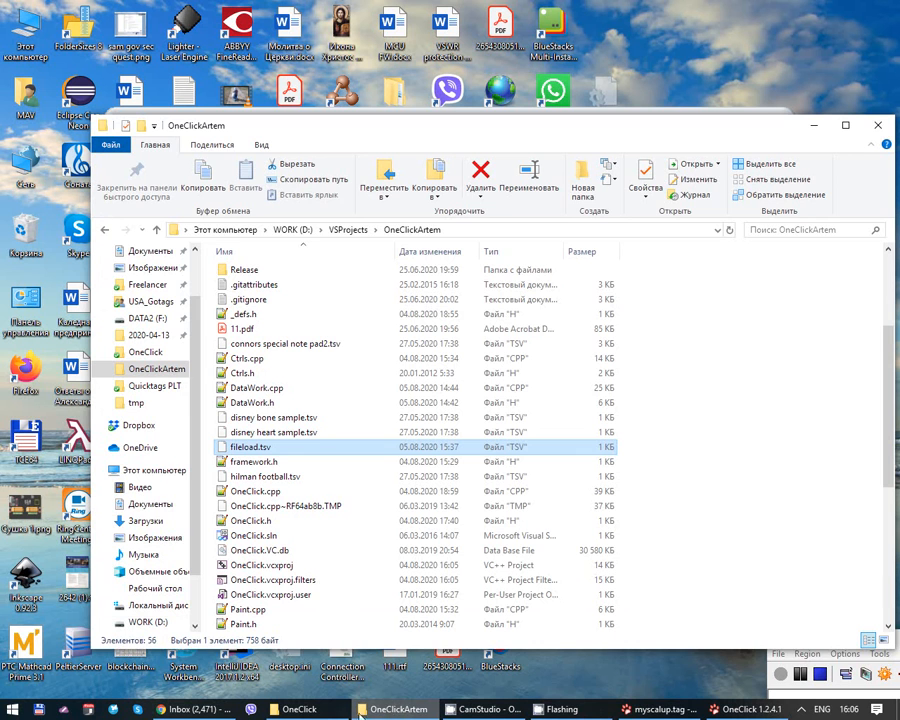
key("alt+Tab")
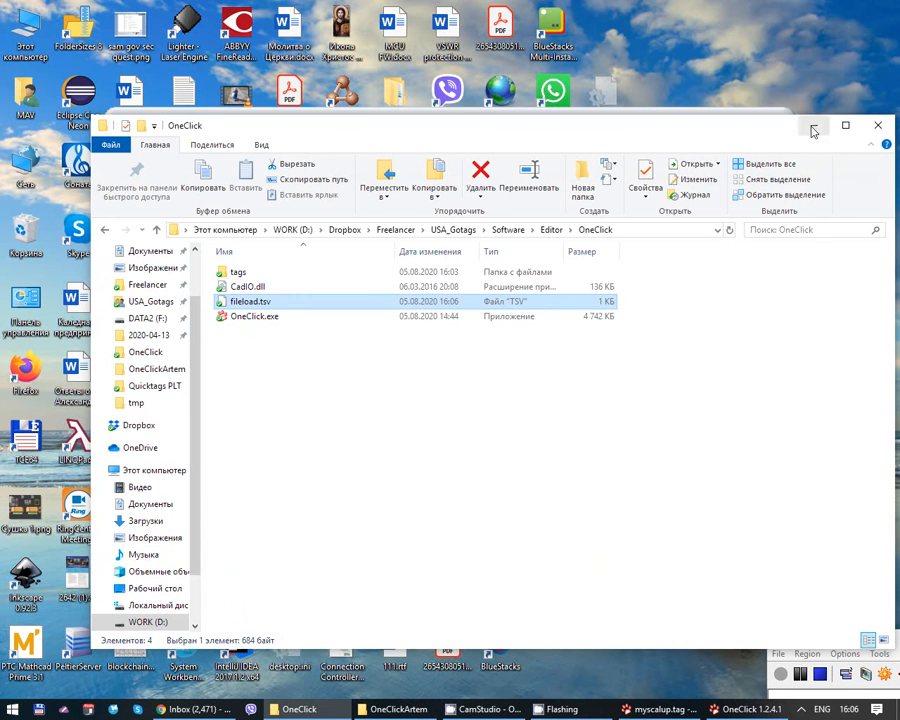
left_click(814, 128)
left_click(138, 164)
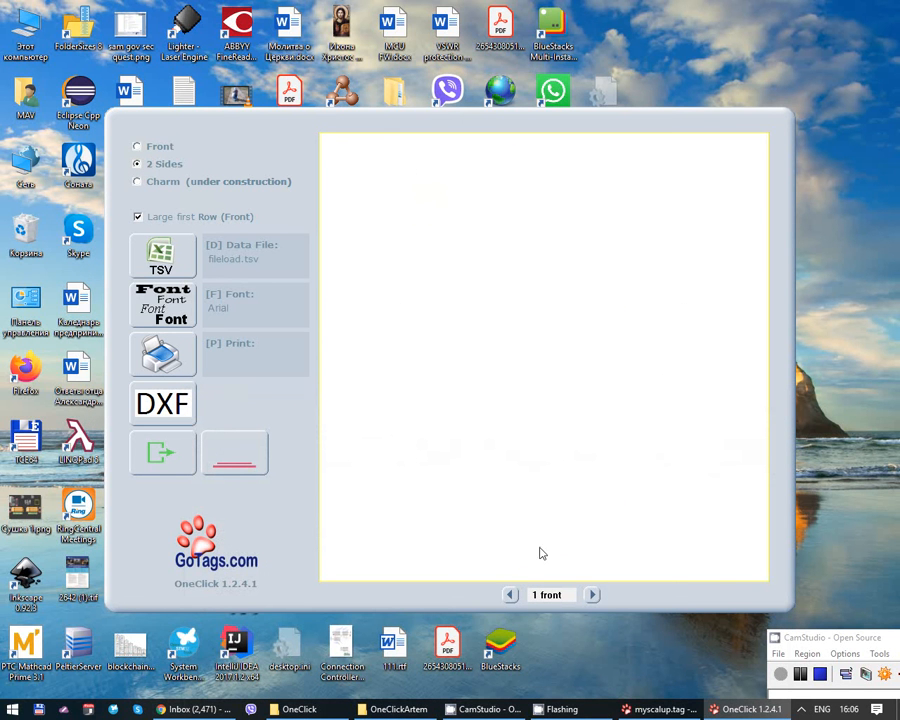
left_click(138, 146)
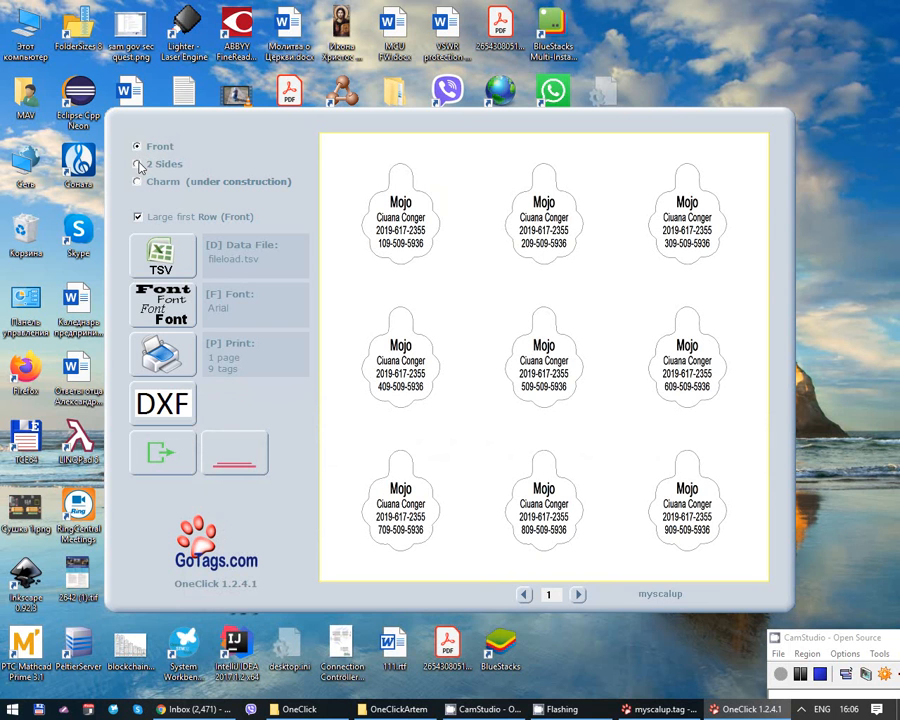
left_click(417, 709)
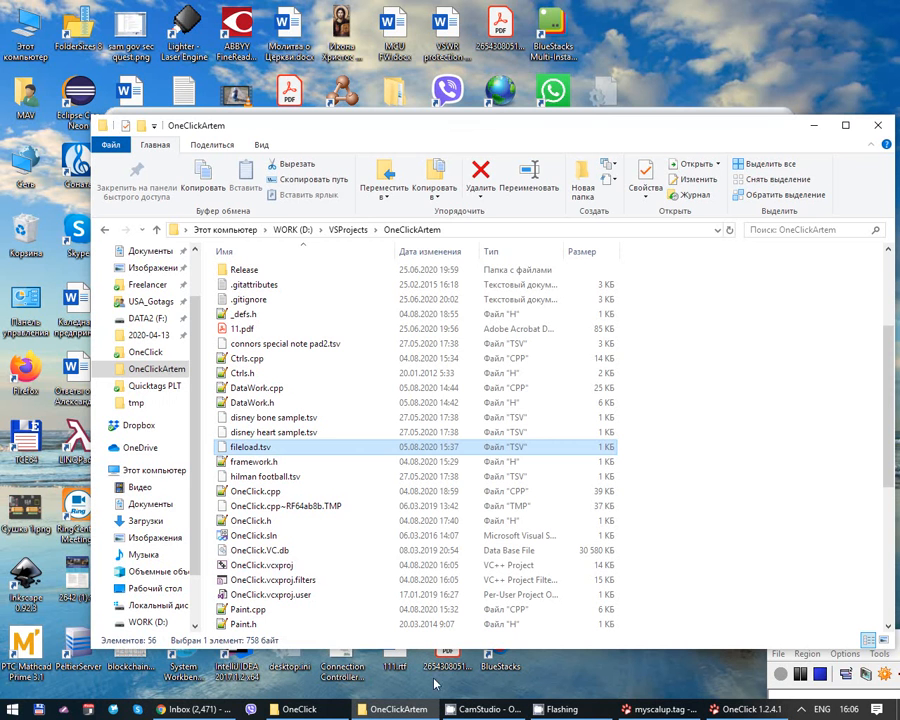
right_click(266, 448)
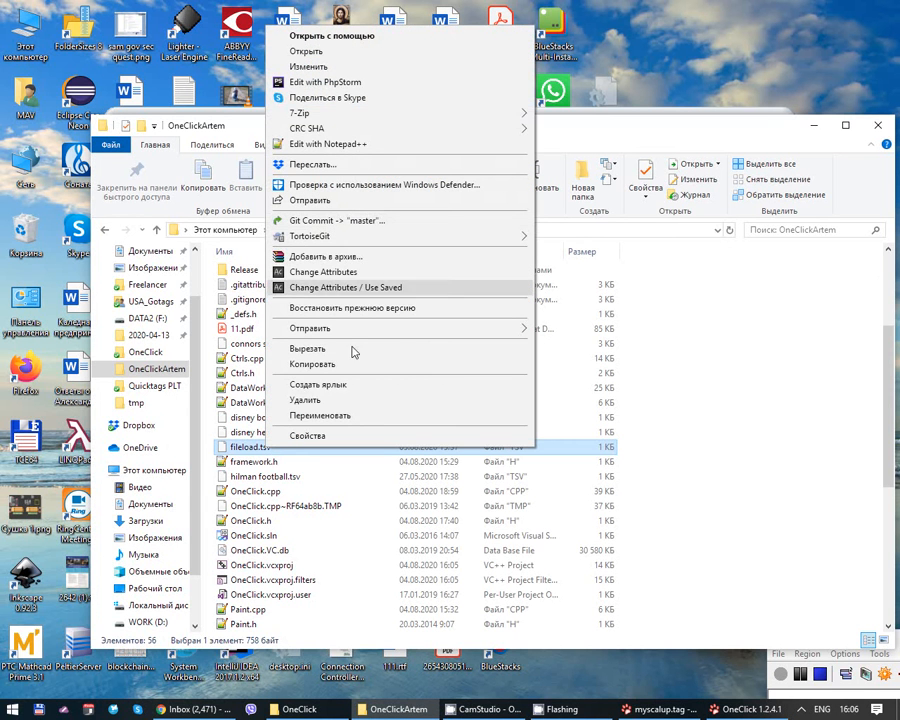
left_click(340, 364)
Switch to the Editor\OneClick folder in File Explorer and open its fileload.tsv in Notepad++.
left_click(300, 709)
right_click(264, 308)
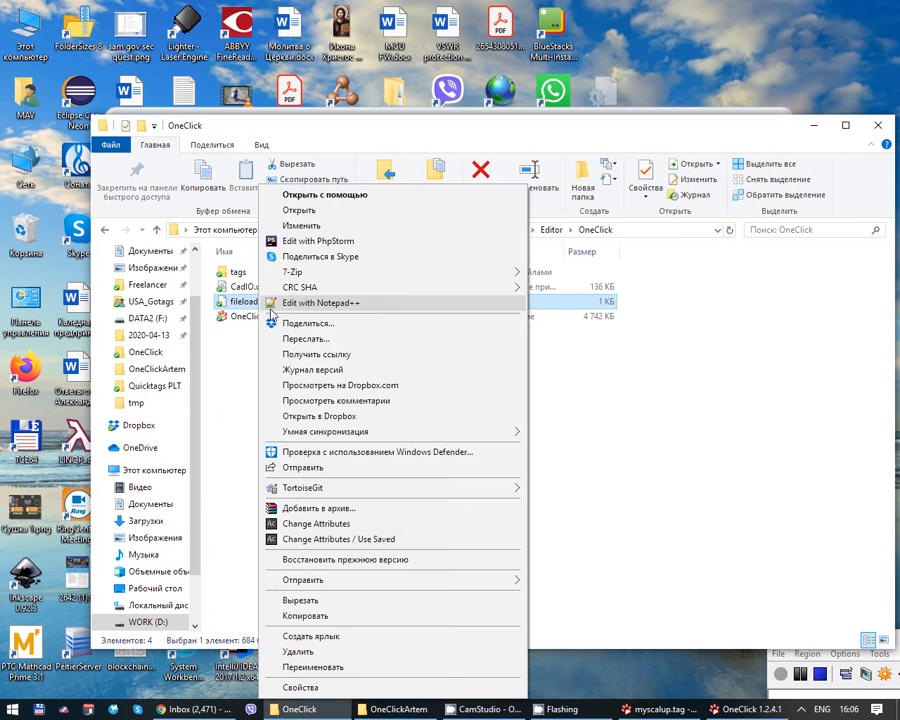
left_click(291, 303)
Append a tab-separated Back1 entry to the end of the record on line 3.
left_click(350, 383)
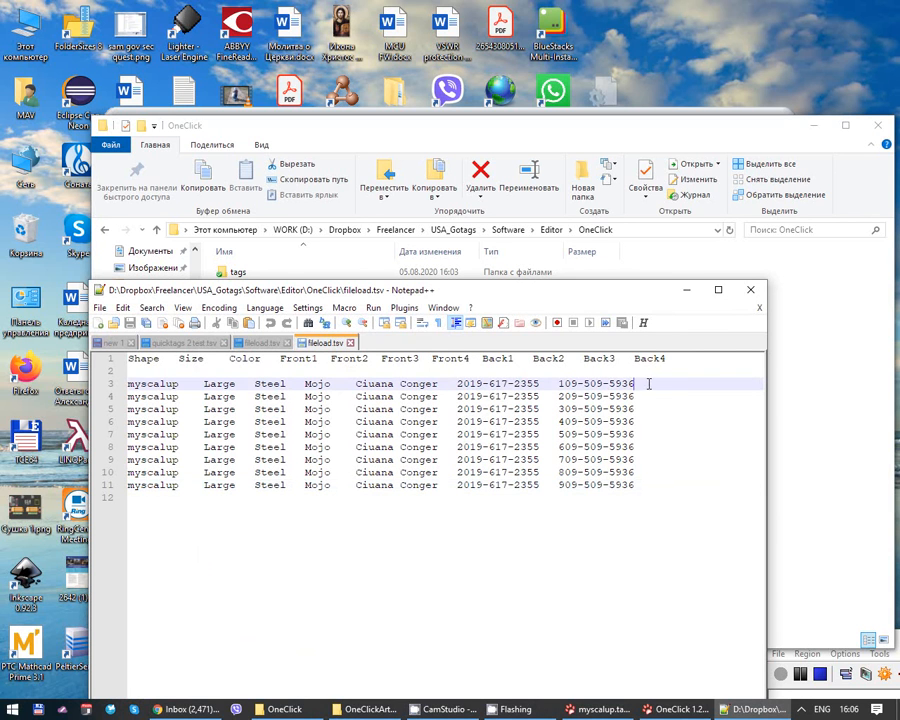
key("Tab")
type("Ba")
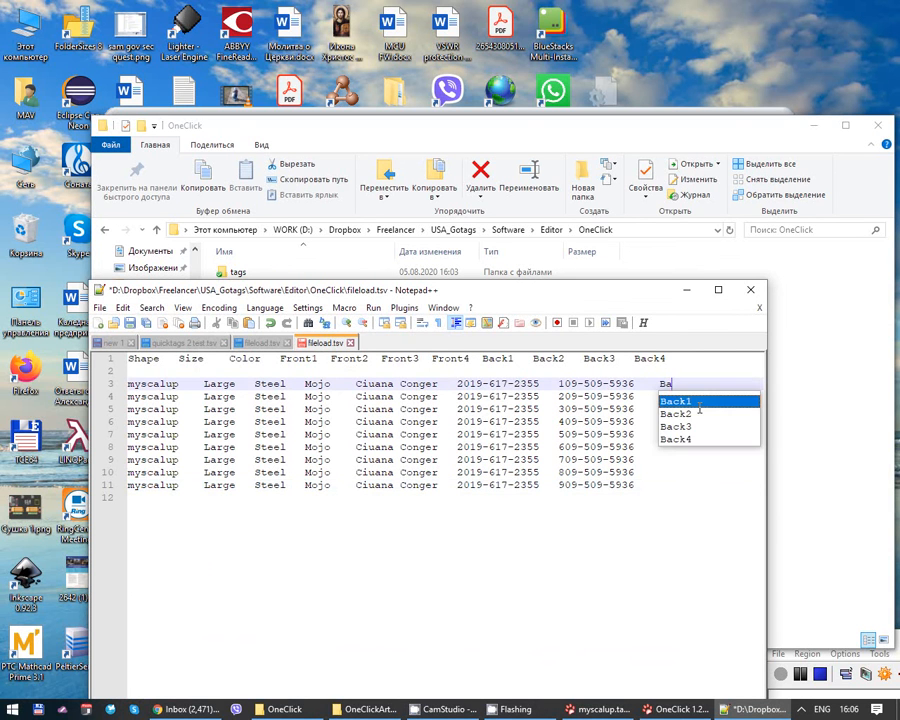
type("cb1")
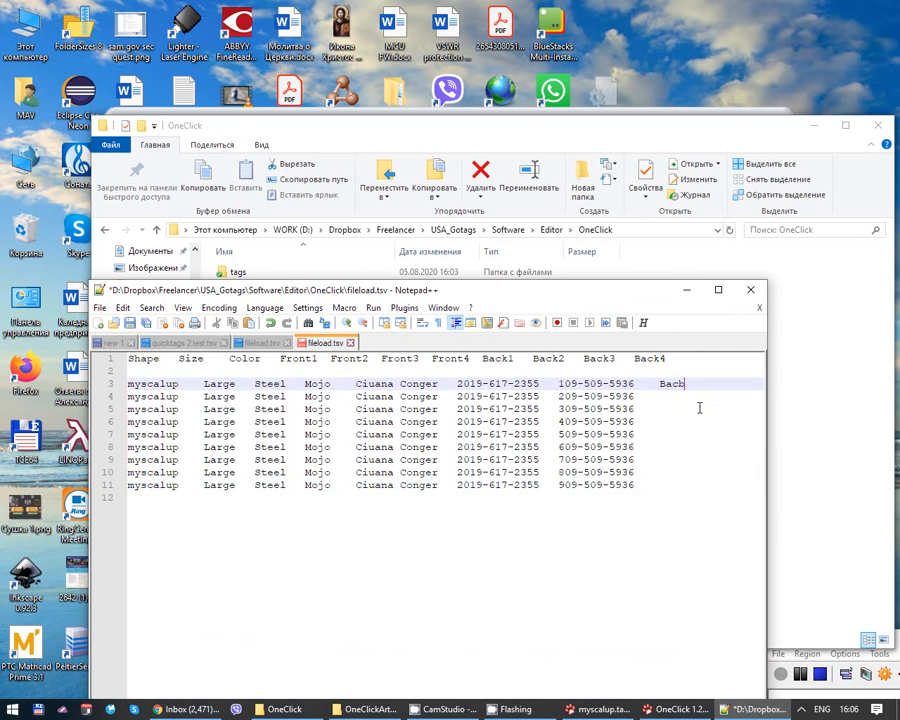
key("BackSpace")
type("k1")
Copy the tab-separated Back1 entry to the ends of lines 4 to 11, save fileload.tsv and minimize Notepad++.
key("shift+Left")
key("shift+Left")
key("shift+Left")
key("shift+Left")
key("shift+Left")
key("ctrl+c")
key("Down")
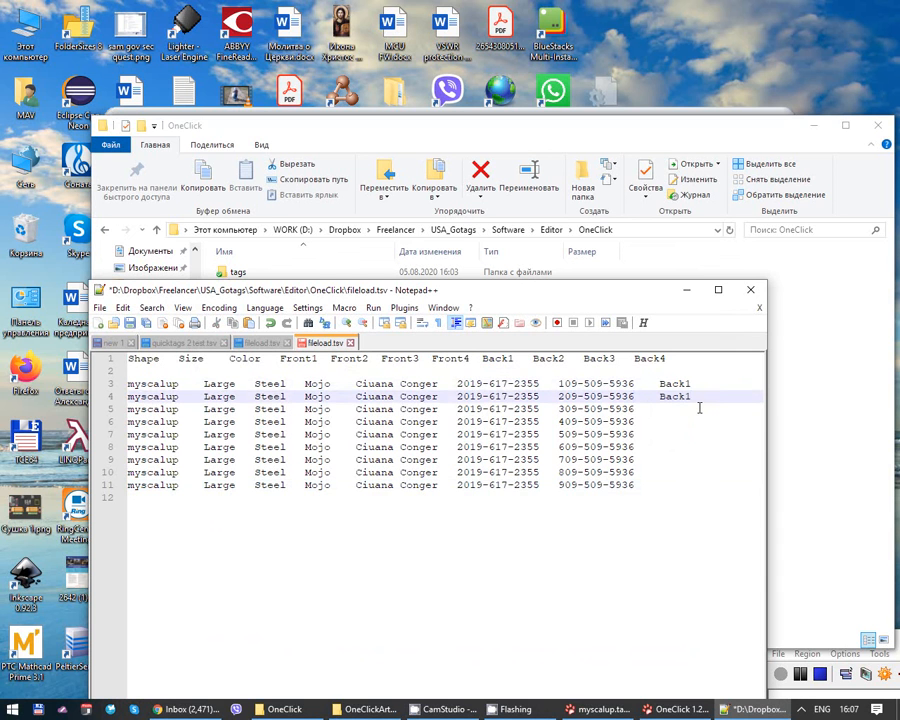
key("Down")
key("ctrl+v")
key("Down")
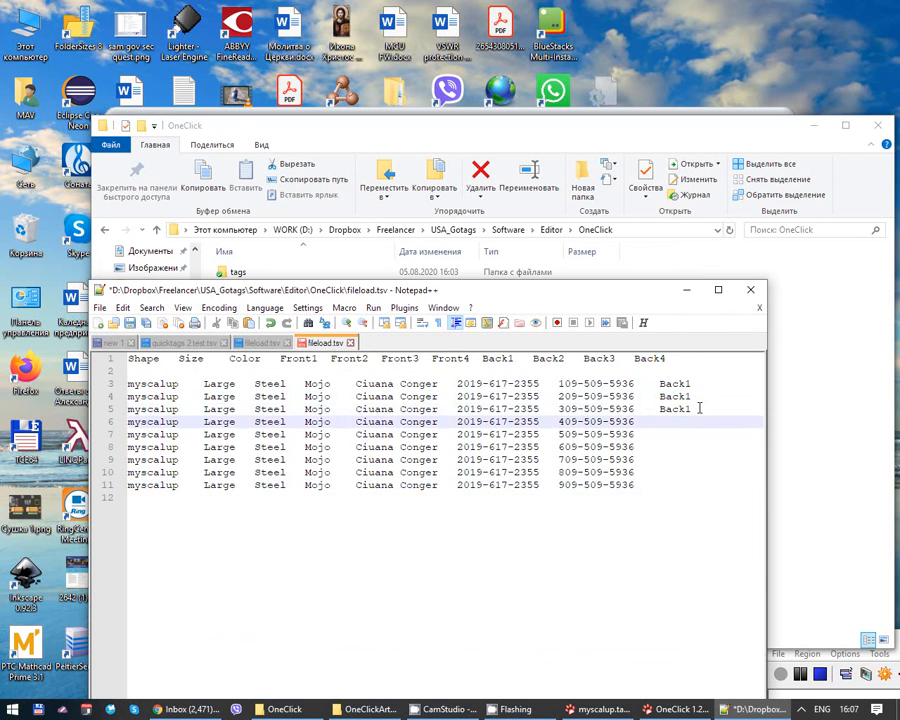
key("ctrl+v")
key("Down")
key("ctrl+v")
key("Down")
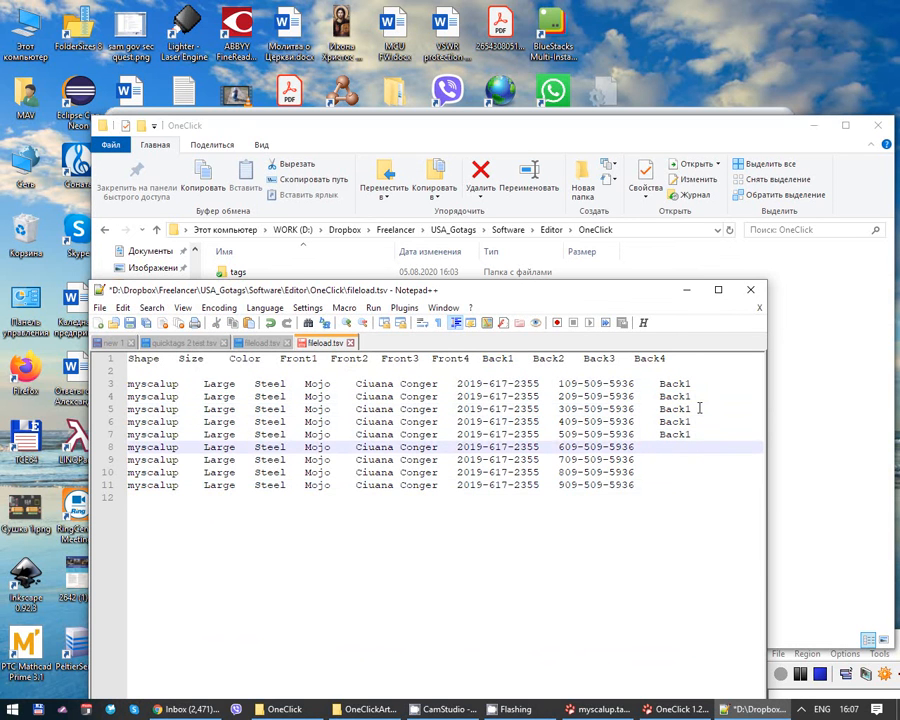
key("ctrl+v")
key("Down")
key("ctrl+v")
key("Down")
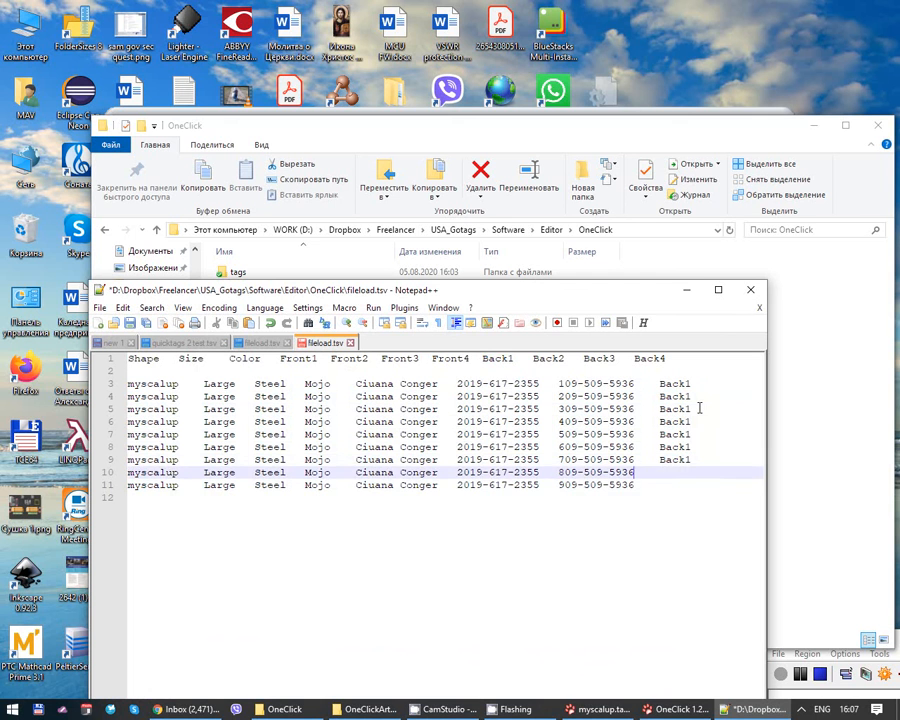
key("ctrl+v")
key("Down")
key("ctrl+v")
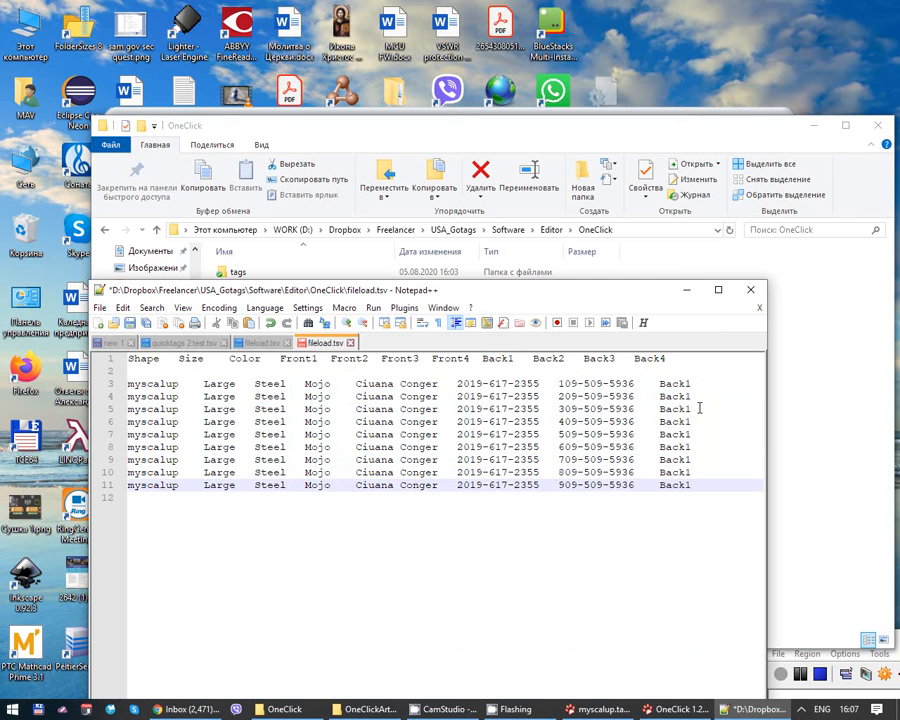
key("ctrl+s")
left_click(687, 291)
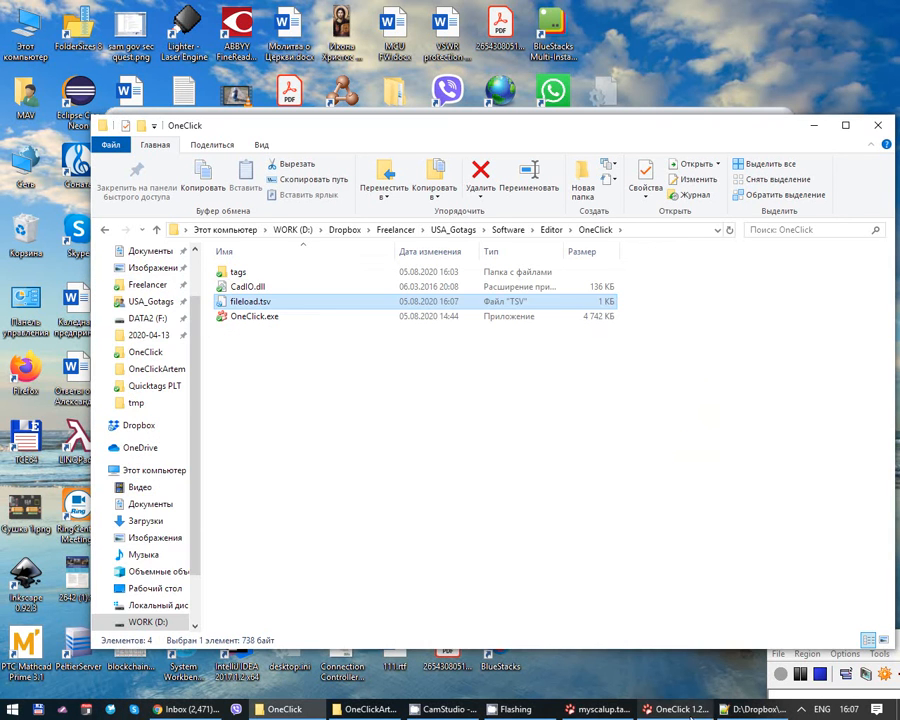
Return to OneClick and load fileload.tsv again with the added Back1 entries.
left_click(690, 708)
left_click(162, 255)
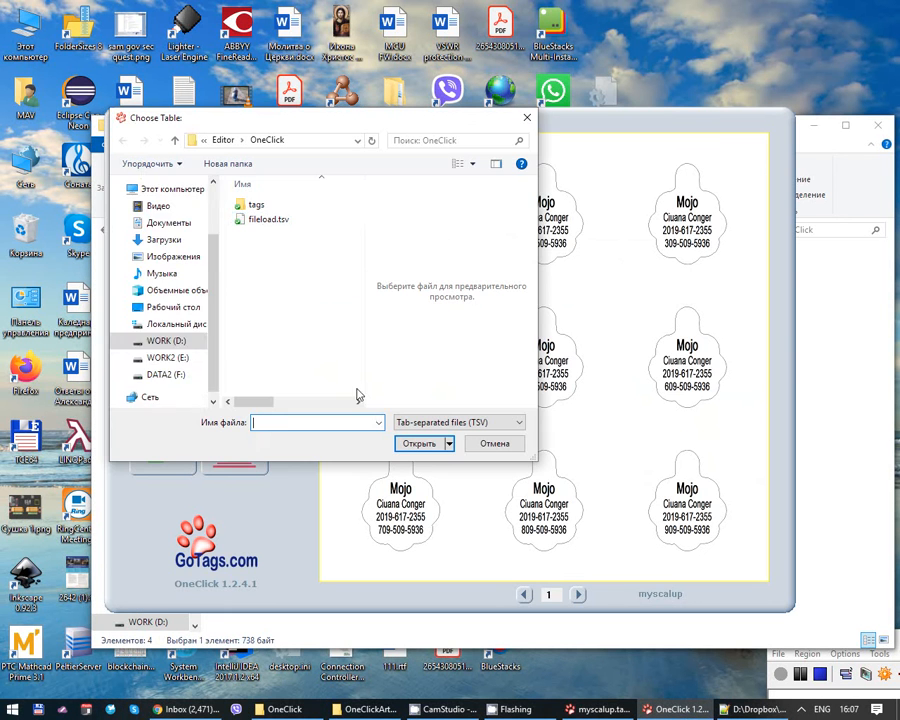
left_click(266, 219)
double_click(263, 224)
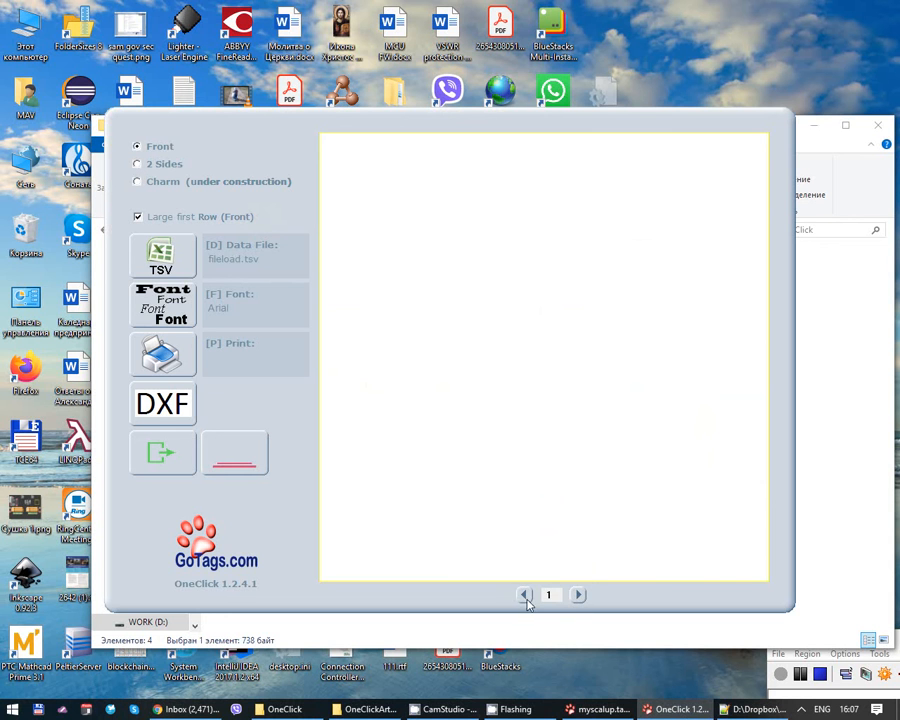
Set the layout to 2 Sides and compare the front and back pages of the myscalup tags.
left_click(167, 163)
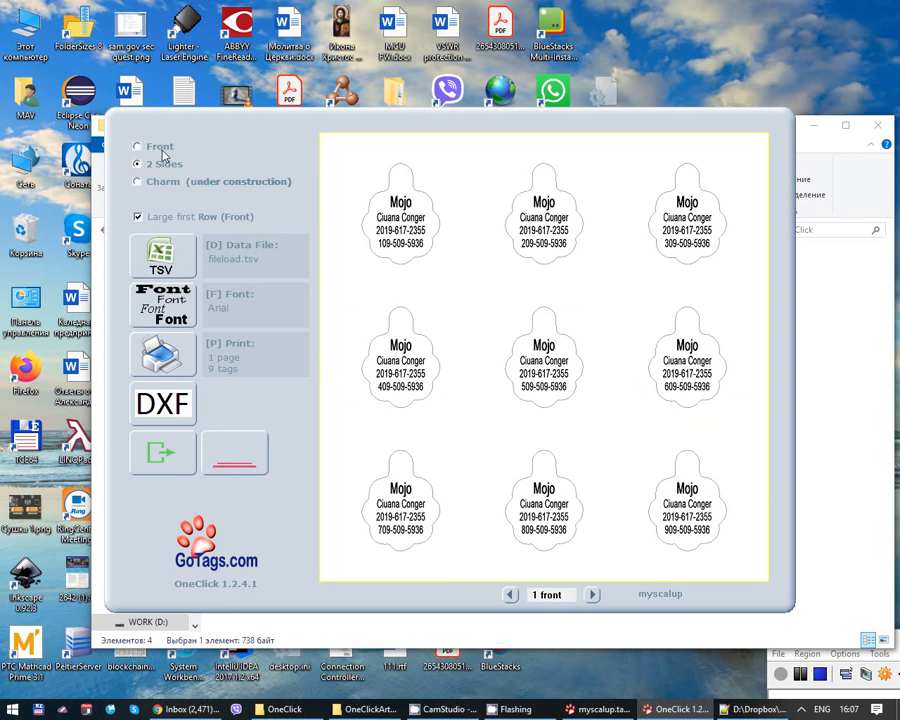
left_click(593, 595)
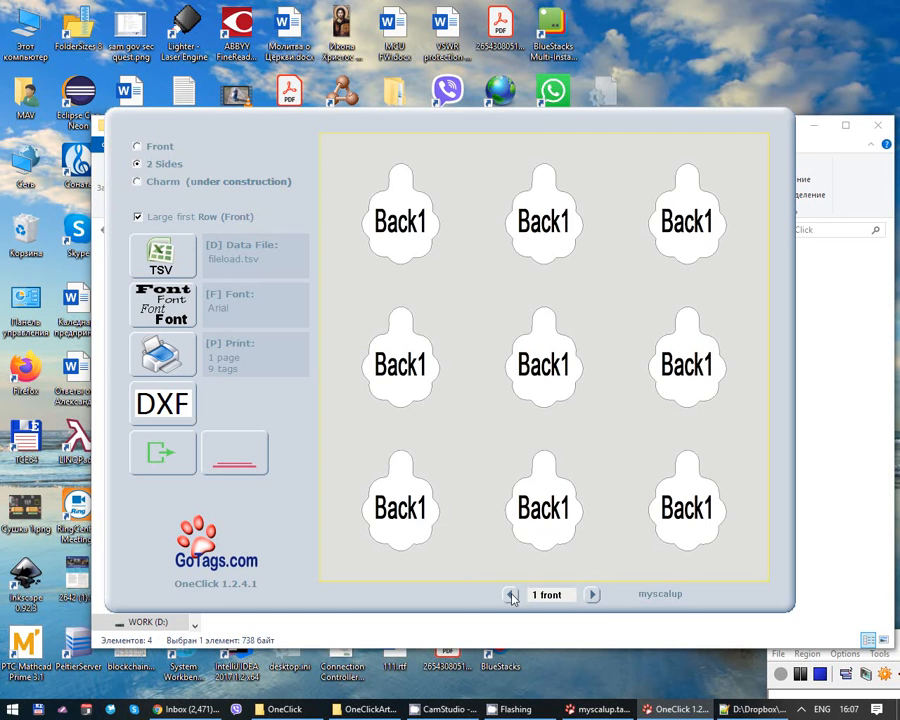
left_click(592, 595)
left_click(510, 595)
left_click(592, 595)
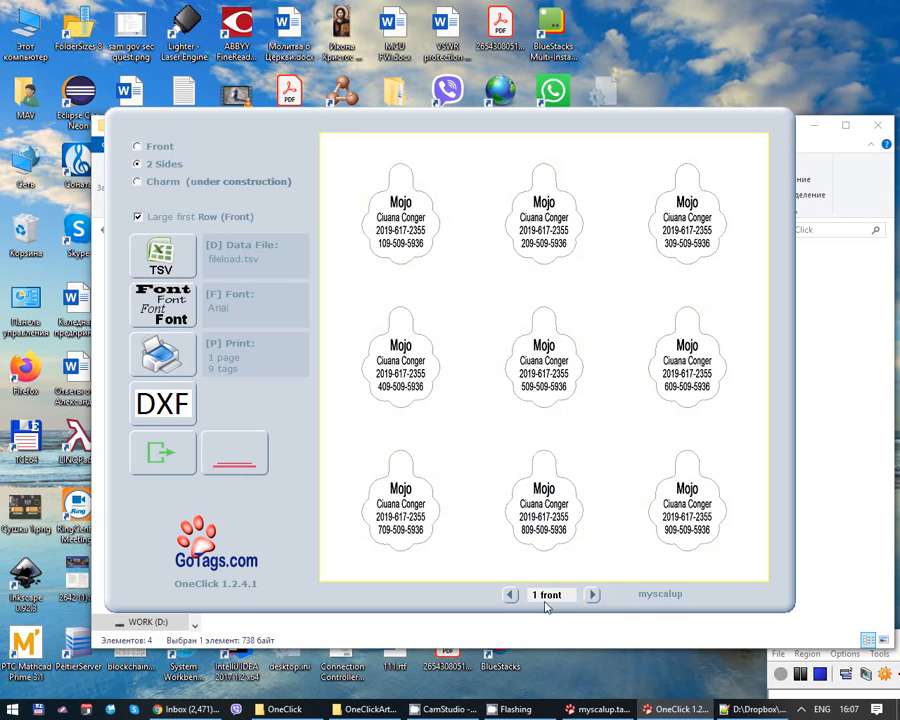
left_click(592, 595)
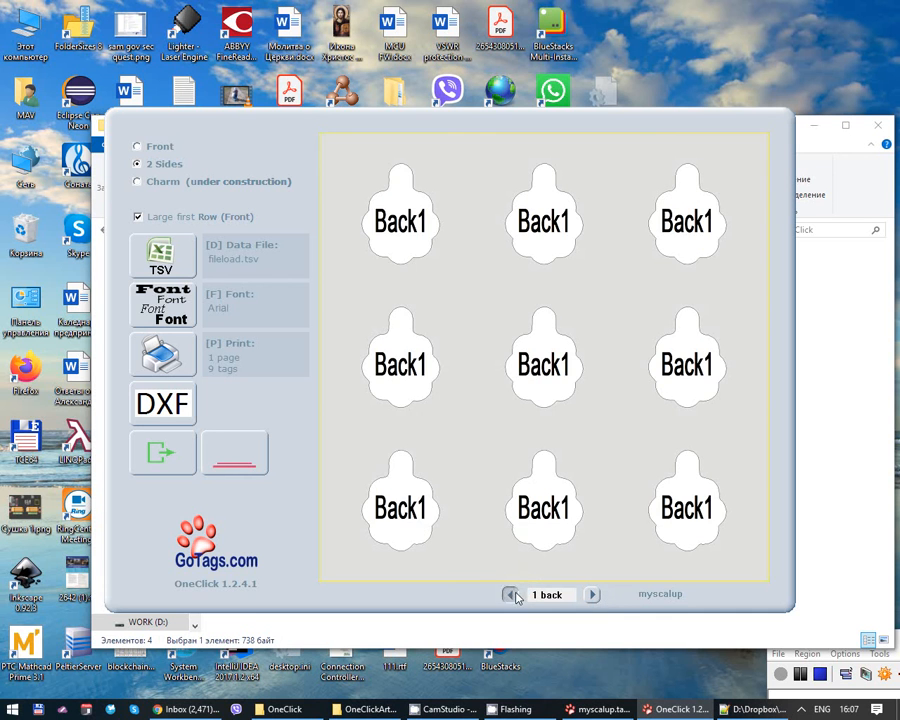
left_click(510, 595)
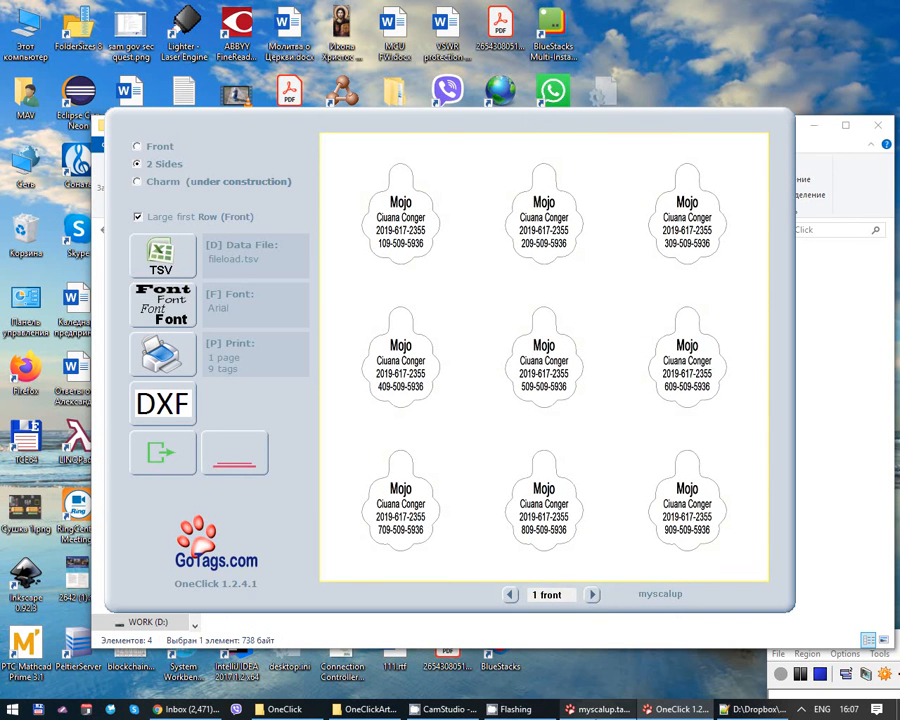
left_click_drag(351, 582, 372, 567)
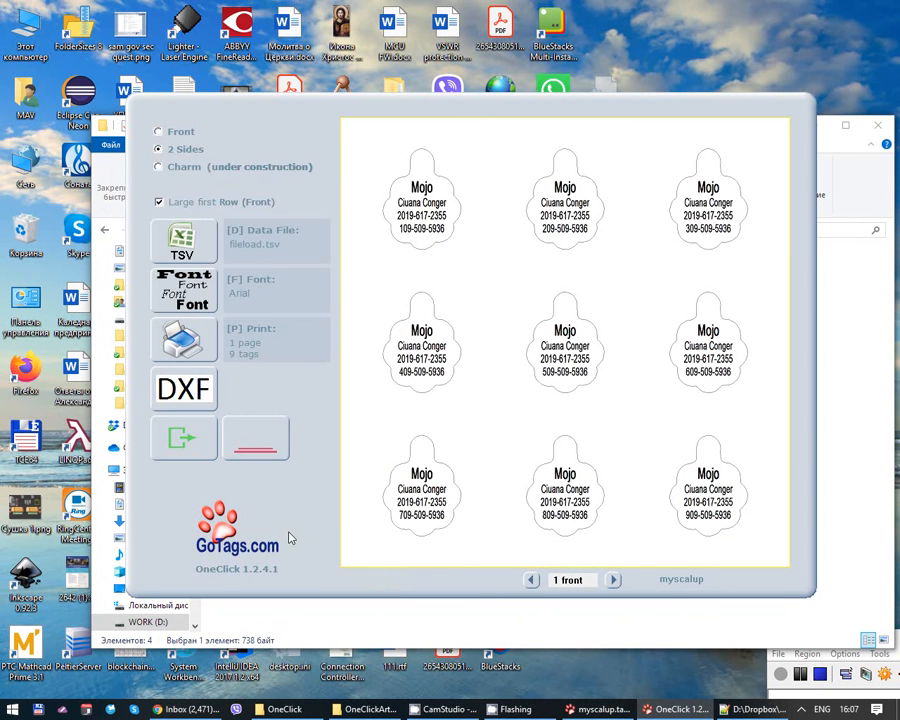
Exit OneClick and open the tags folder inside Editor\OneClick in File Explorer.
left_click(210, 443)
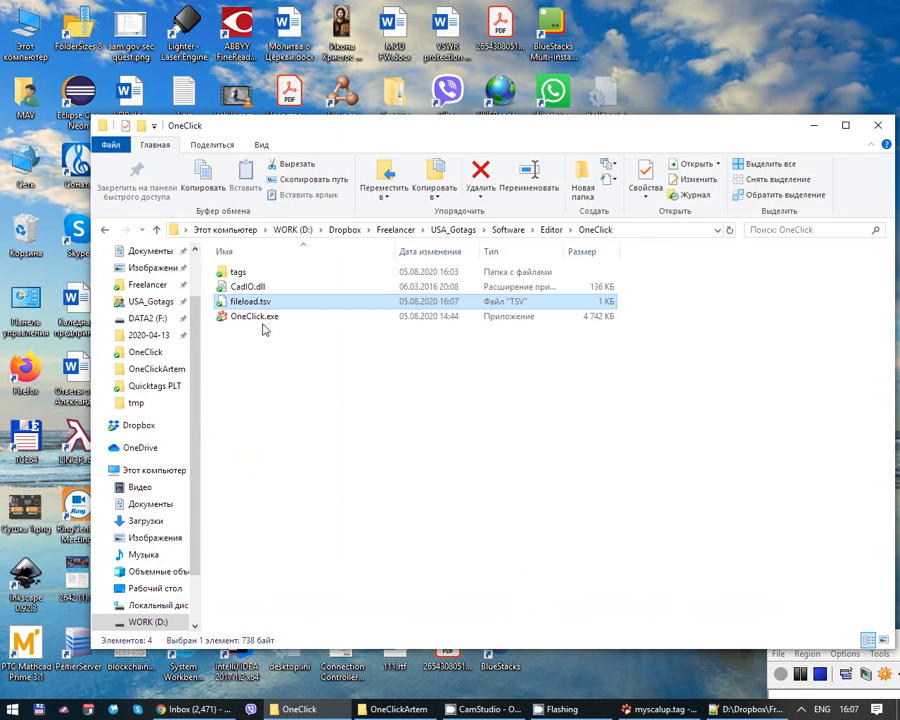
double_click(238, 271)
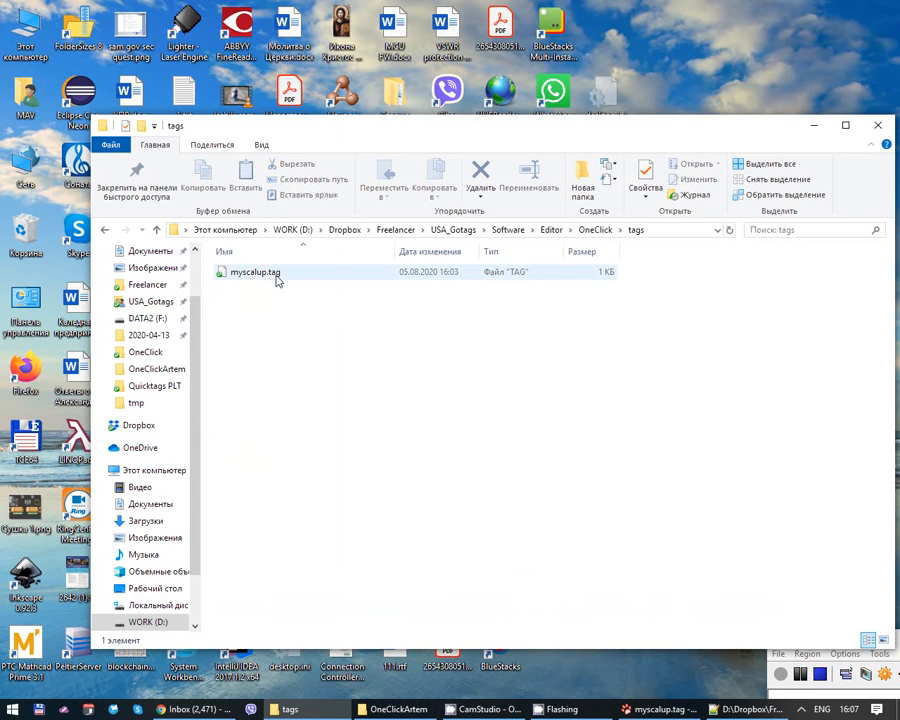
Go up from the tags folder to the OneClick folder and select OneClick.exe.
left_click(595, 230)
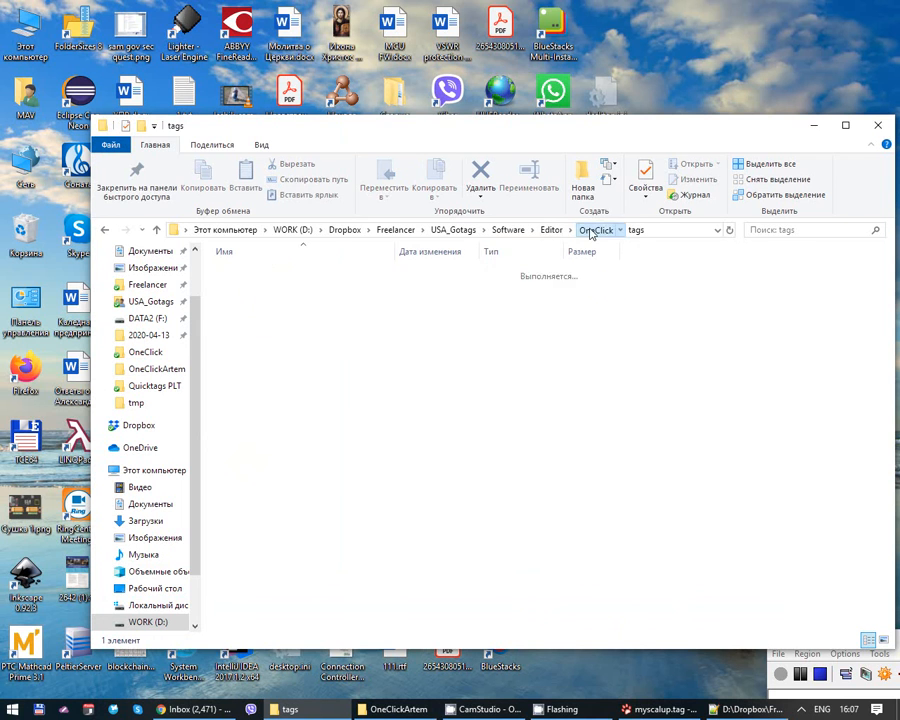
left_click(285, 317)
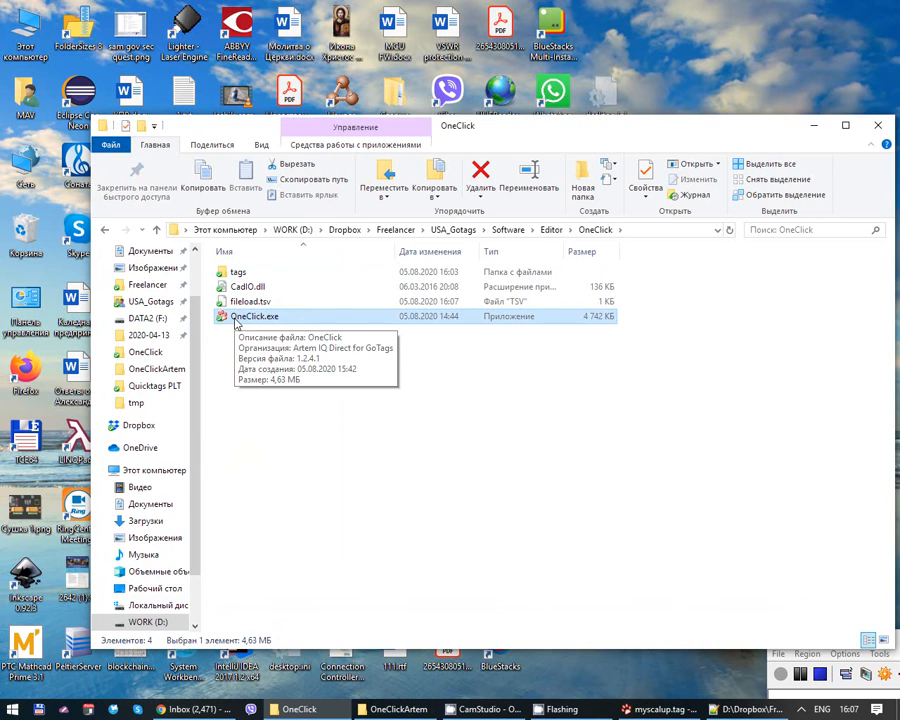
double_click(238, 317)
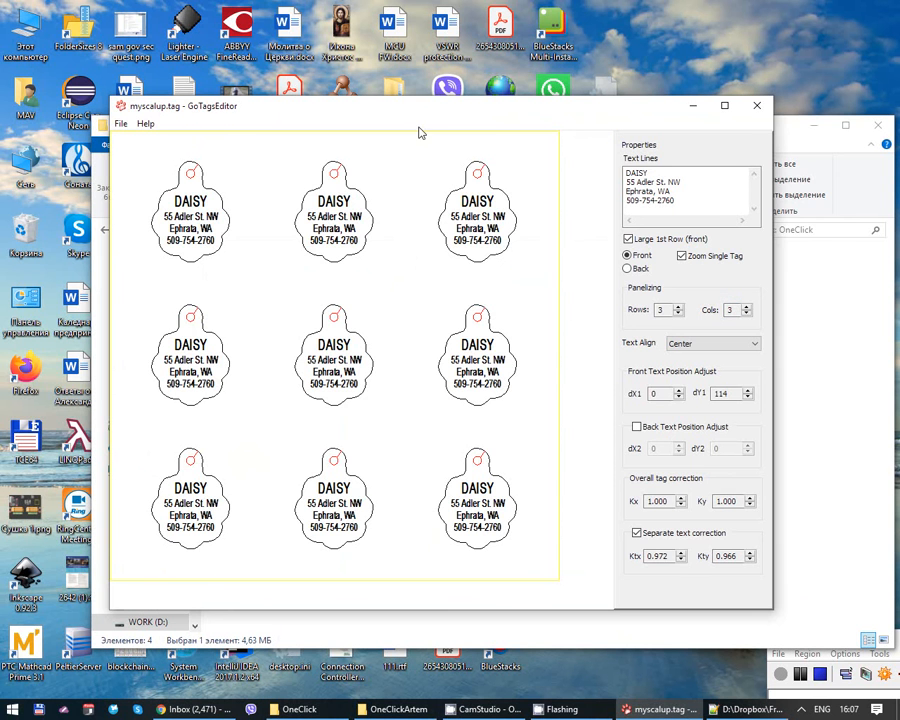
Switch to GoTagsEditor, replace the first text line of the myscalup tag with ROXIE, and show the tag saving commands.
left_click_drag(415, 109, 472, 127)
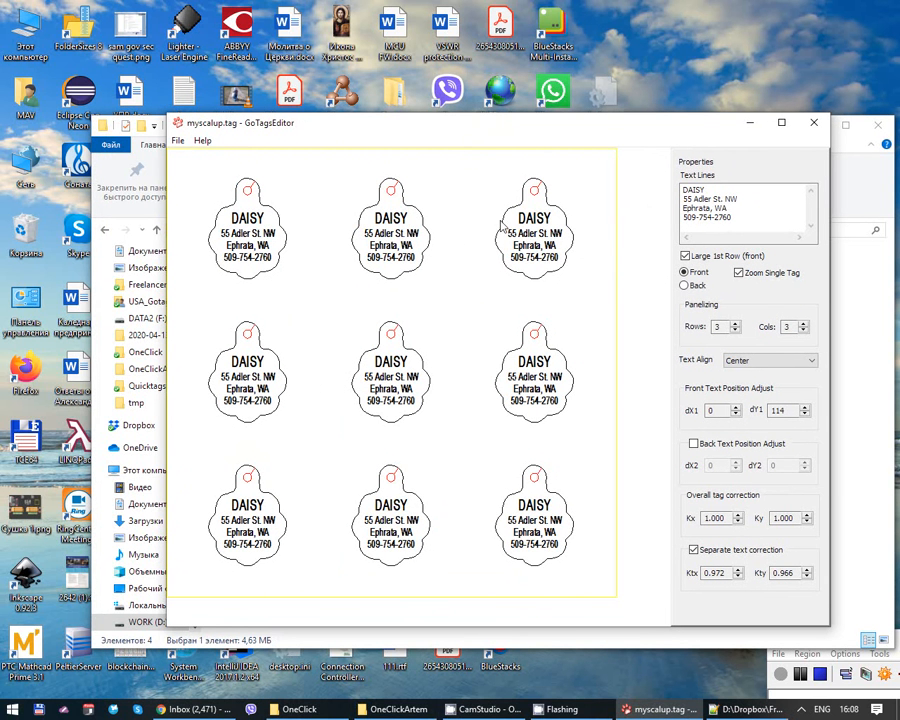
mouse_move(438, 133)
left_mouse_down()
mouse_move(413, 129)
mouse_move(426, 128)
left_mouse_up()
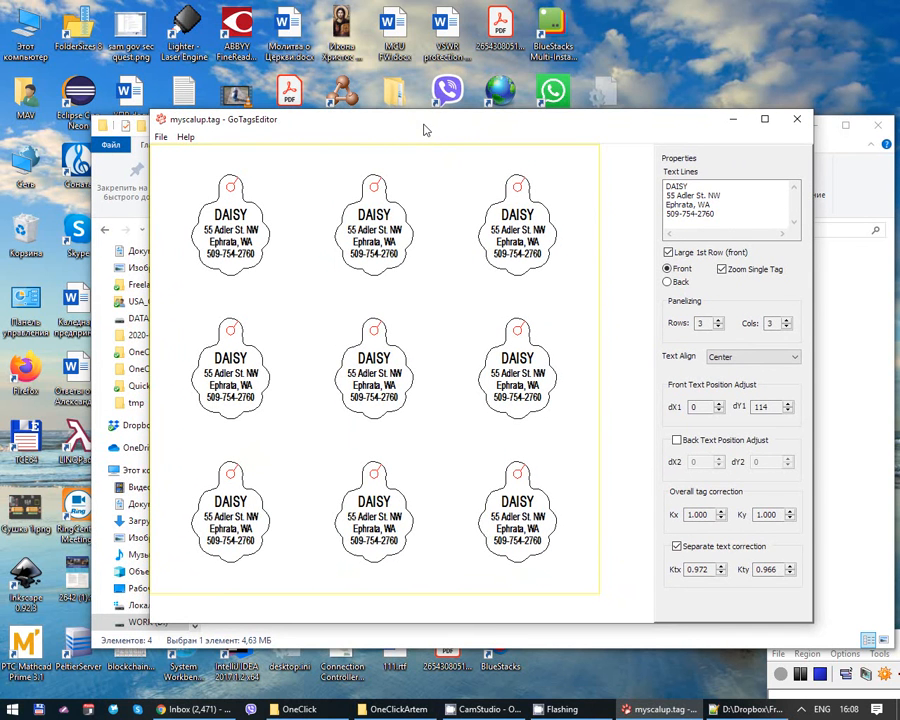
left_click_drag(273, 123, 286, 123)
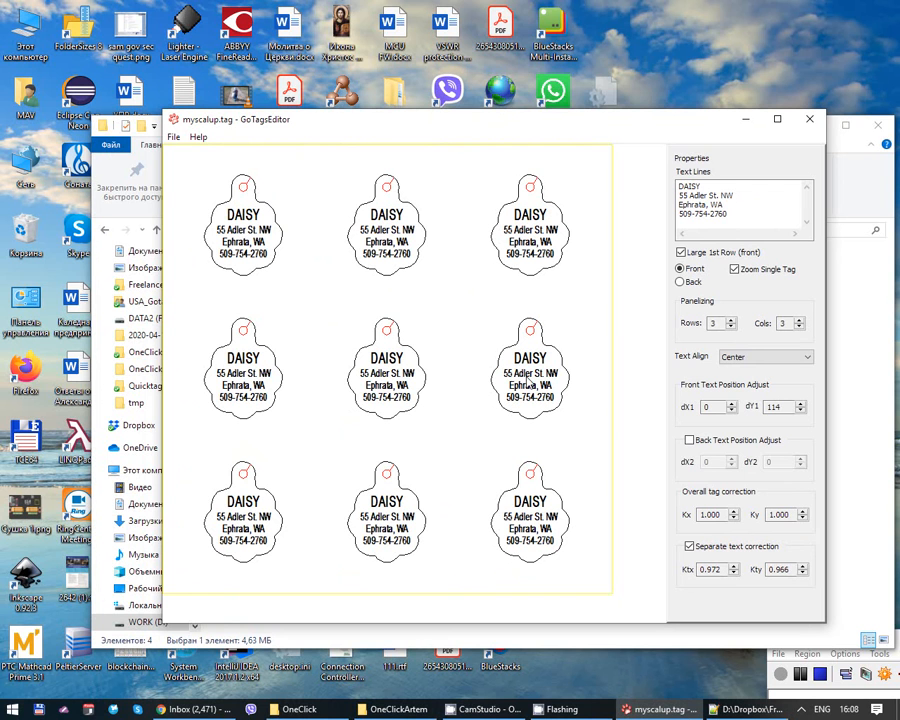
left_click(733, 209)
left_click_drag(711, 188, 669, 188)
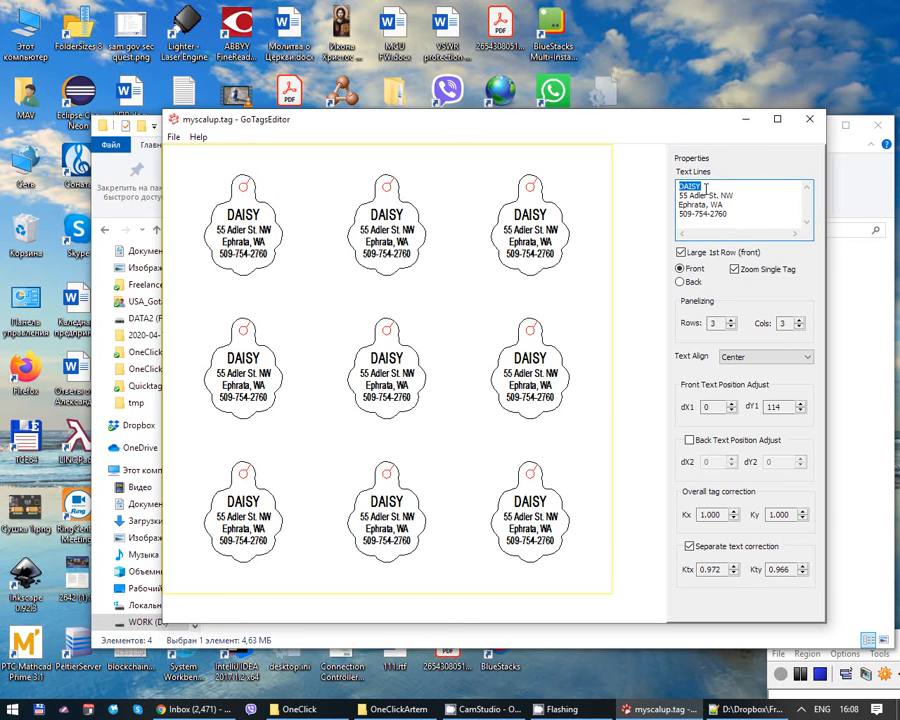
type("RO")
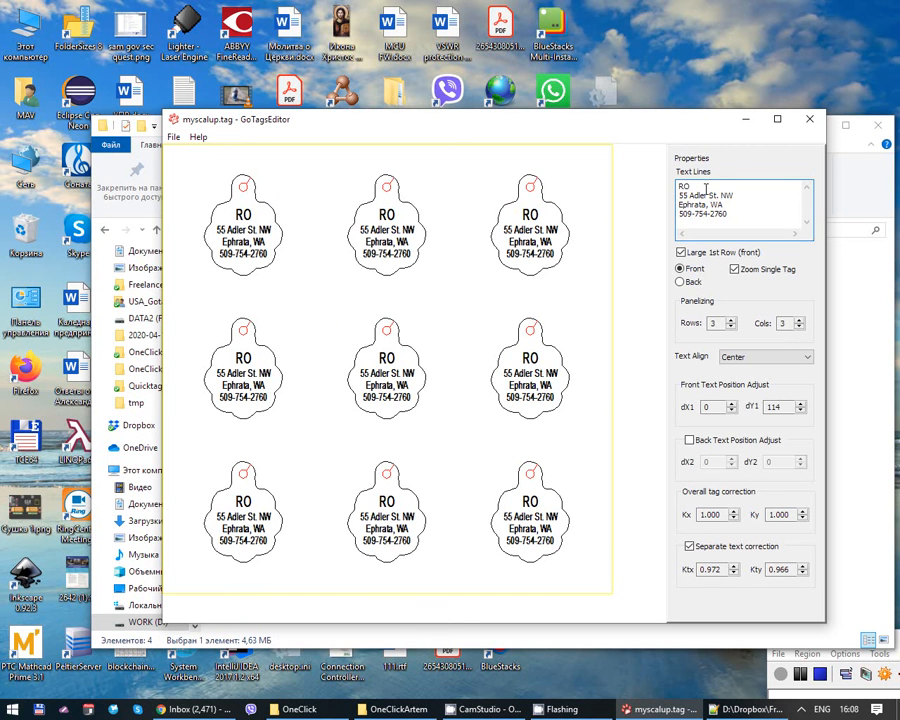
type("XIA")
key("BackSpace")
type("E")
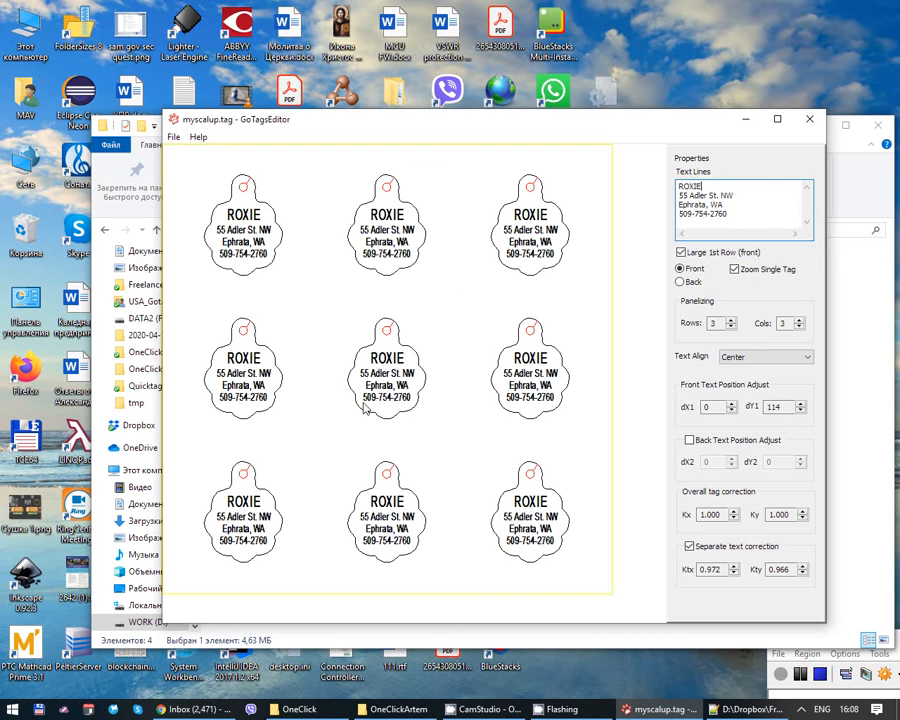
left_click(174, 137)
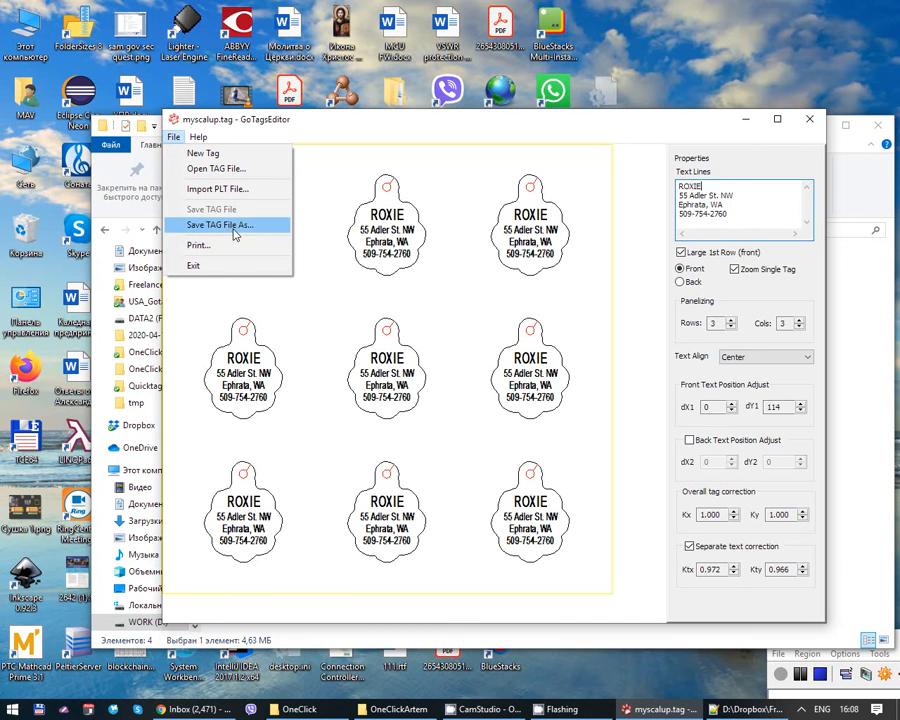
Return to the OneClick folder in File Explorer and review the tags subfolder and OneClick.exe.
left_click(387, 709)
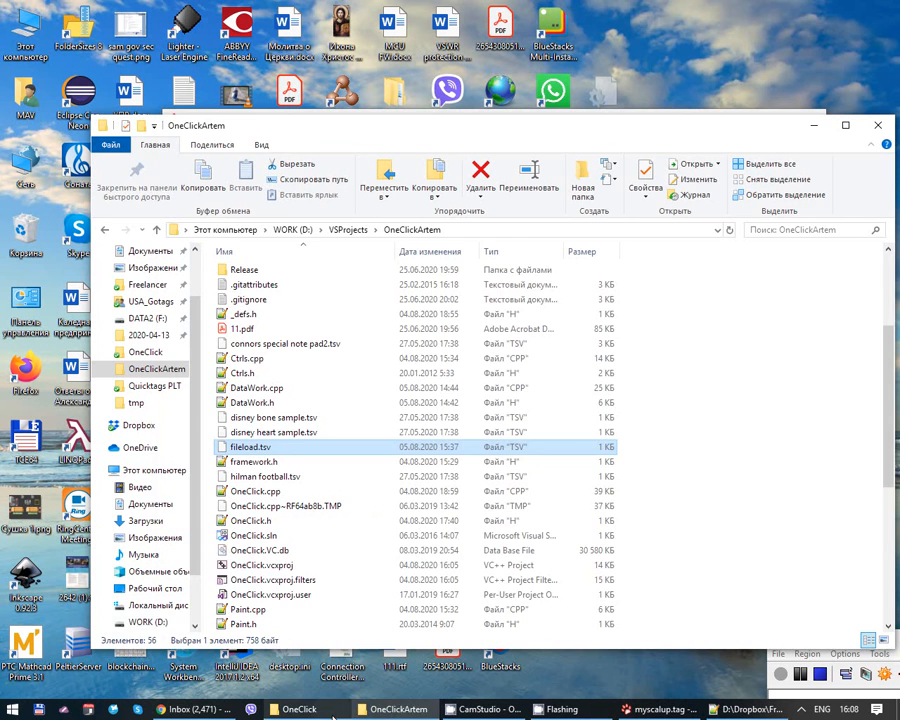
left_click(331, 714)
double_click(271, 275)
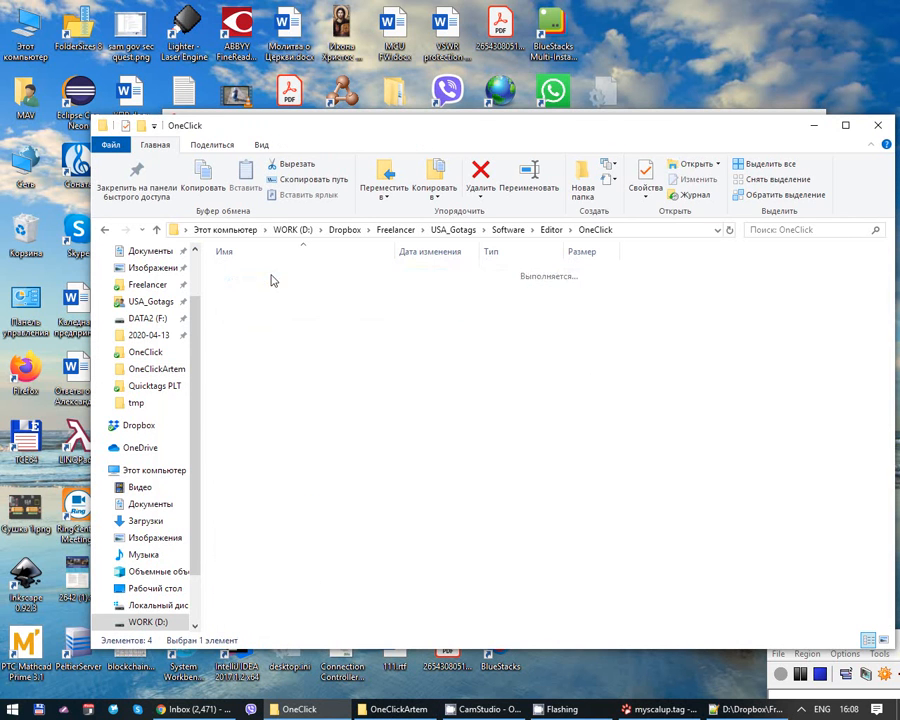
left_click(595, 230)
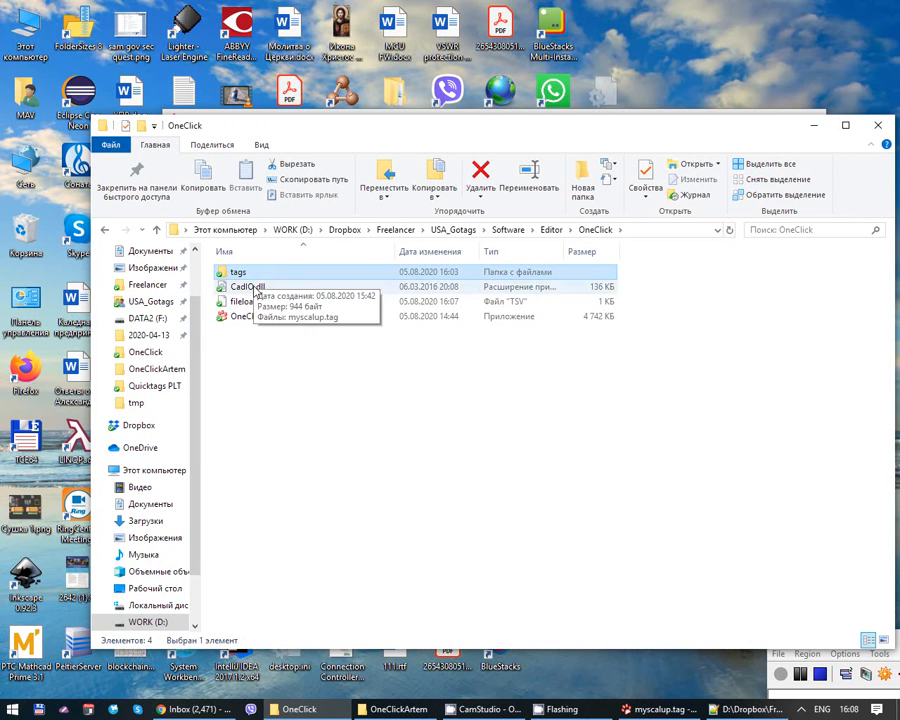
double_click(237, 274)
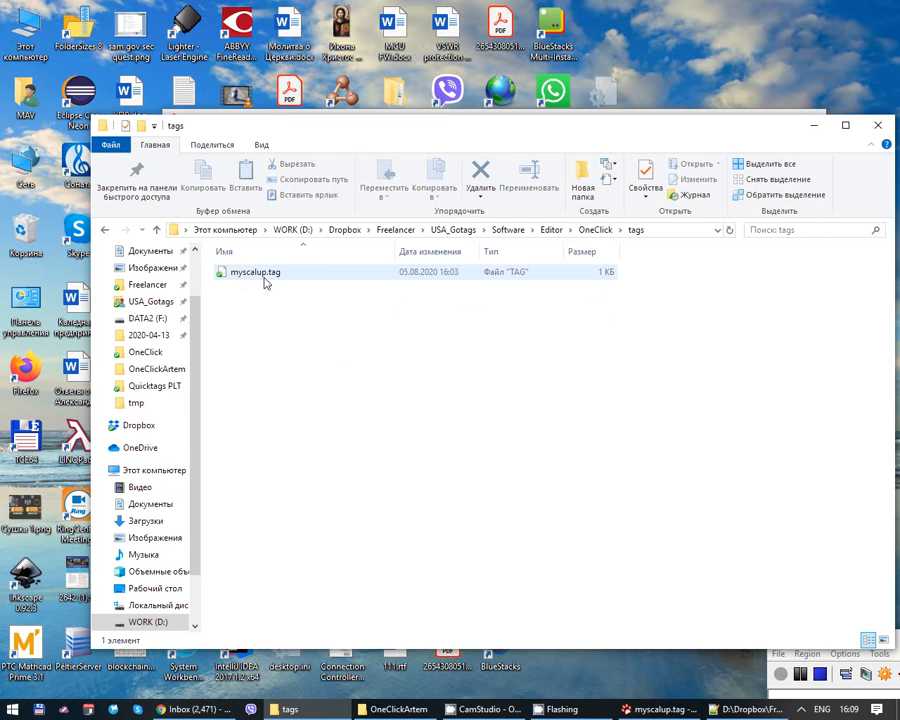
left_click(597, 230)
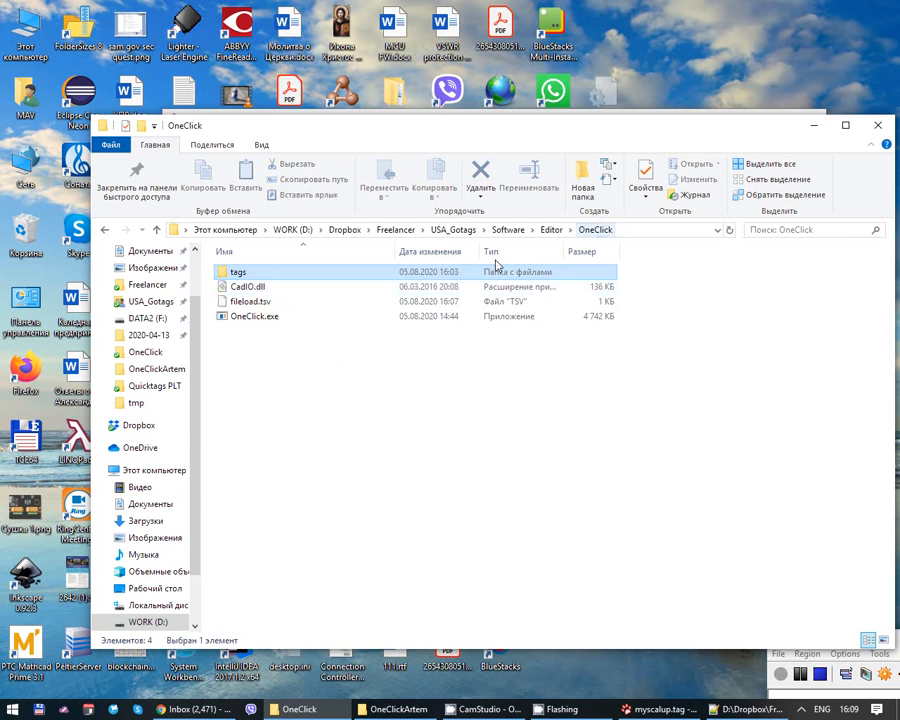
left_click(250, 317)
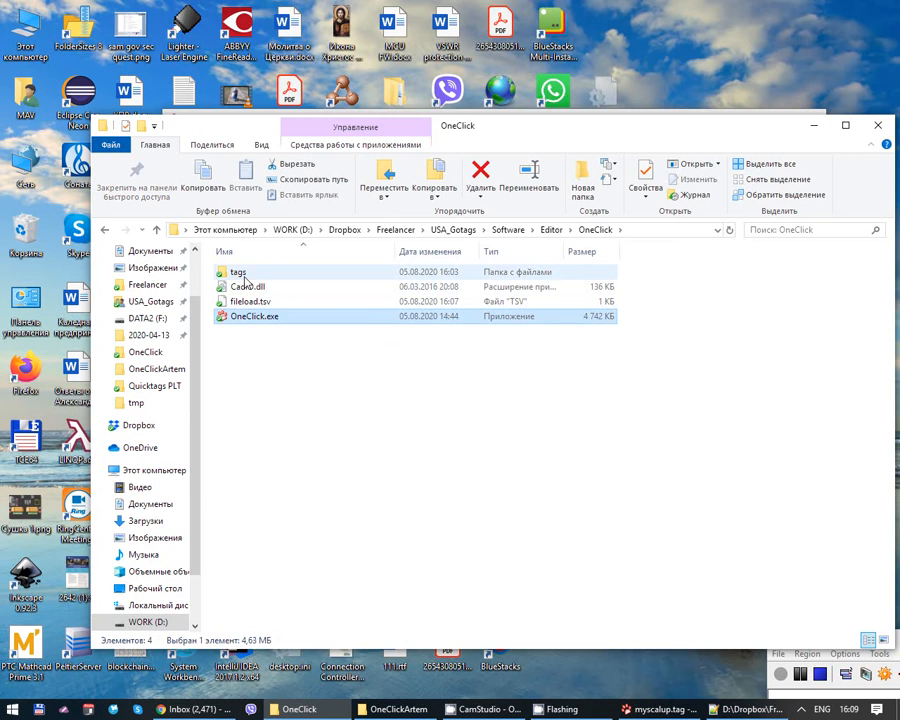
Open fileload.tsv from the OneClick folder in Notepad++ and reposition its window over the folder.
left_click(275, 303)
right_click(275, 303)
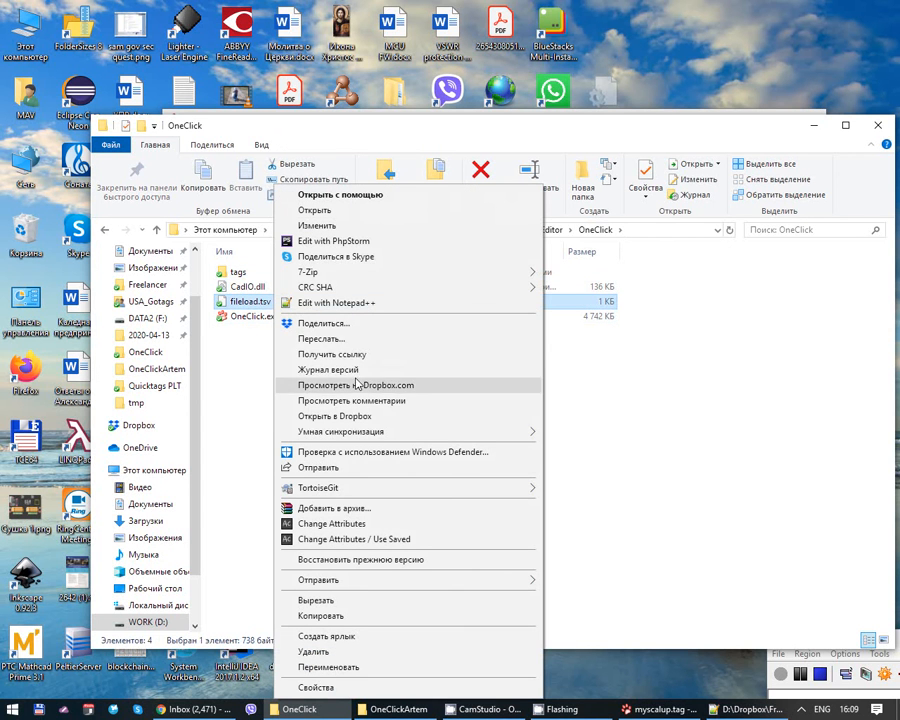
left_click(598, 451)
right_click(240, 301)
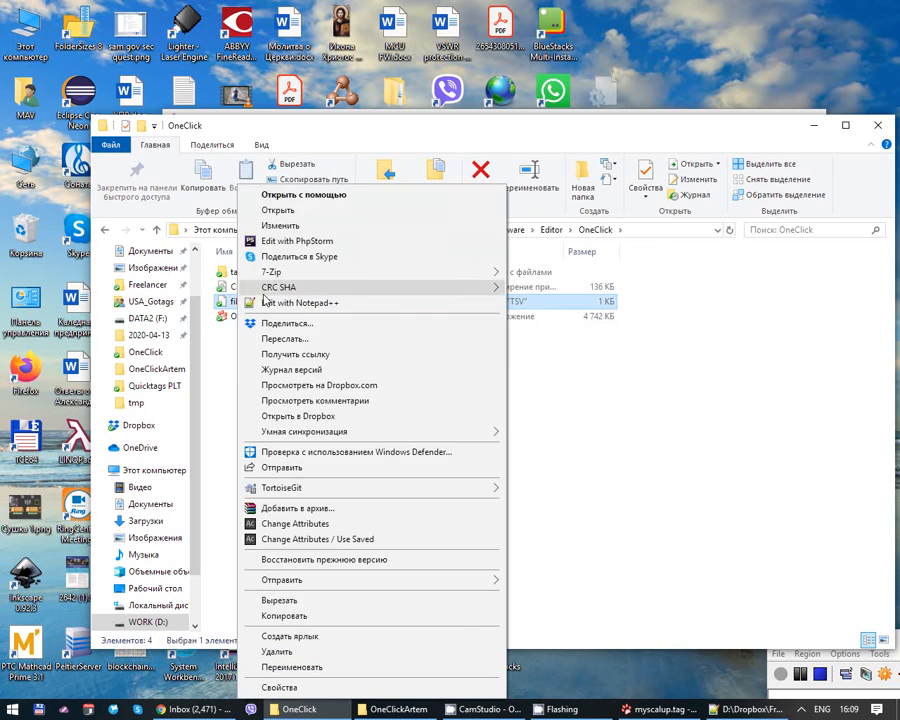
left_click(292, 302)
left_click_drag(260, 292, 338, 245)
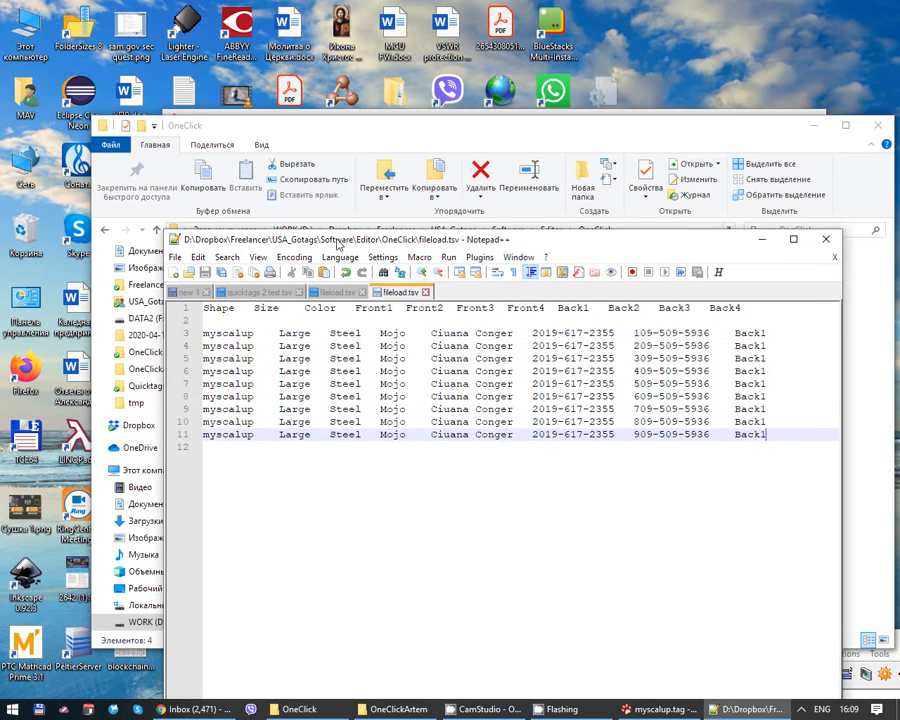
Compare the myscalup entries under Shape in fileload.tsv with the tag file name in the tags folder.
double_click(225, 333)
double_click(221, 306)
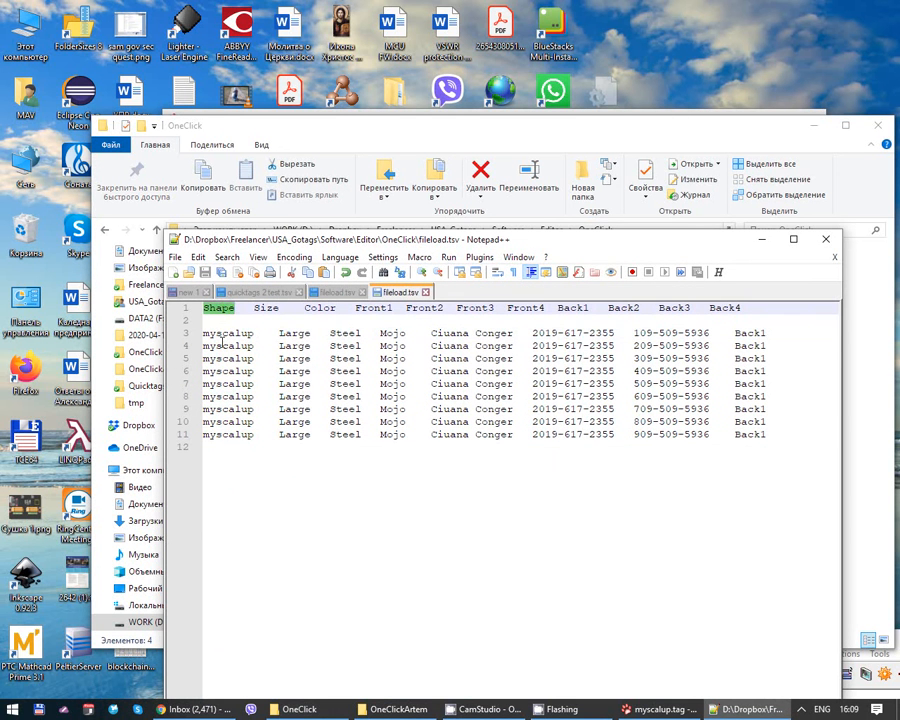
left_click(221, 340)
double_click(224, 333)
left_click_drag(257, 246, 404, 319)
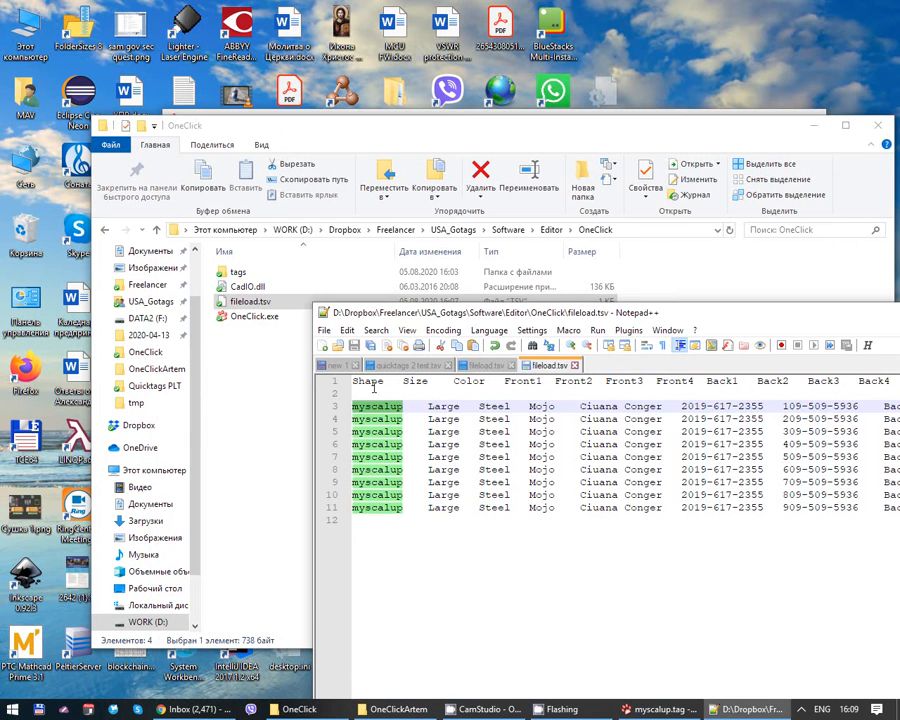
double_click(240, 272)
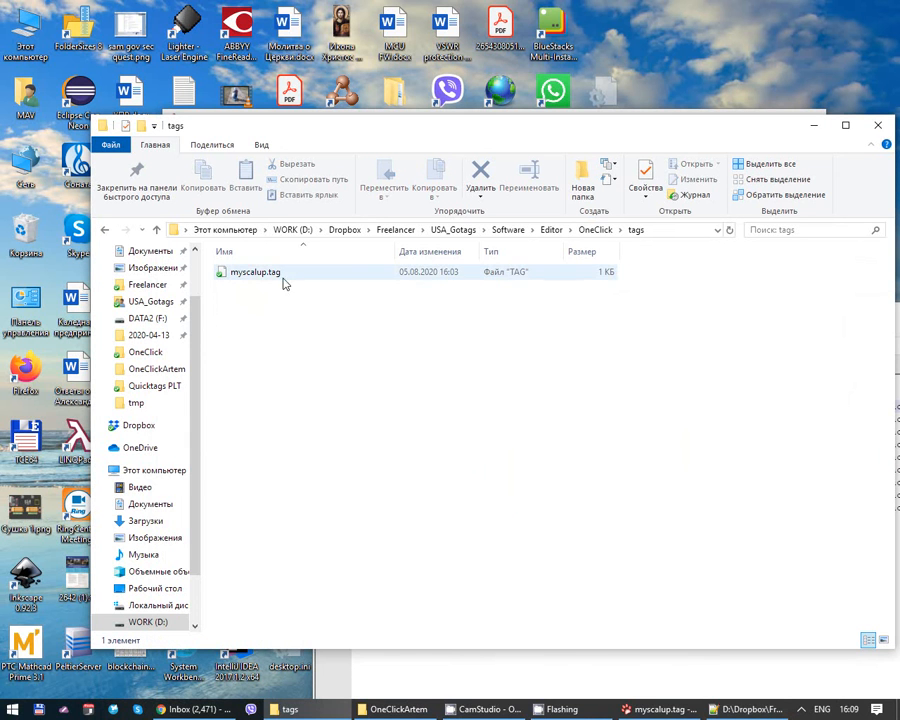
left_click(514, 669)
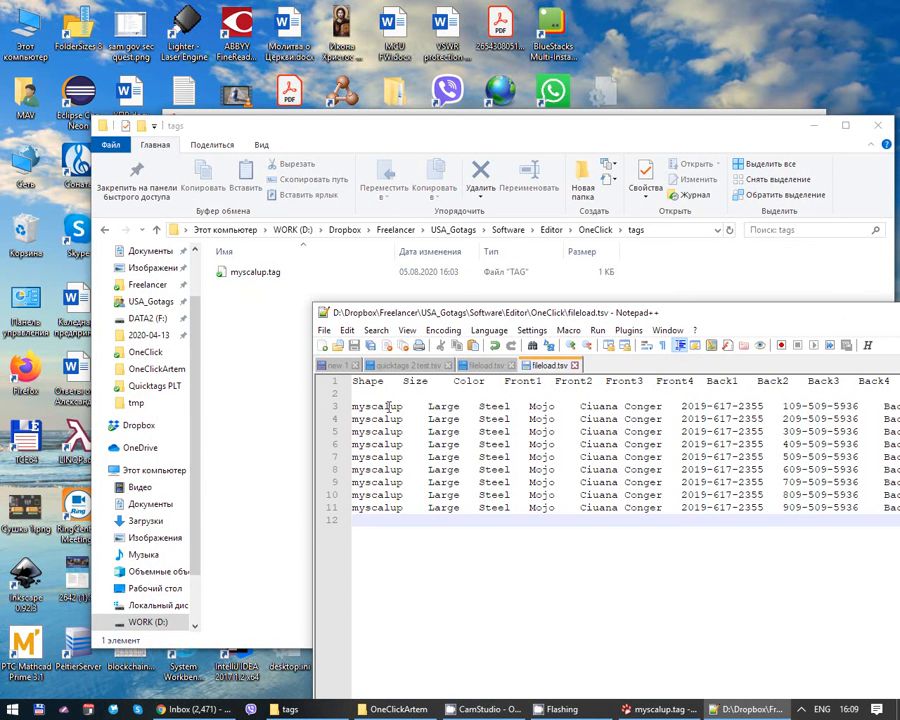
Examine the Size, Color and Front1 values on line 3 of fileload.tsv.
left_click(457, 404)
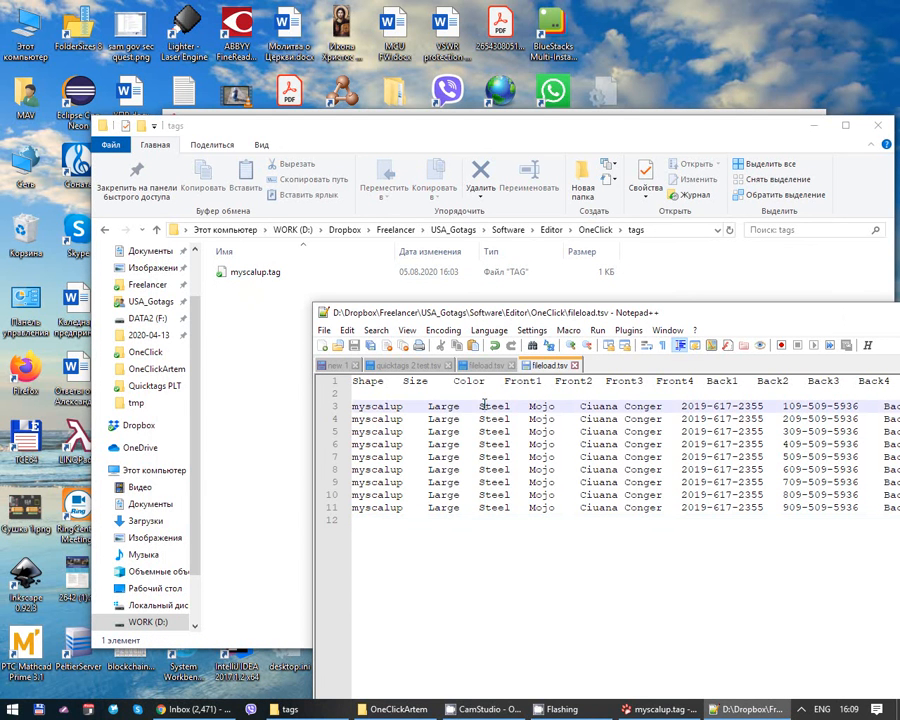
double_click(484, 405)
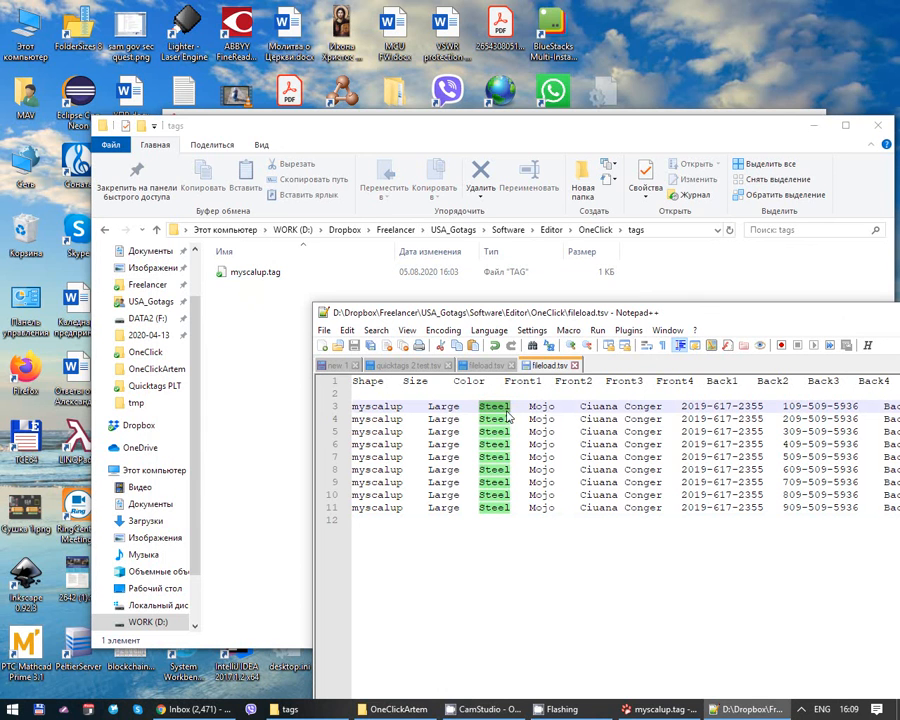
left_click(541, 406)
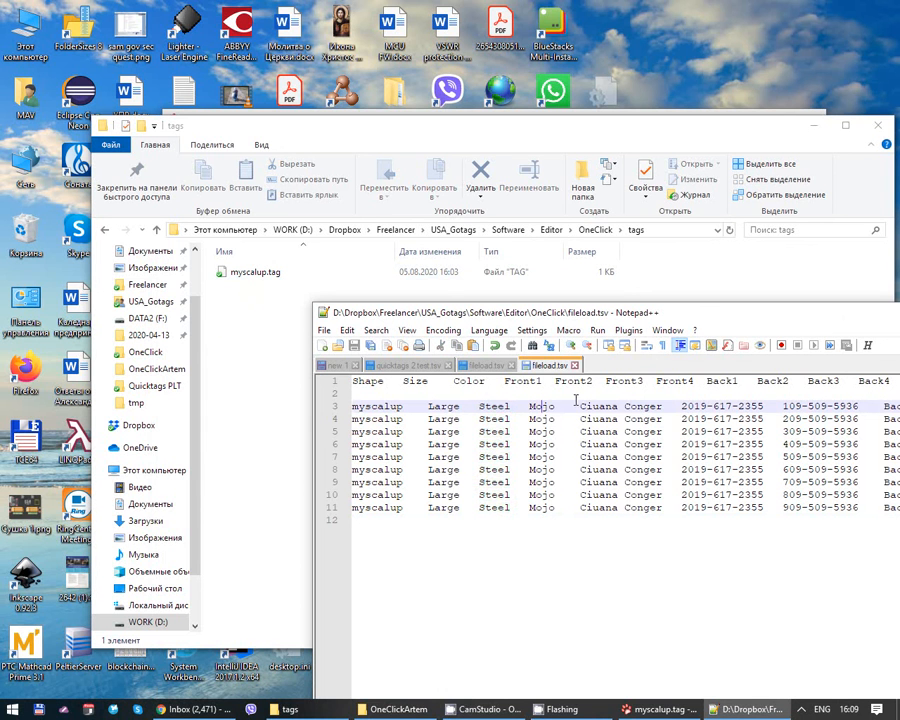
left_click_drag(636, 312, 455, 231)
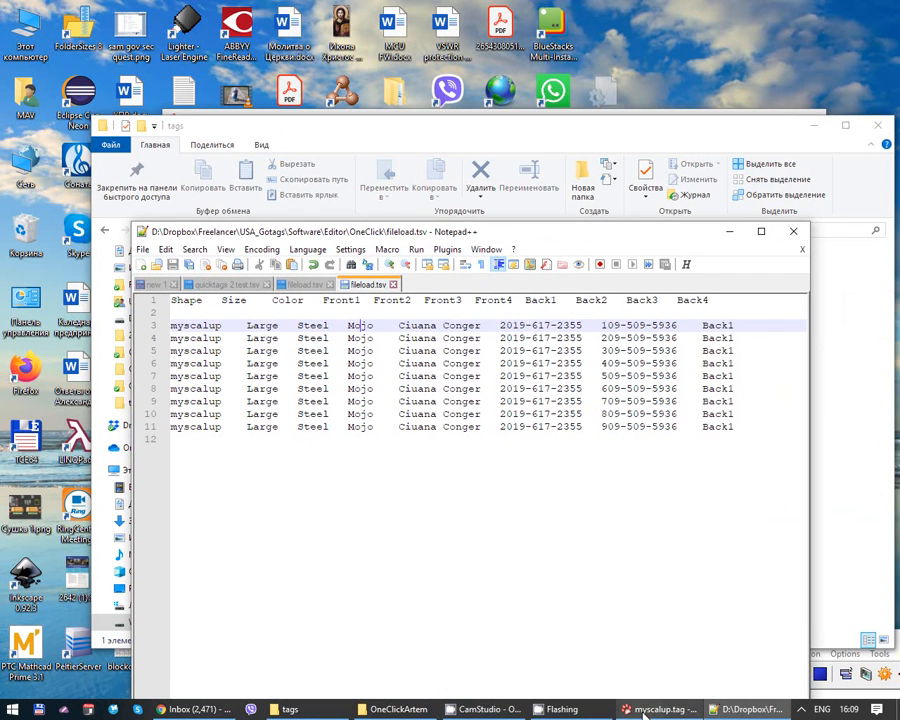
mouse_move(645, 714)
left_click(800, 652)
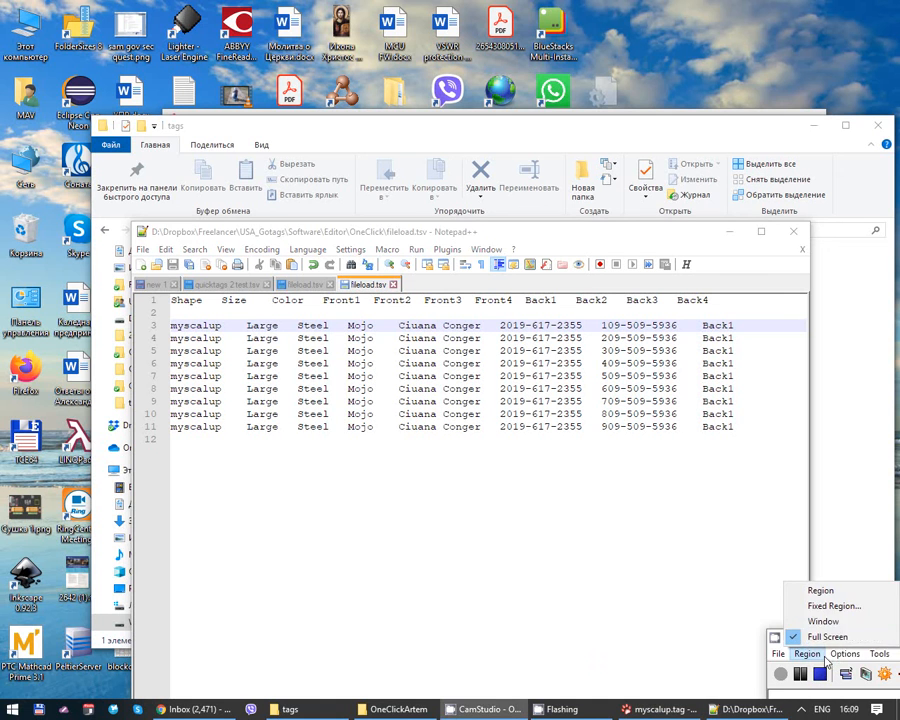
left_click(770, 638)
left_click_drag(804, 640, 759, 619)
left_click(632, 581)
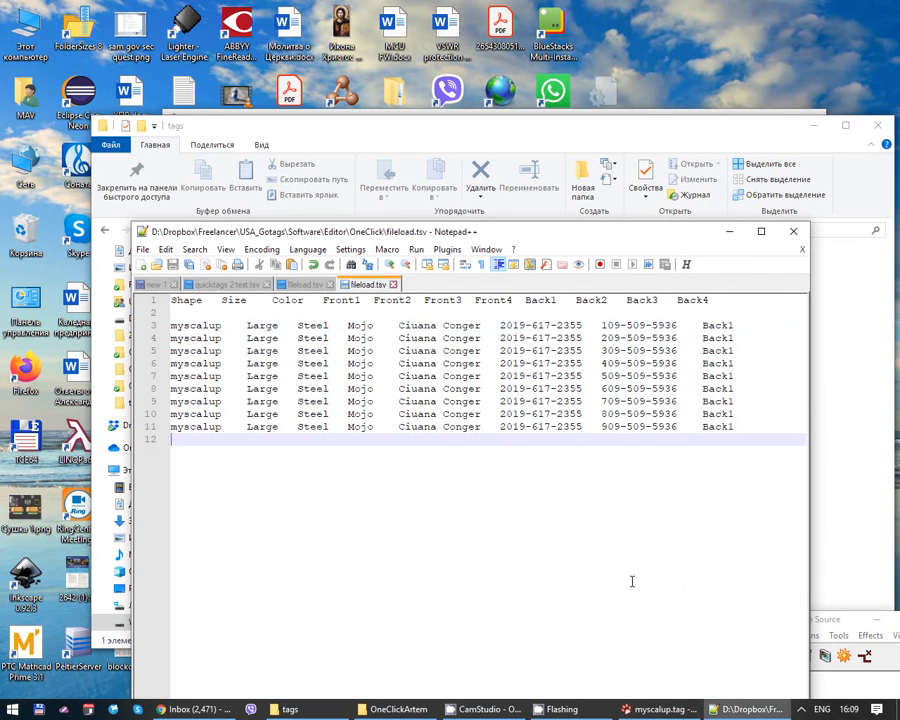
left_click(836, 617)
left_click_drag(836, 614, 558, 442)
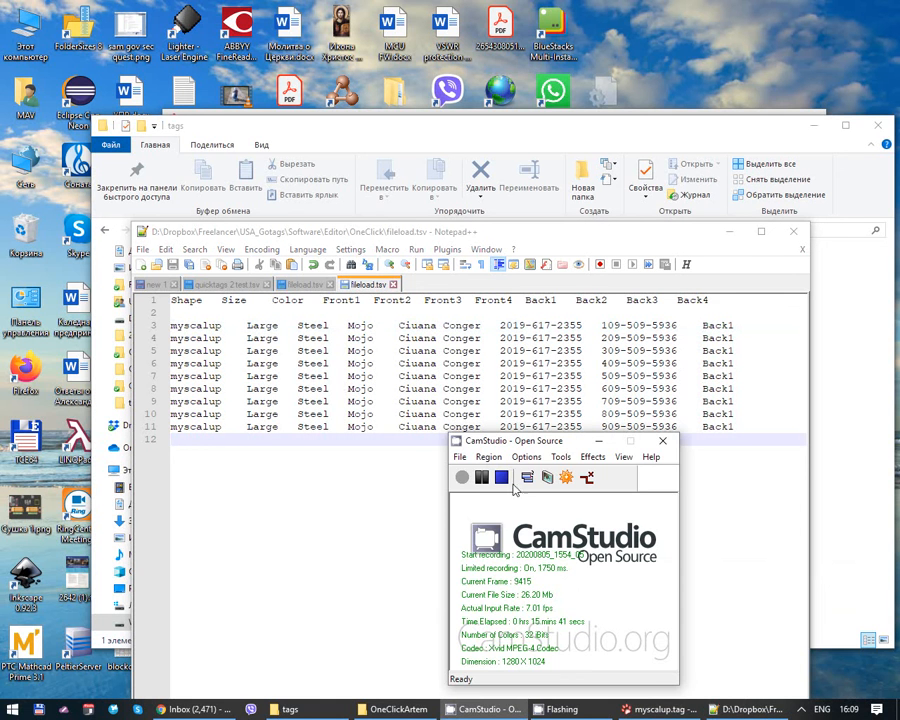